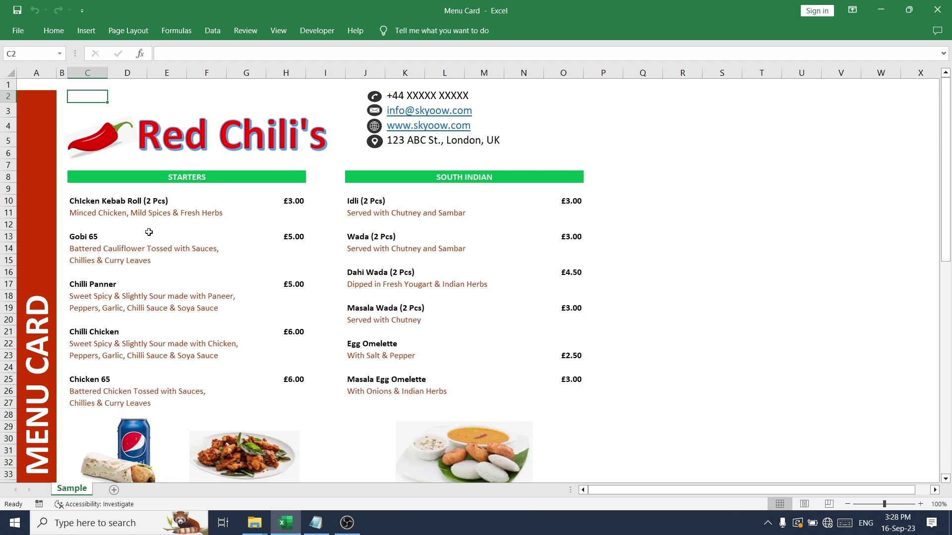
Inspect the Sample sheet's vertical MENU CARD title, chili logo and the contact rows in column K.
scroll(148, 232, down, 5)
scroll(149, 232, down, 2)
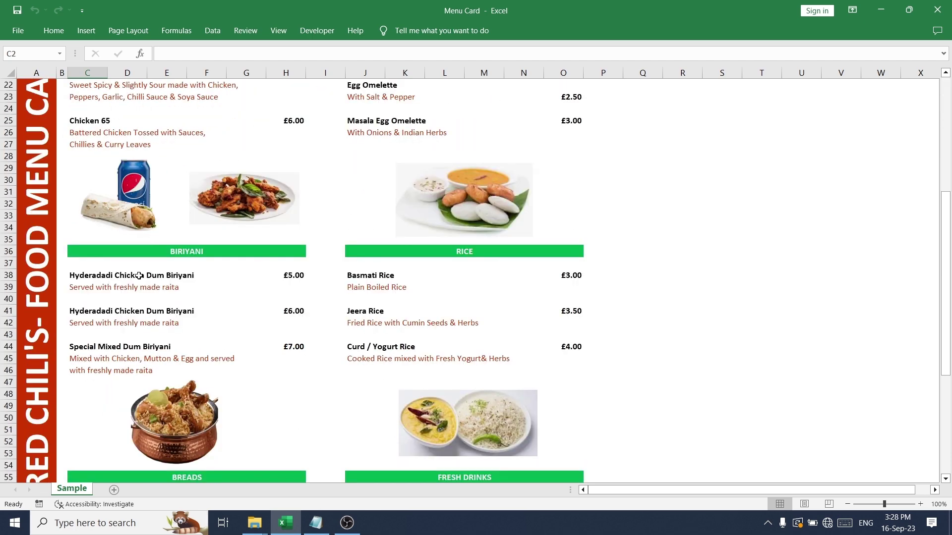
click(27, 376)
scroll(186, 356, up, 7)
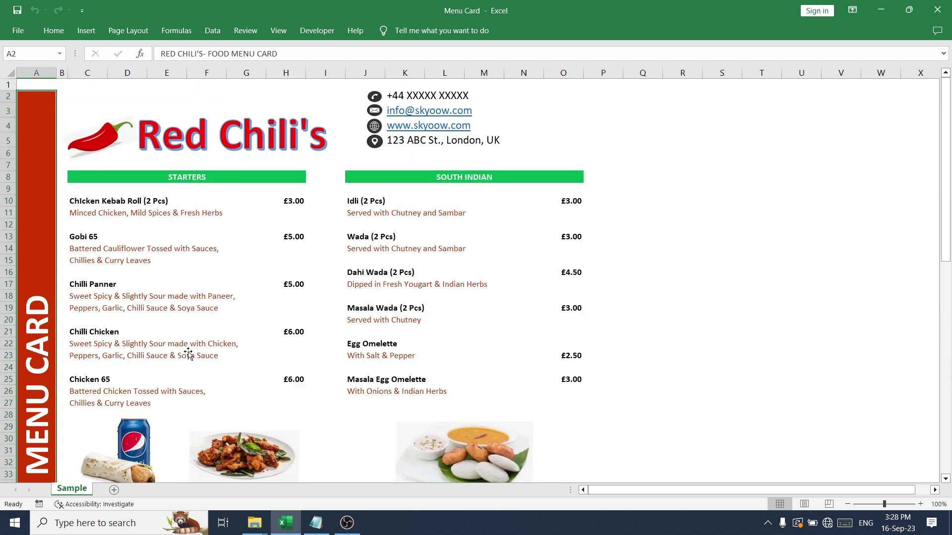
click(118, 133)
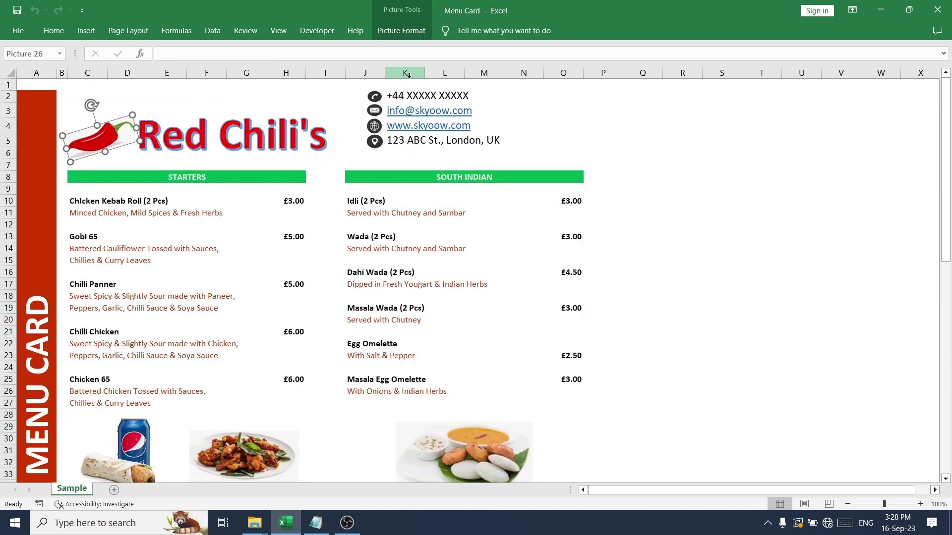
click(411, 100)
drag(412, 99, 410, 154)
Review the STARTERS, SOUTH INDIAN, BIRIYANI, RICE, BREADS and FRESH DRINKS section headings.
click(181, 177)
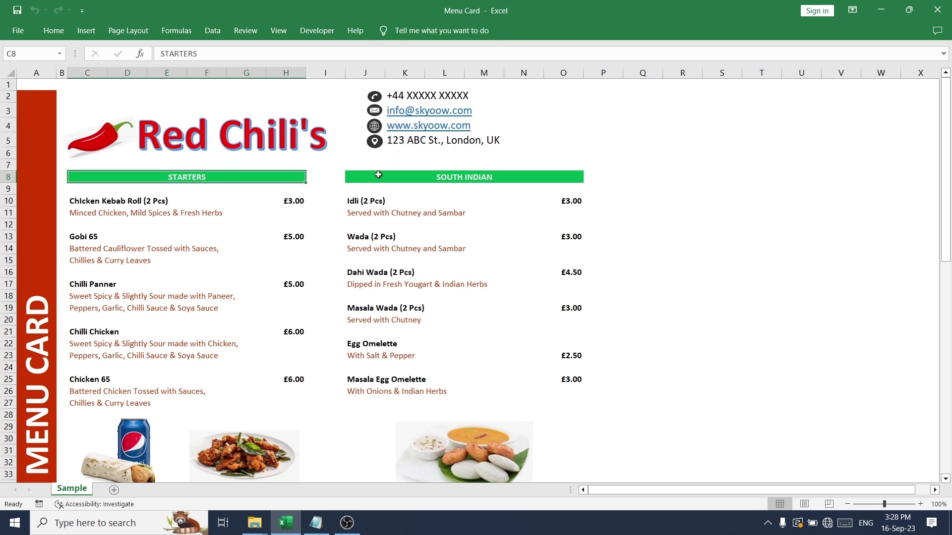
ctrl+click(421, 178)
scroll(279, 274, down, 1)
scroll(279, 275, down, 6)
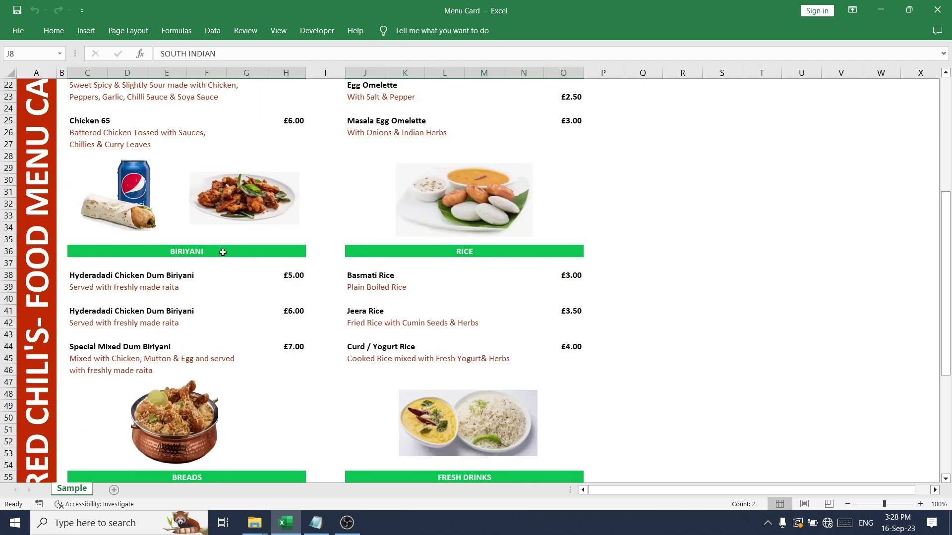
ctrl+click(205, 250)
click(475, 249)
scroll(347, 339, down, 5)
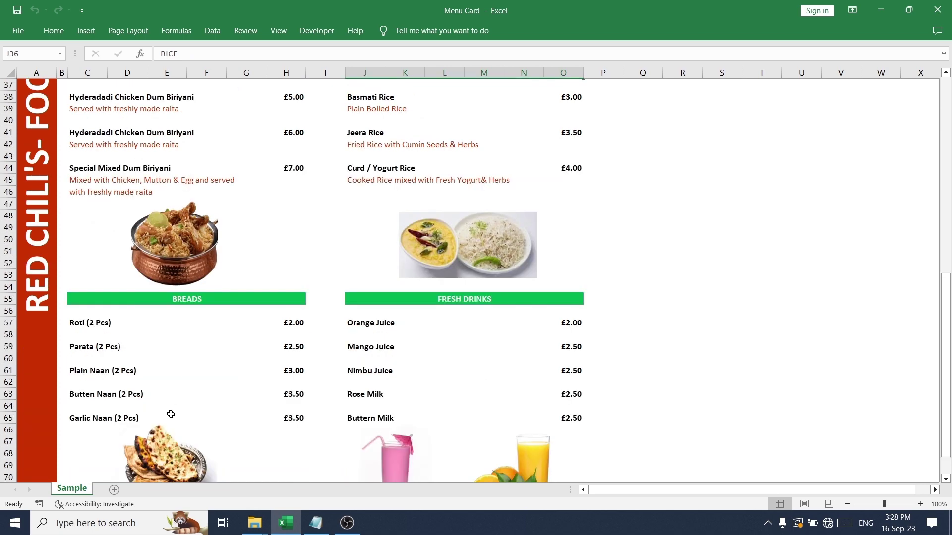
click(193, 299)
click(397, 296)
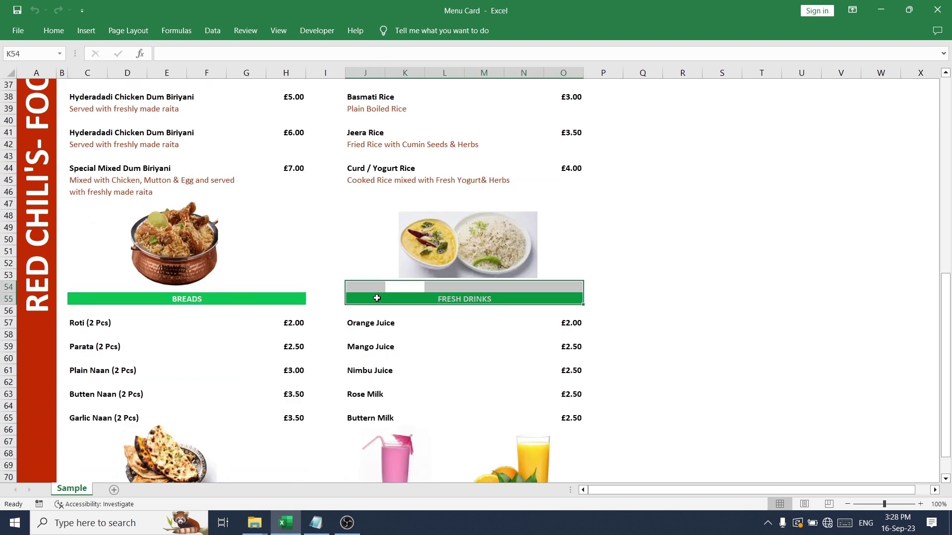
scroll(352, 312, up, 5)
scroll(352, 315, up, 7)
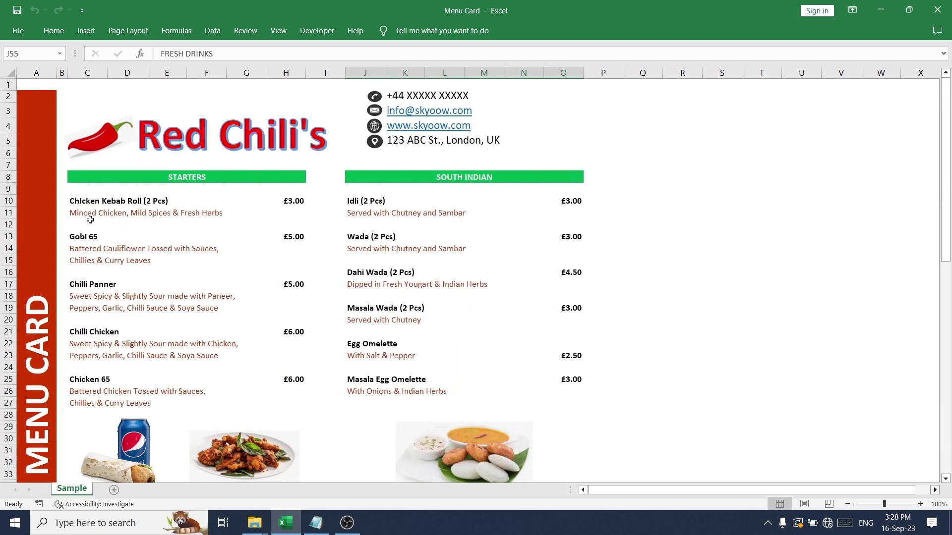
Inspect the Chicken Kebab Roll item and the food pictures, then return to cell A1.
click(82, 202)
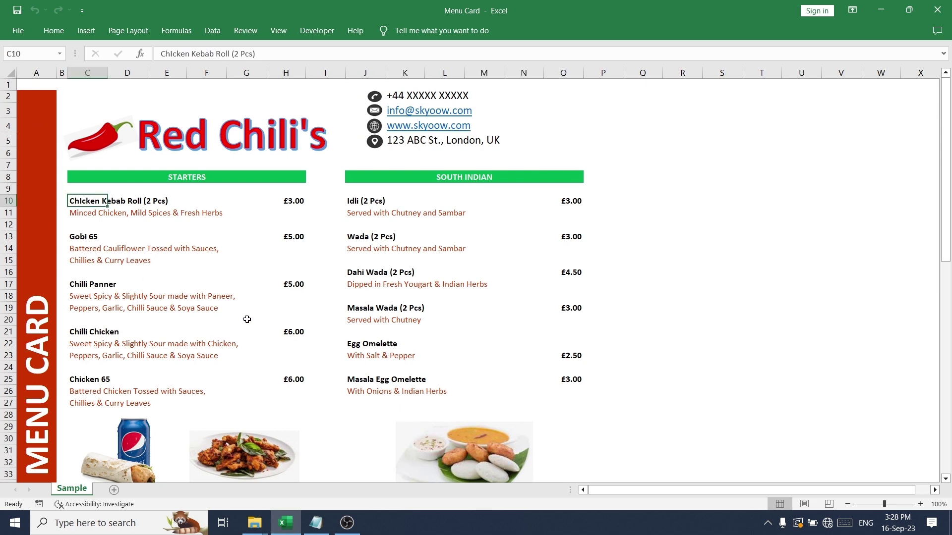
scroll(246, 321, down, 3)
click(115, 336)
click(254, 347)
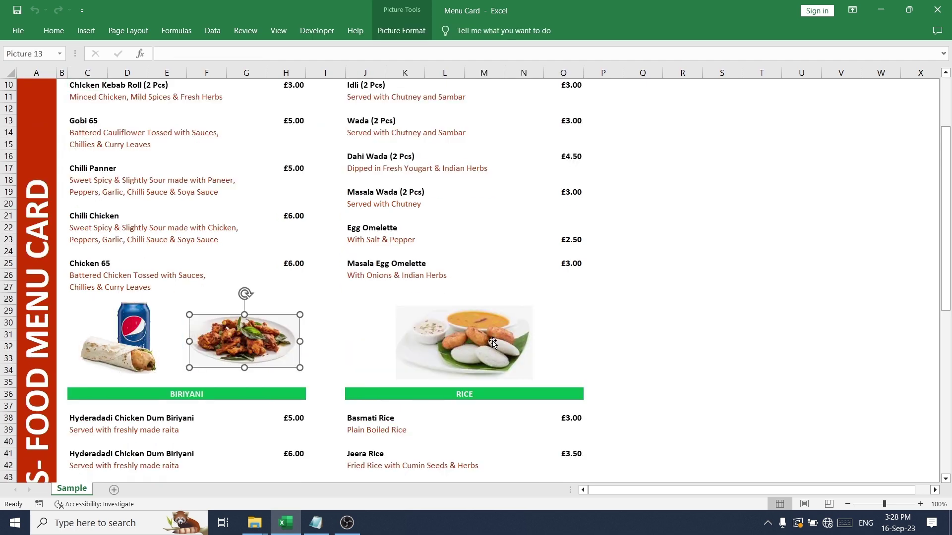
click(491, 342)
scroll(346, 293, down, 3)
scroll(345, 293, down, 4)
scroll(347, 293, up, 10)
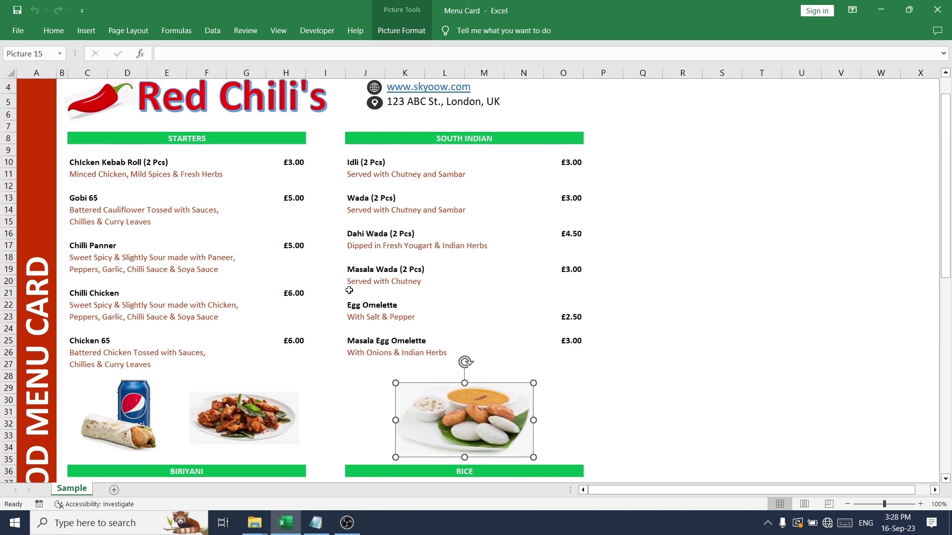
click(34, 76)
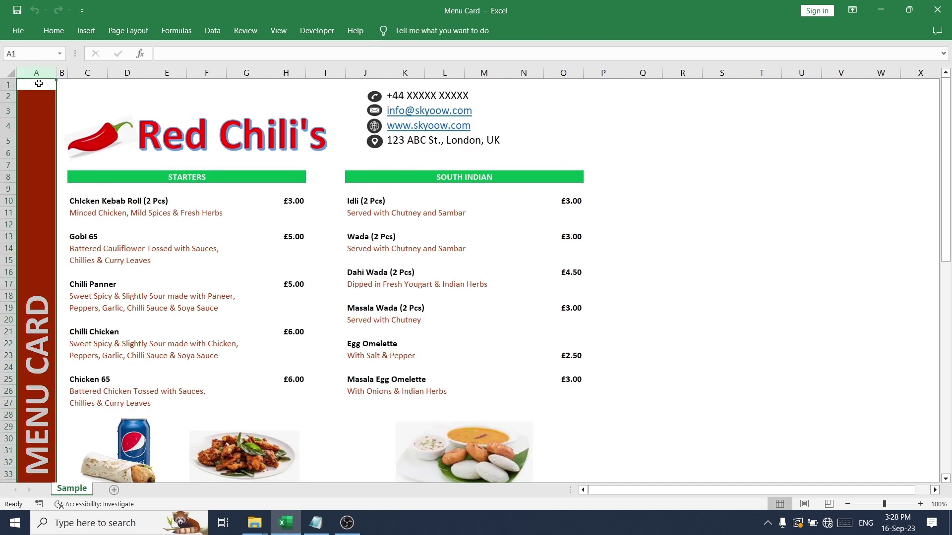
click(37, 84)
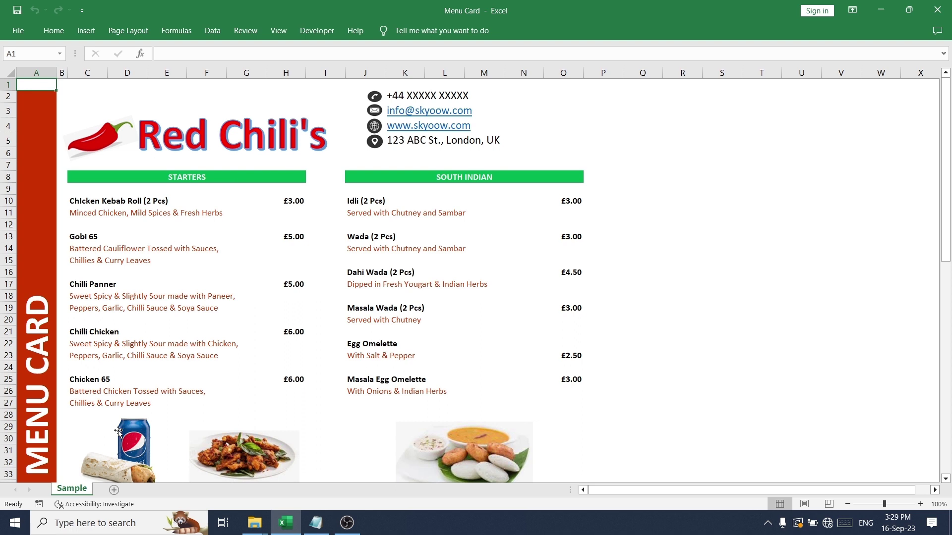
Add a new blank worksheet, Sheet4, after Sample.
click(113, 490)
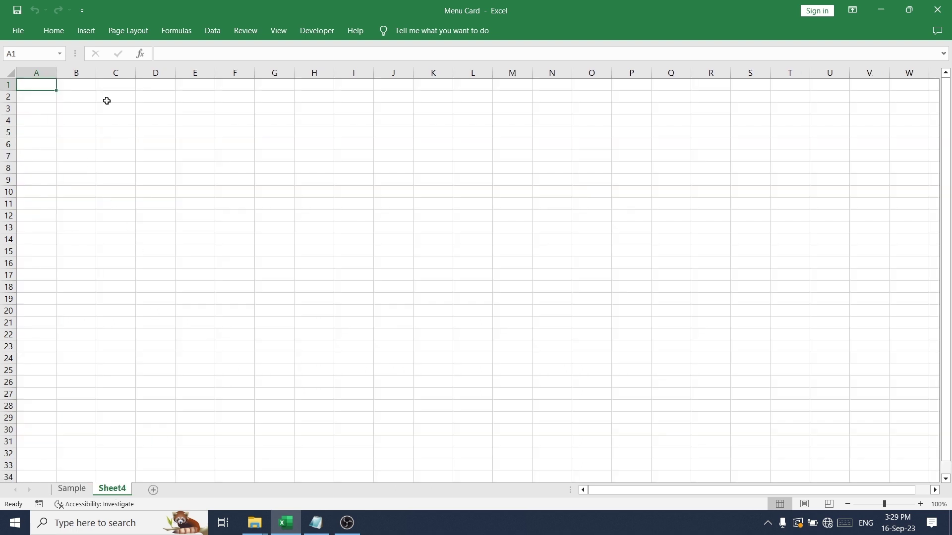
scroll(366, 282, down, 1)
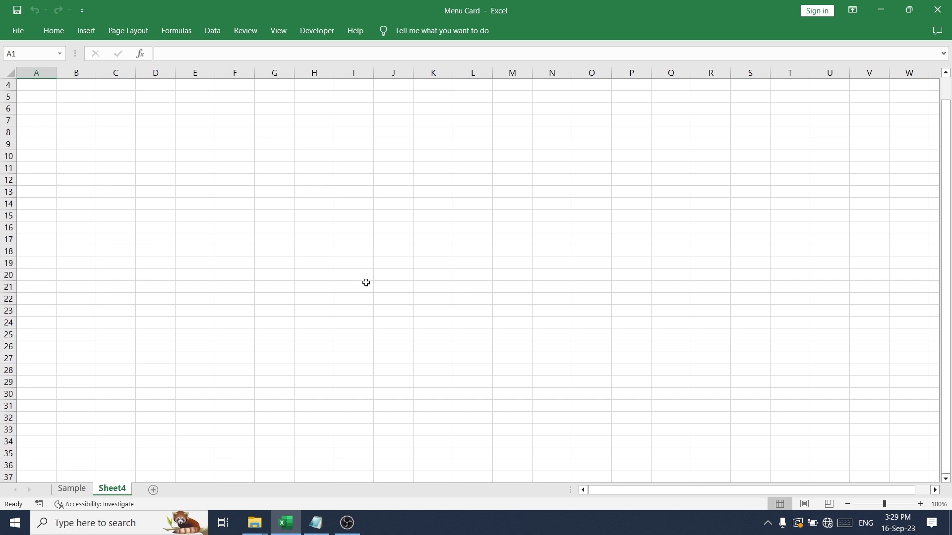
scroll(365, 283, up, 1)
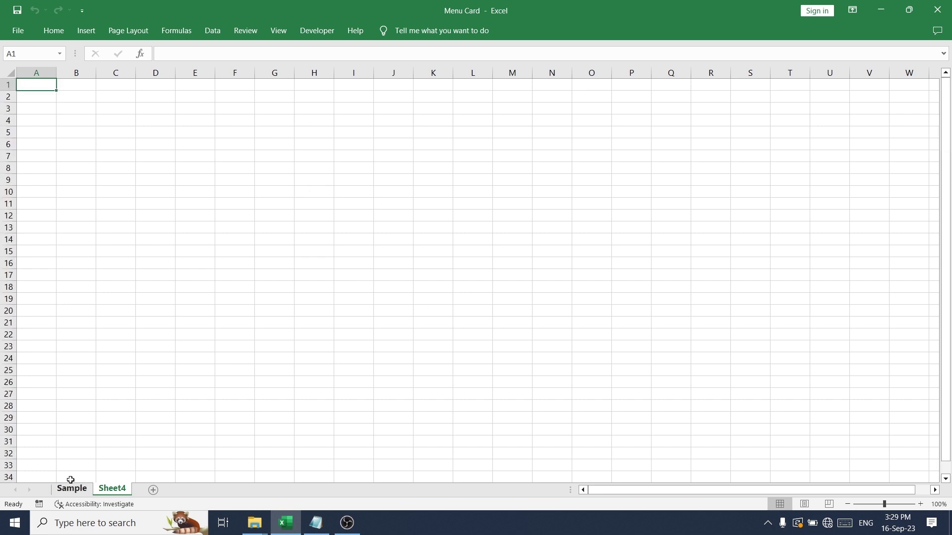
Merge cells A2 through A73 into one tall cell.
click(47, 97)
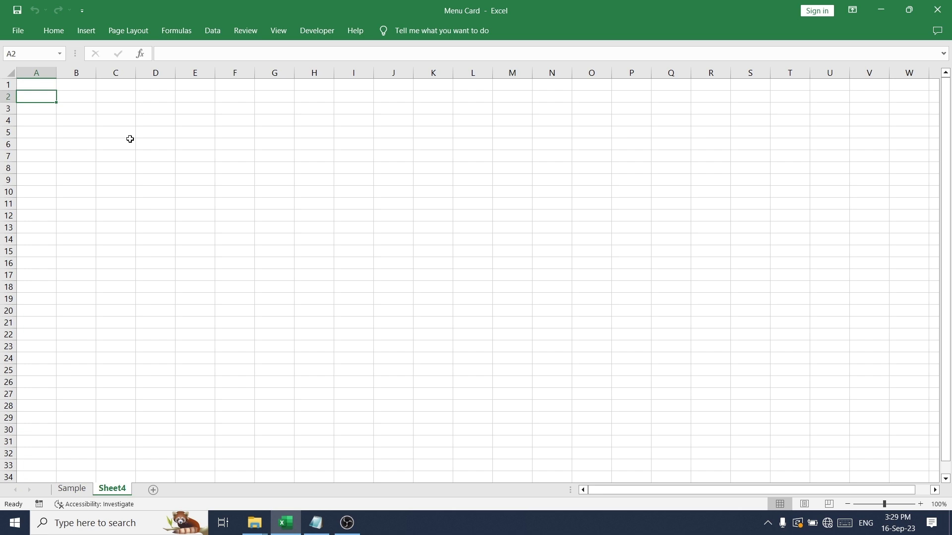
key(shift+Down)
key(shift+Down)
key(shift+Down)
key(shift+Down)
key(shift+Down)
key(shift+Down)
key(shift+Down)
key(shift+Down)
key(shift+Down)
key(shift+Down)
key(shift+Down)
key(shift+Down)
key(shift+Down)
key(shift+Down)
key(shift+Down)
key(shift+Down)
key(shift+Down)
key(shift+Down)
key(shift+Down)
key(shift+Down)
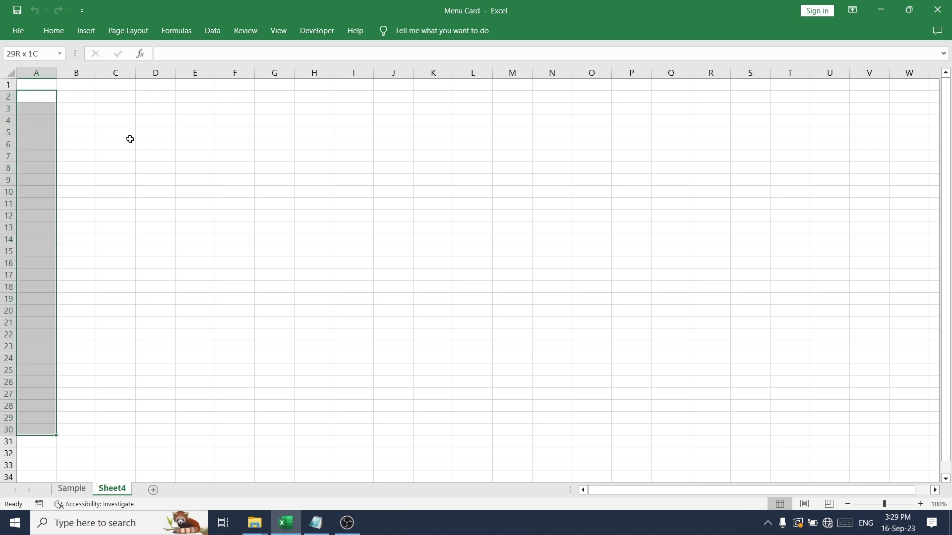
key(shift+Down)
key(shift+Down)
key(shift+Down)
key(shift+Down)
key(shift+Down)
key(shift+Down)
key(shift+Down)
key(shift+Down)
key(shift+Down)
key(shift+Down)
key(shift+Down)
key(shift+Down)
key(shift+Down)
key(shift+Down)
key(shift+Down)
key(shift+Down)
key(shift+Down)
key(shift+Down)
key(shift+Down)
key(shift+Down)
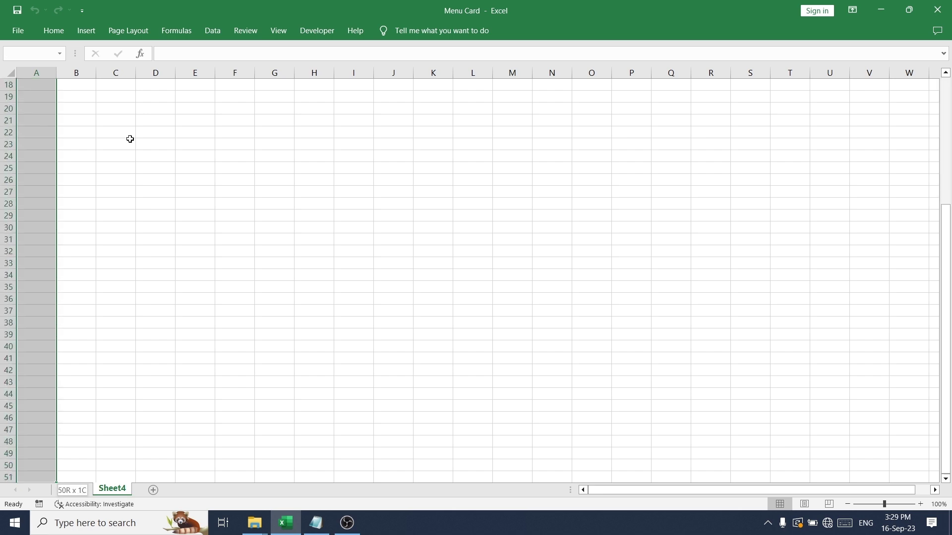
key(shift+Down)
key(shift+Down)
key(shift+Down)
key(shift+Down)
key(shift+Down)
key(shift+Down)
key(shift+Down)
key(shift+Down)
key(shift+Down)
key(shift+Down)
key(shift+Down)
key(shift+Down)
key(shift+Down)
key(shift+Down)
key(shift+Down)
key(shift+Down)
key(shift+Down)
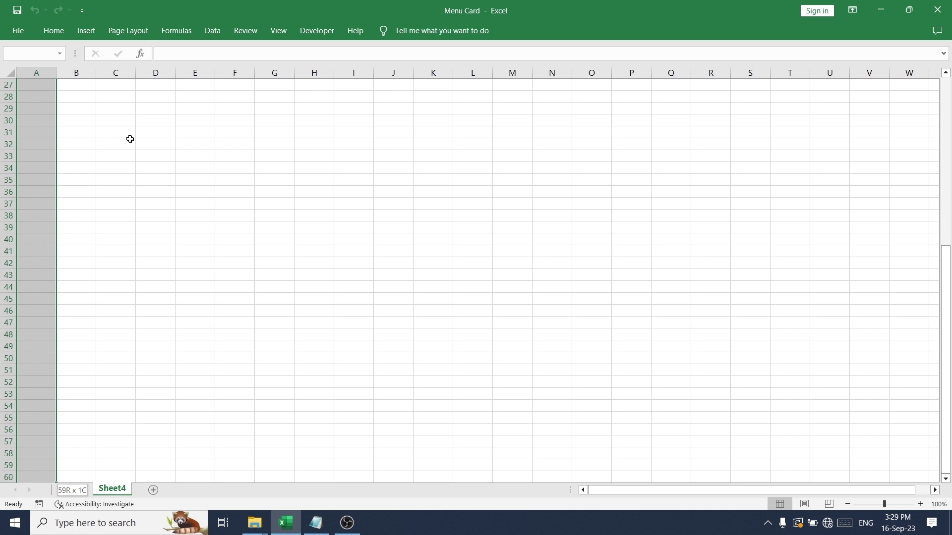
scroll(130, 139, down, 2)
key(shift+Down)
key(shift+Down)
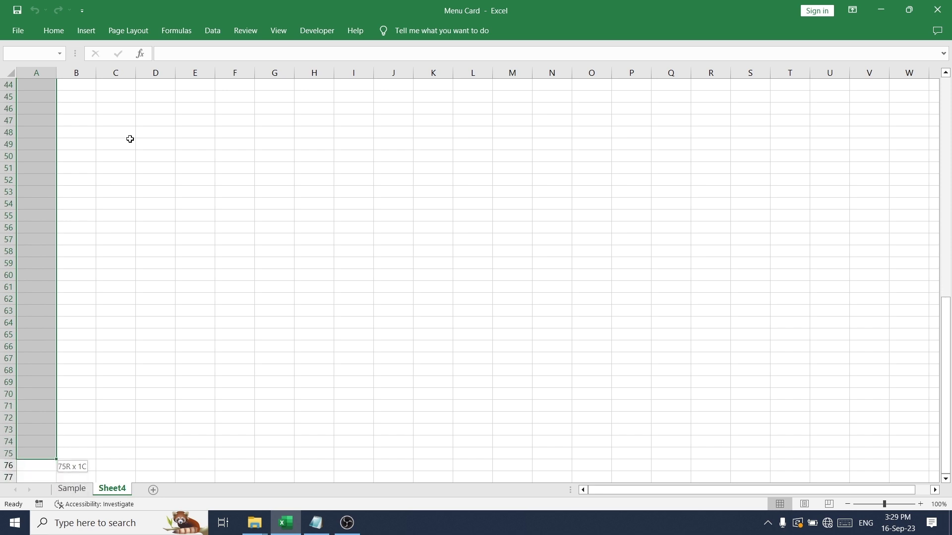
click(54, 30)
click(386, 78)
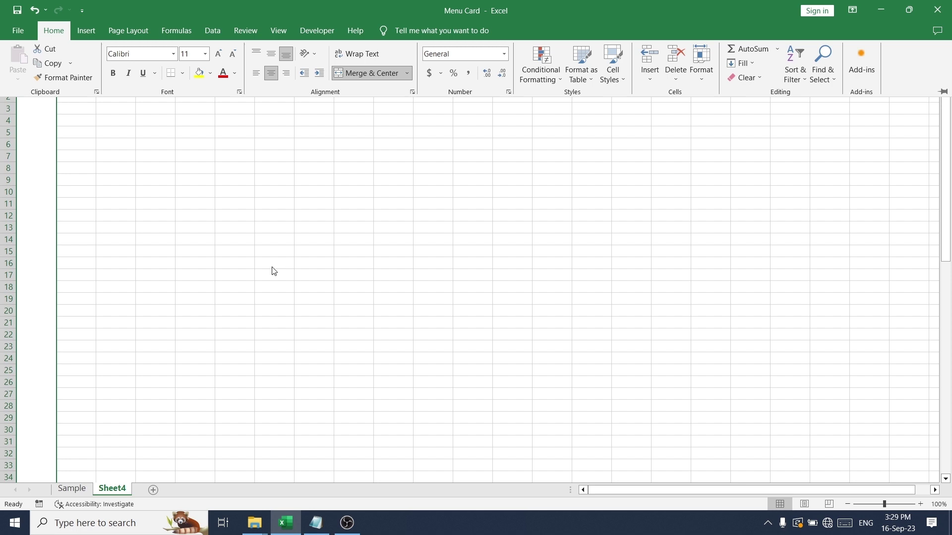
Enter the title RED CHILI'S FOOD MENU in the merged A2 cell.
text(RED CHILI)
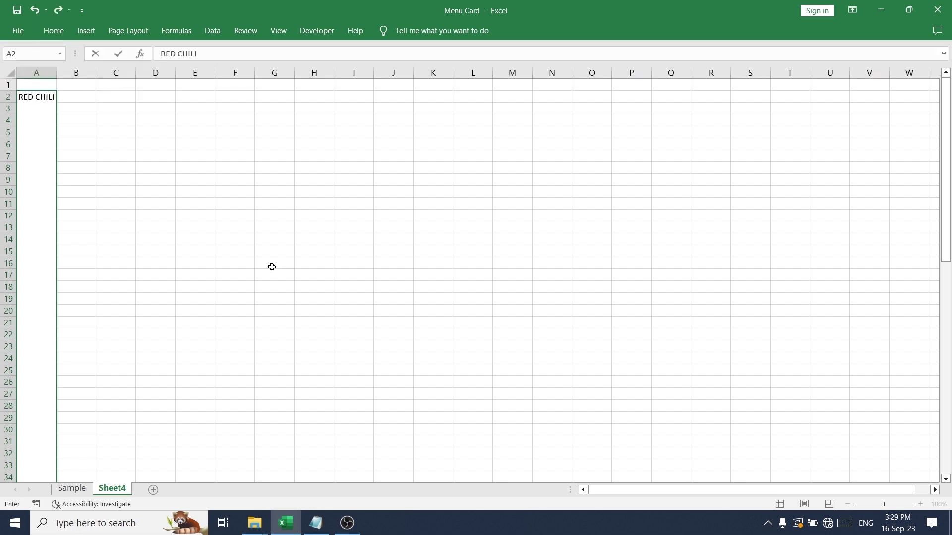
text('S FOOD)
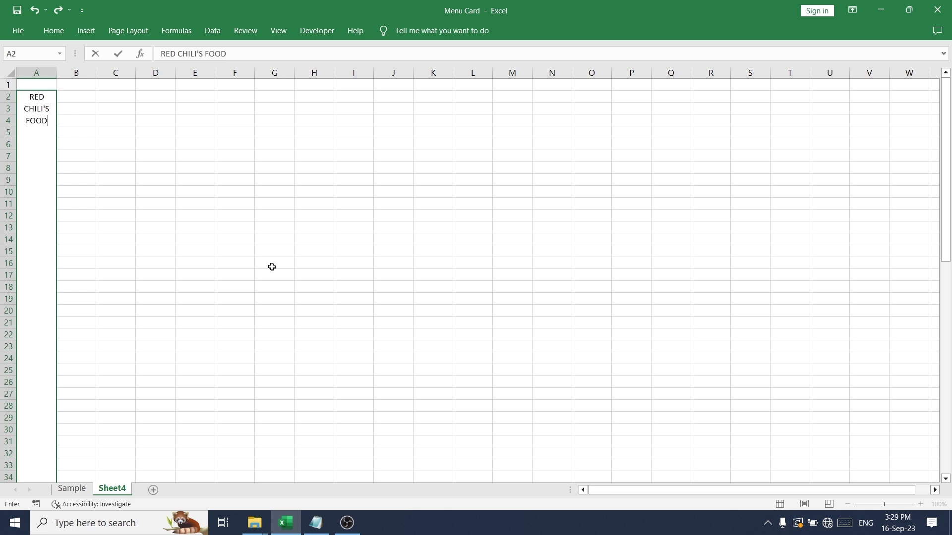
text( MENU)
key(Return)
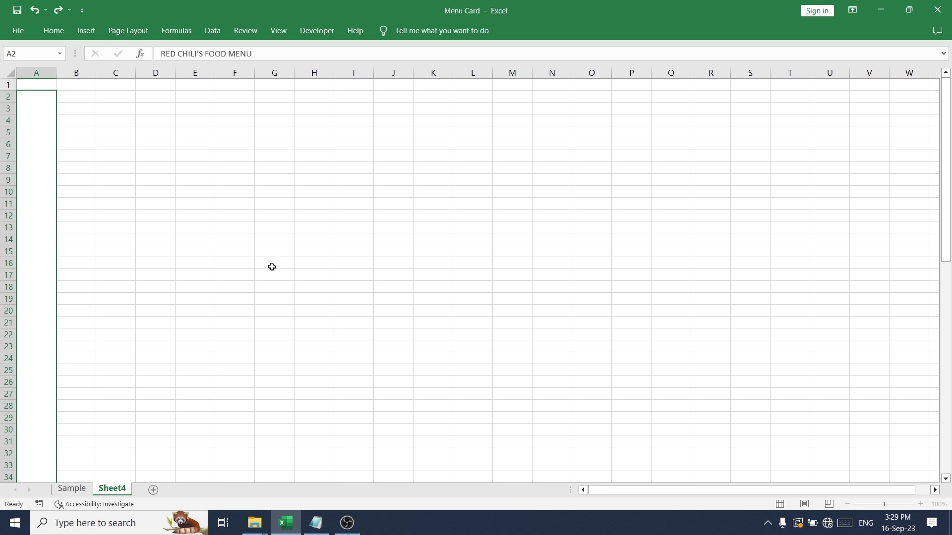
key(Up)
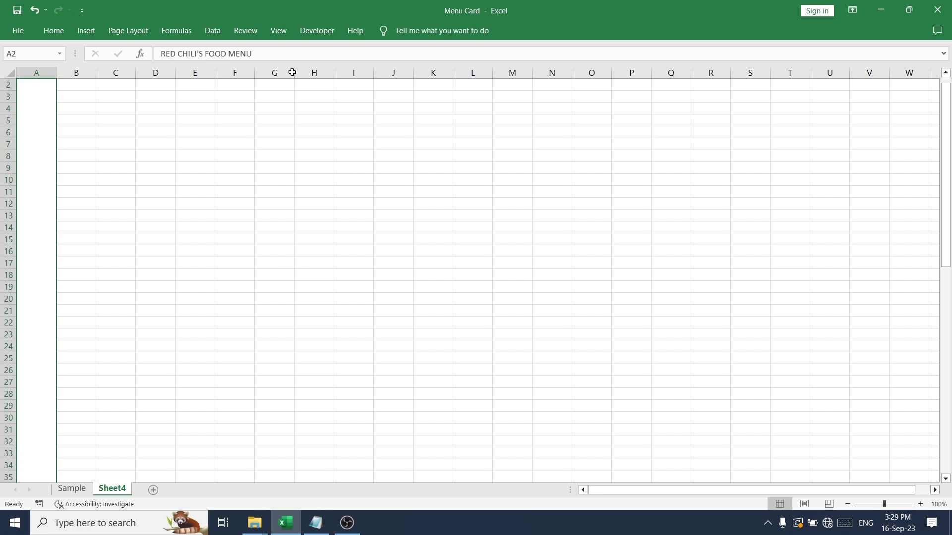
Give the merged A2:A73 title cell a red fill and middle vertical alignment.
click(54, 31)
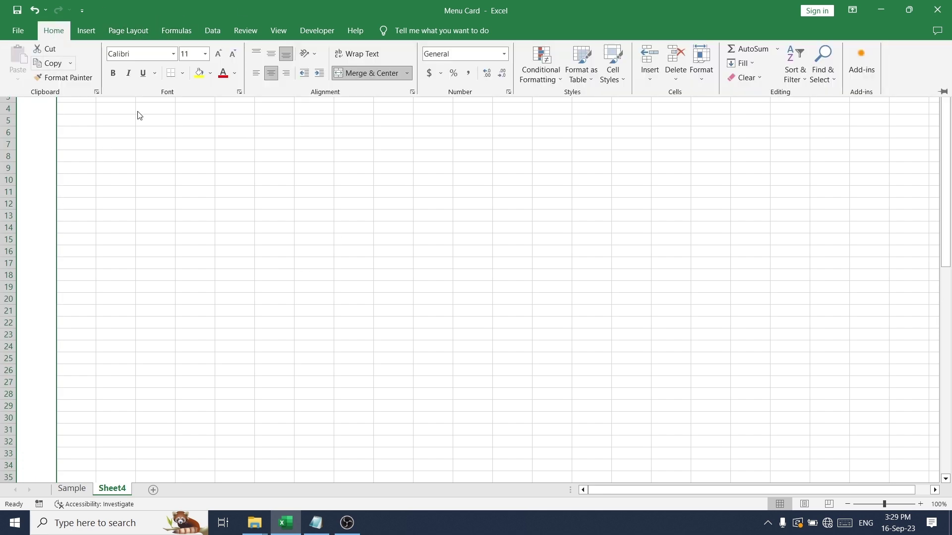
click(211, 72)
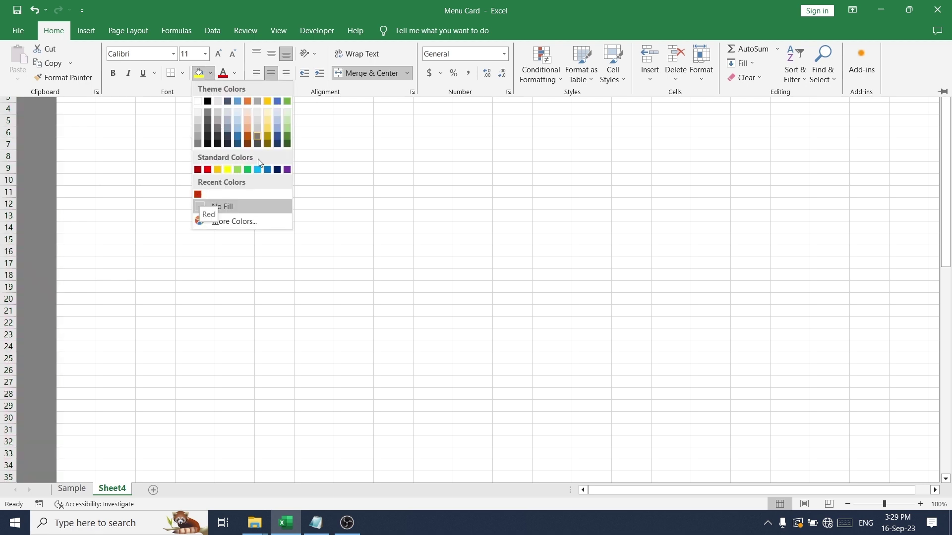
click(197, 194)
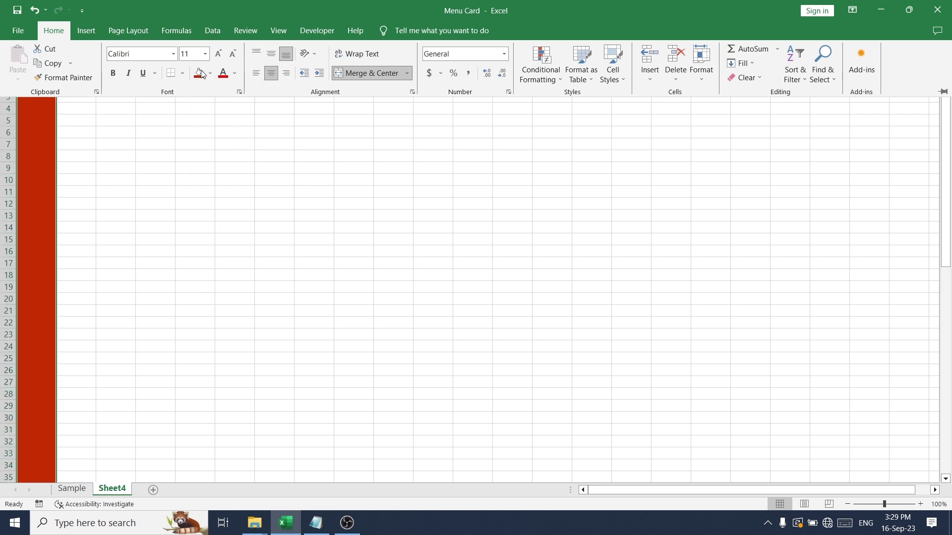
click(272, 57)
scroll(154, 236, down, 4)
scroll(154, 236, down, 1)
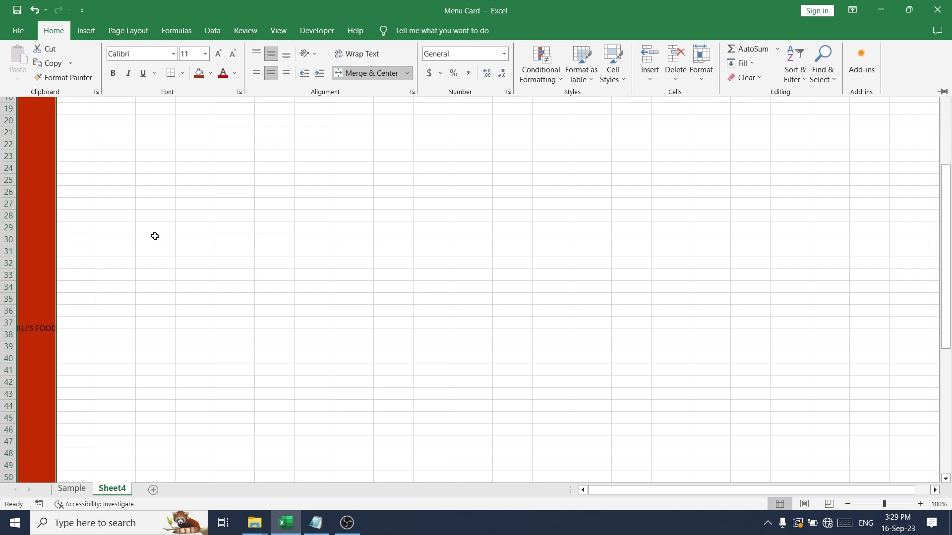
Set the banner cell's text orientation to 90 degrees in Format Cells alignment.
click(34, 306)
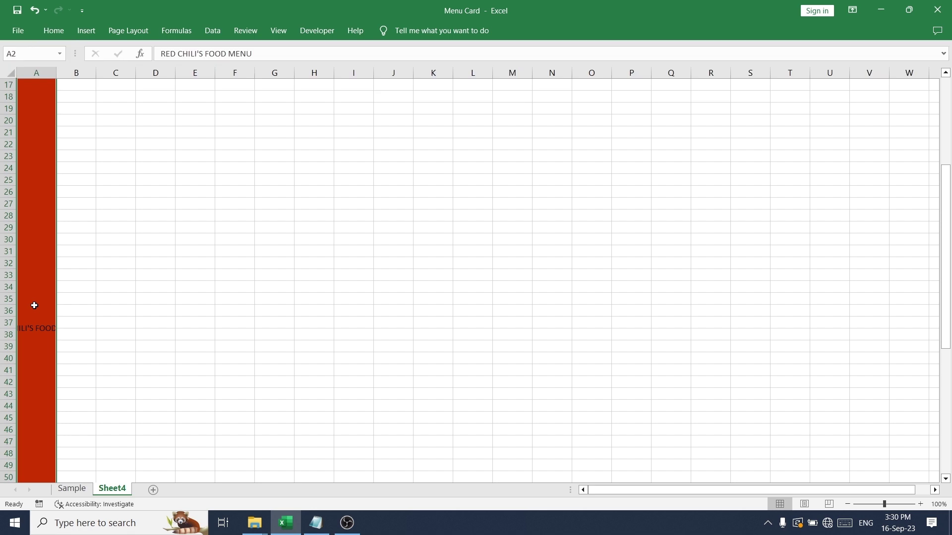
right_click(35, 306)
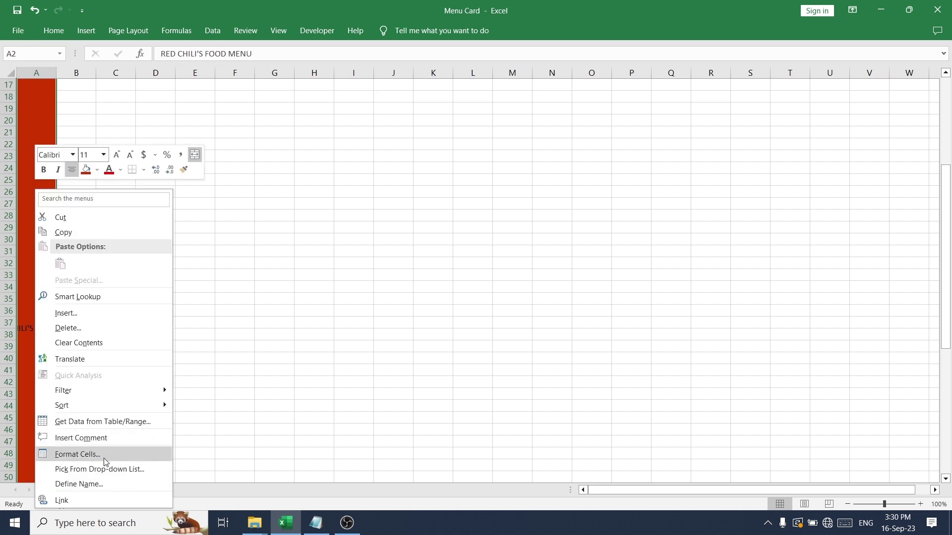
click(105, 461)
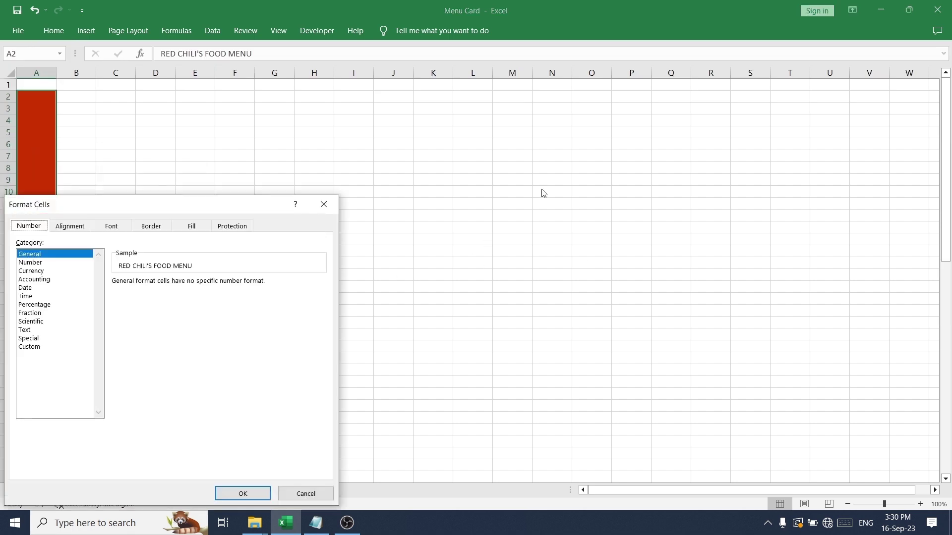
drag(219, 211, 568, 189)
click(545, 212)
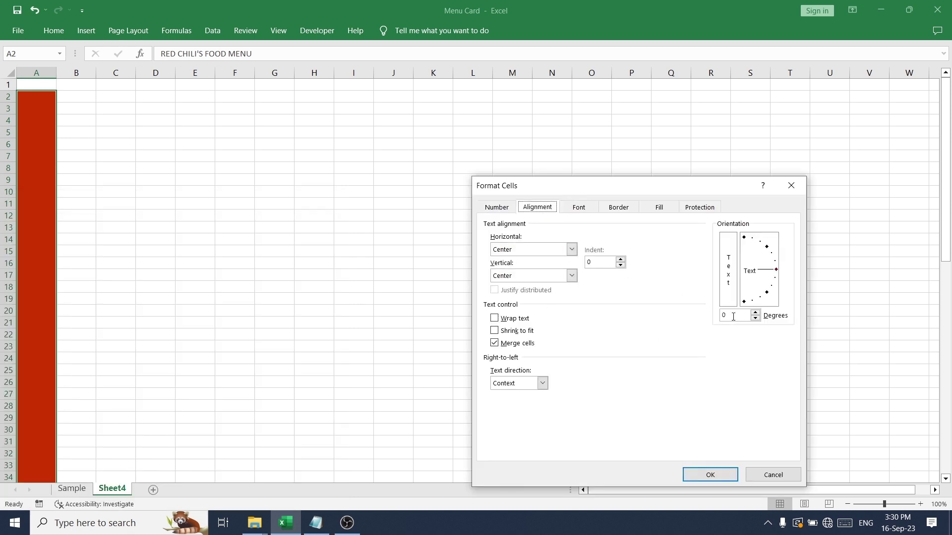
click(733, 317)
text(90)
click(732, 478)
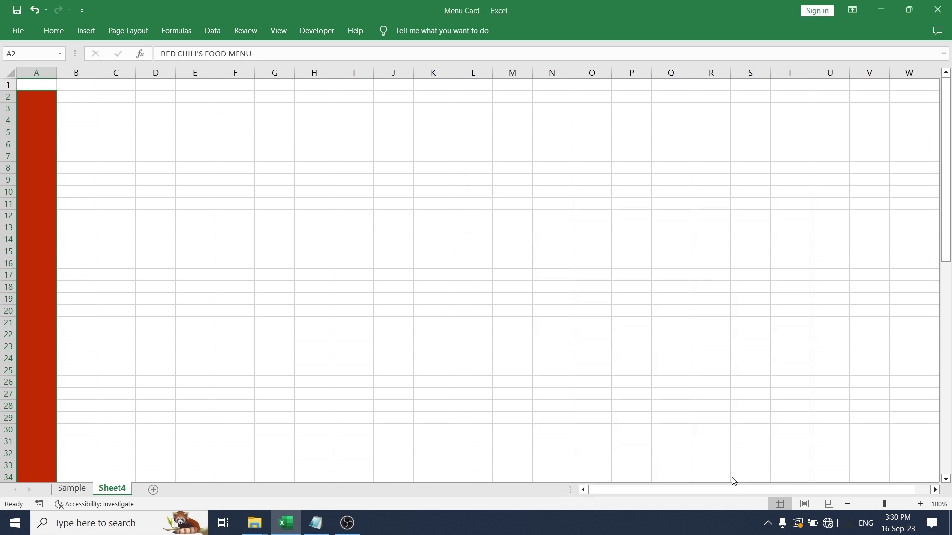
Set the banner title's font size to 48.
click(59, 30)
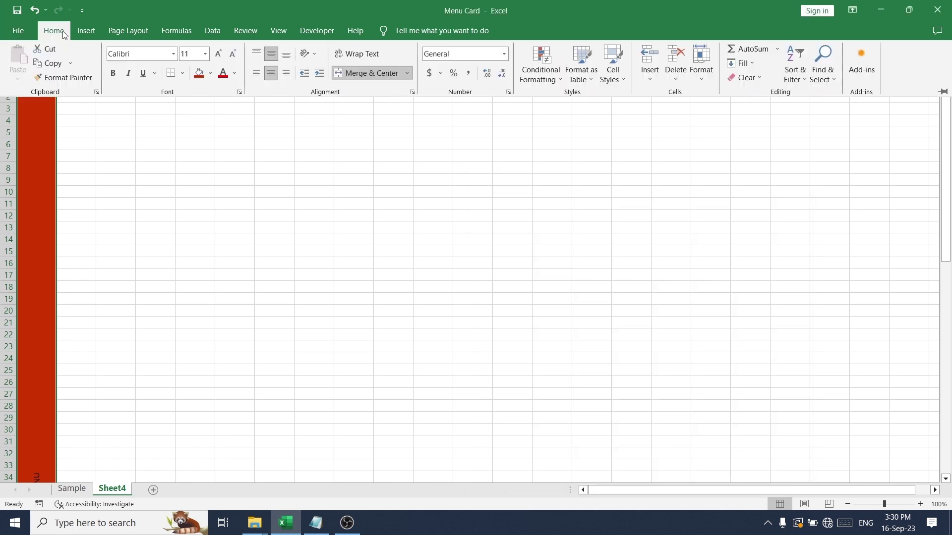
click(204, 54)
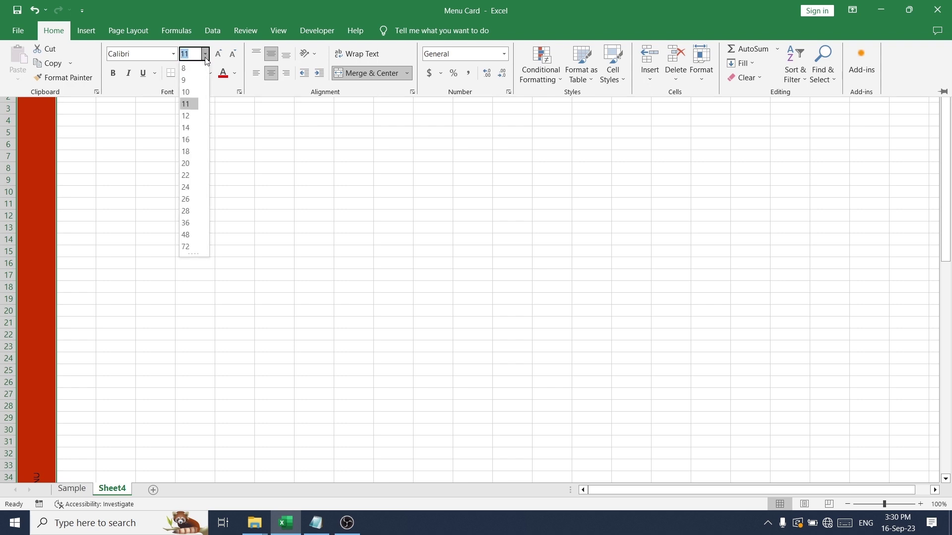
click(190, 235)
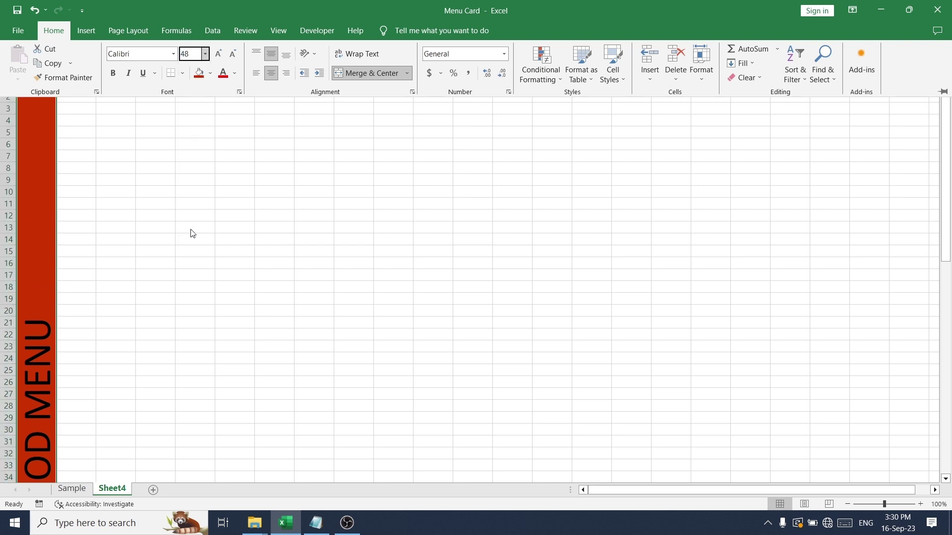
scroll(190, 230, down, 7)
scroll(191, 229, down, 3)
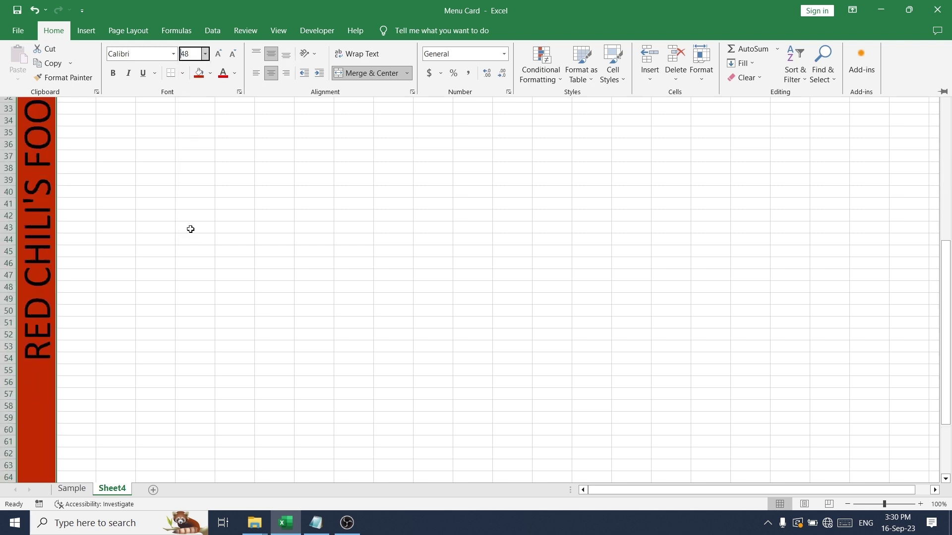
key(ctrl+F1)
Make the banner text in cell A2 white.
click(94, 238)
click(35, 247)
scroll(136, 215, up, 2)
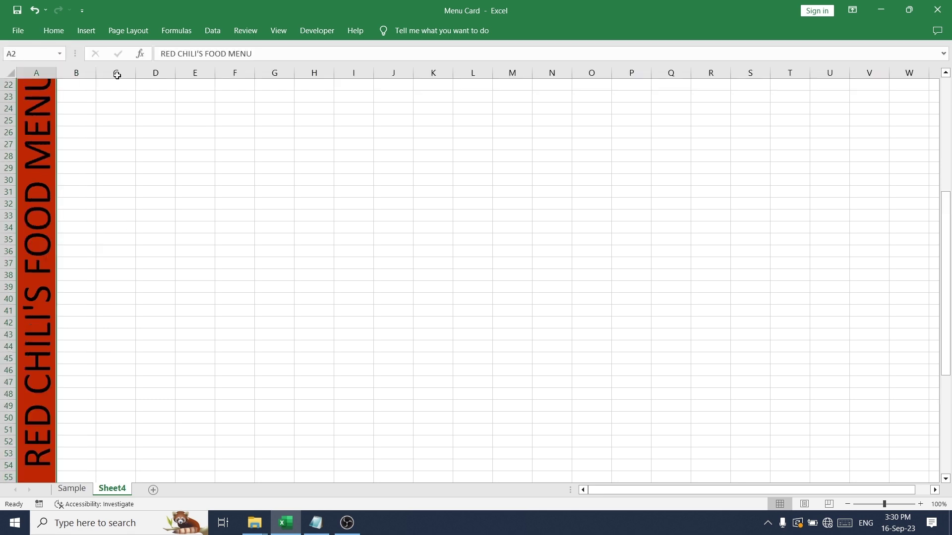
click(57, 30)
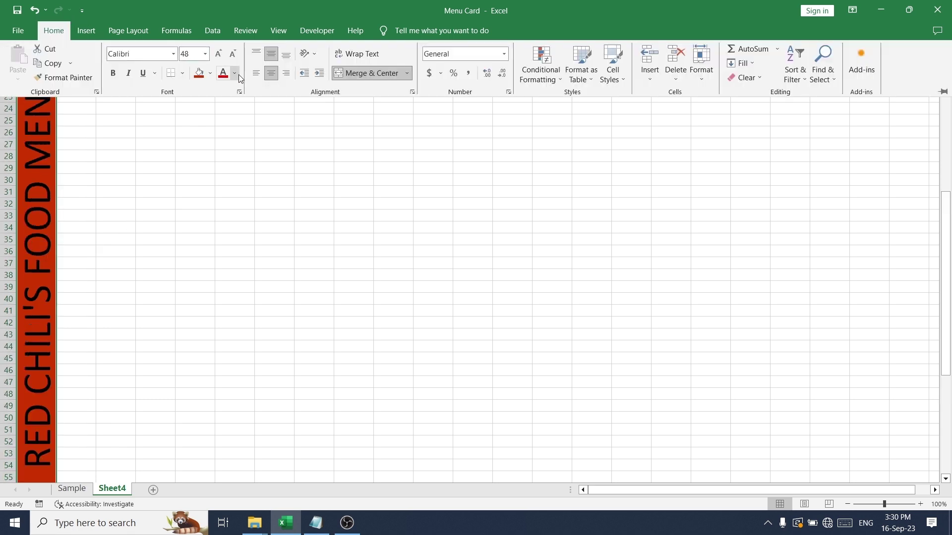
click(235, 73)
click(222, 115)
scroll(222, 118, up, 7)
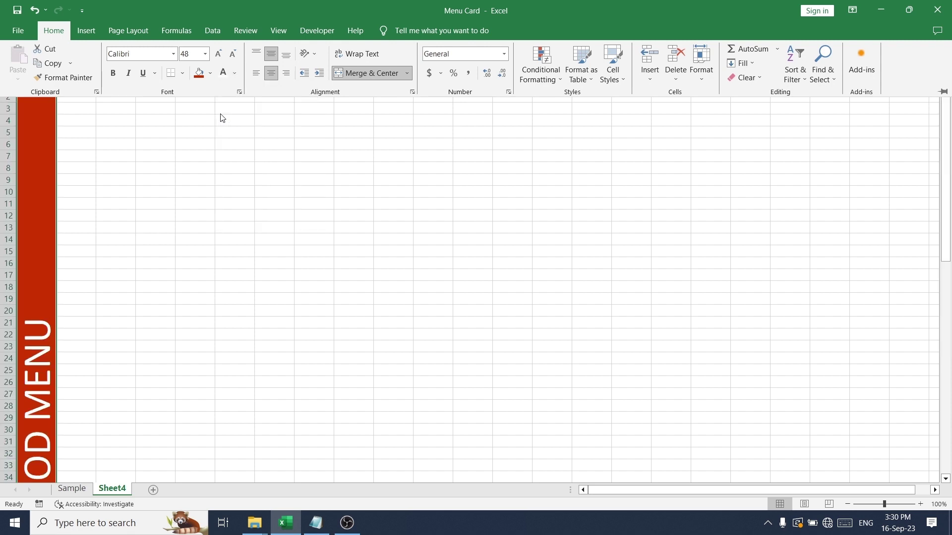
scroll(175, 230, down, 13)
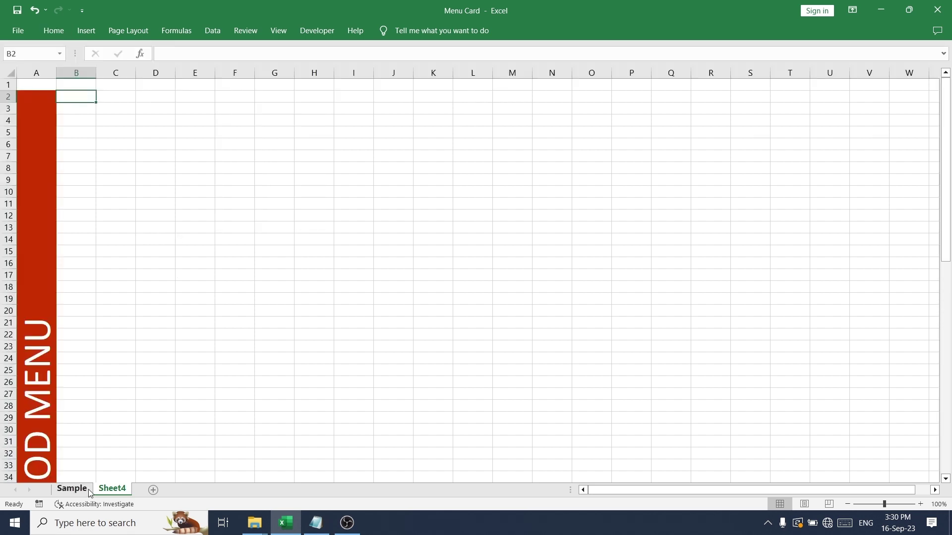
Insert a WordArt reading RED CHILI'S and colour its text red.
click(88, 490)
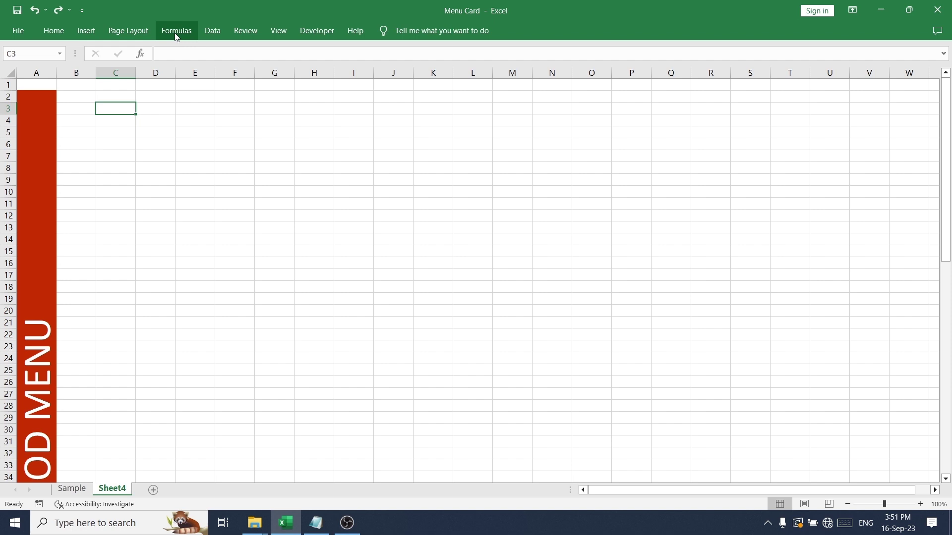
click(86, 30)
click(790, 46)
click(851, 149)
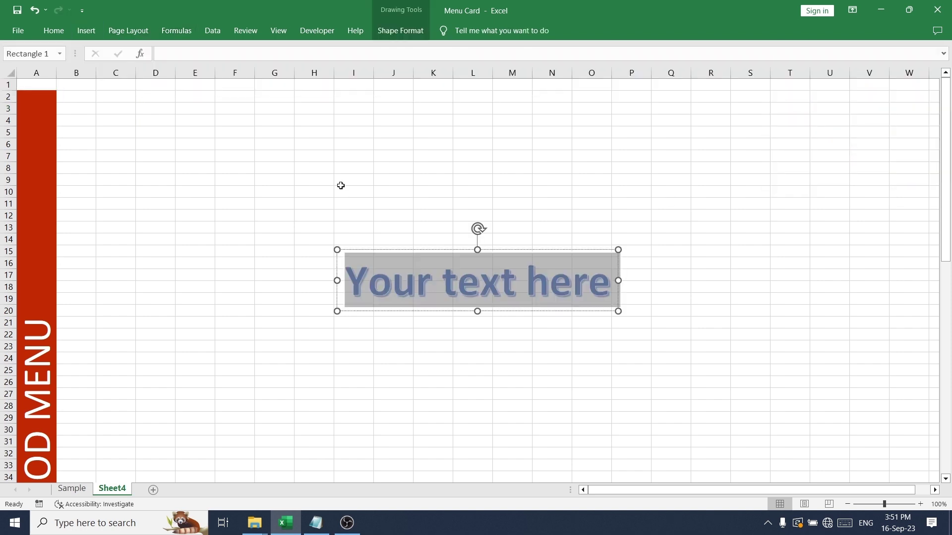
text(RED CHILI'S)
key(ctrl+a)
click(54, 31)
click(223, 73)
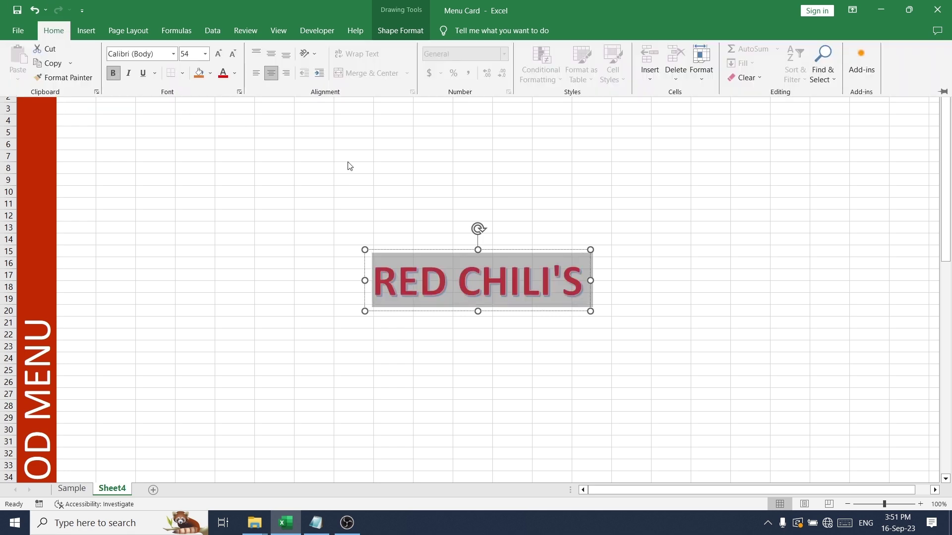
click(472, 191)
Move the RED CHILI'S WordArt to the top-left near cell B3.
click(480, 280)
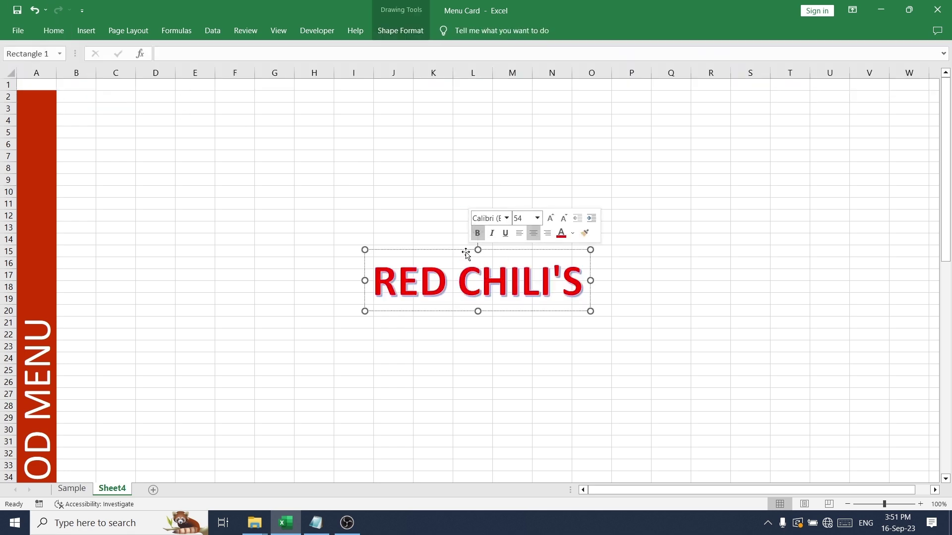
drag(467, 250, 190, 90)
click(302, 195)
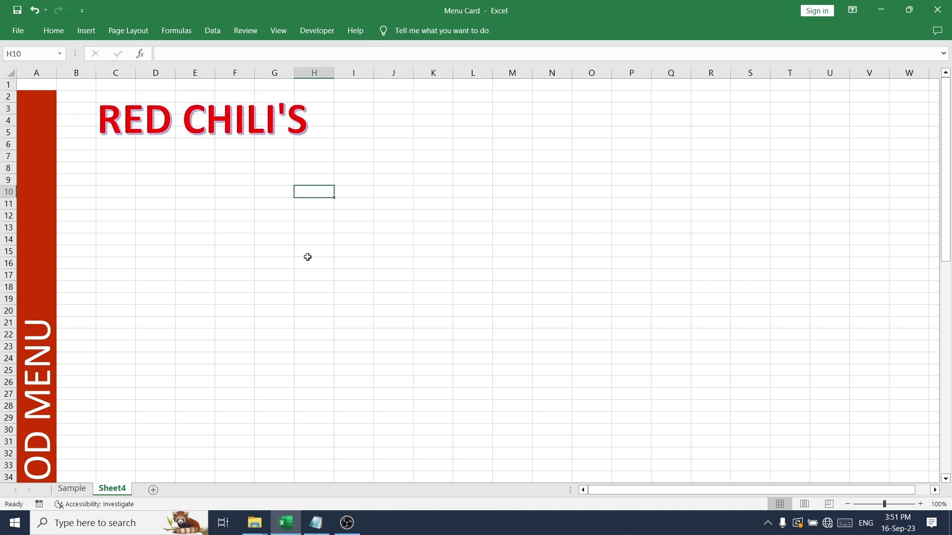
click(147, 193)
Narrow column B beside the red banner.
drag(92, 70, 71, 89)
drag(177, 241, 176, 228)
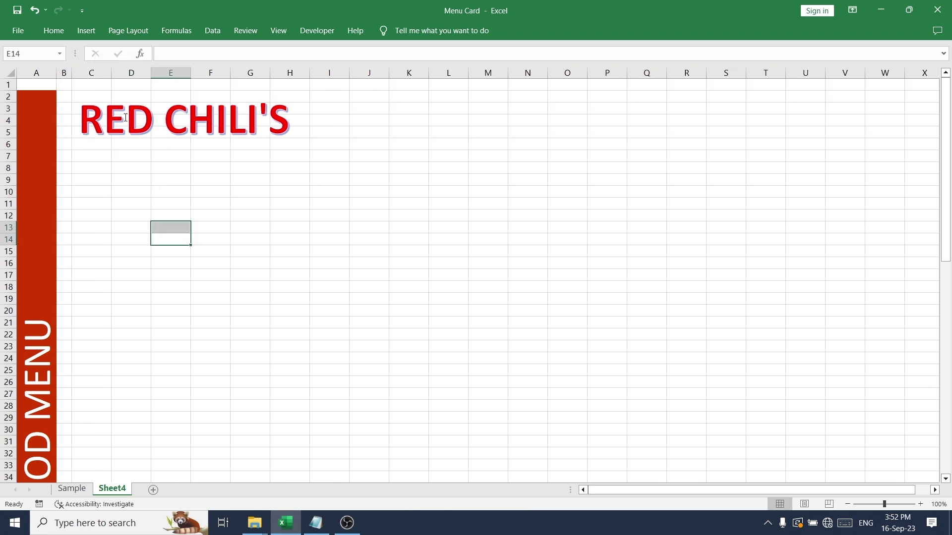
click(125, 118)
click(185, 212)
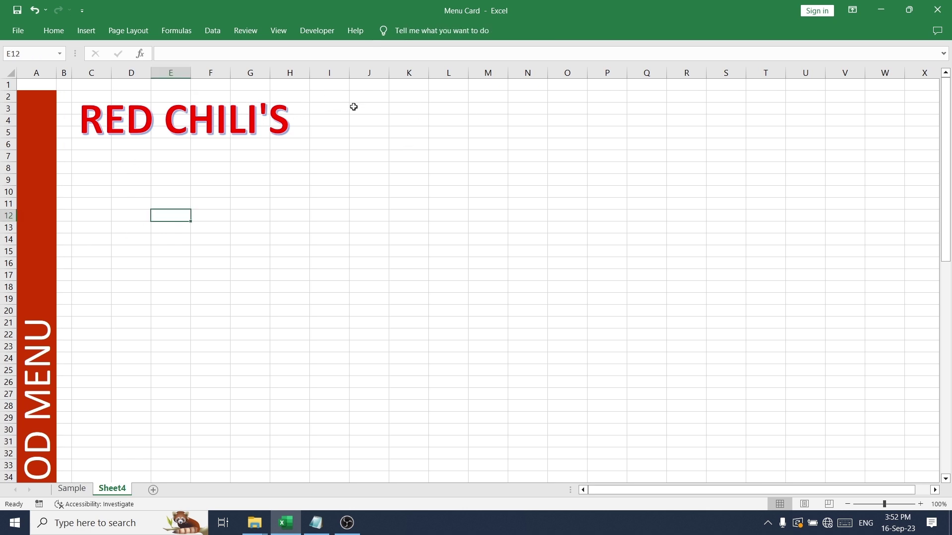
click(369, 108)
Copy the four contact lines from Sample's K2:K5 into Sheet4's K3:K6.
click(75, 489)
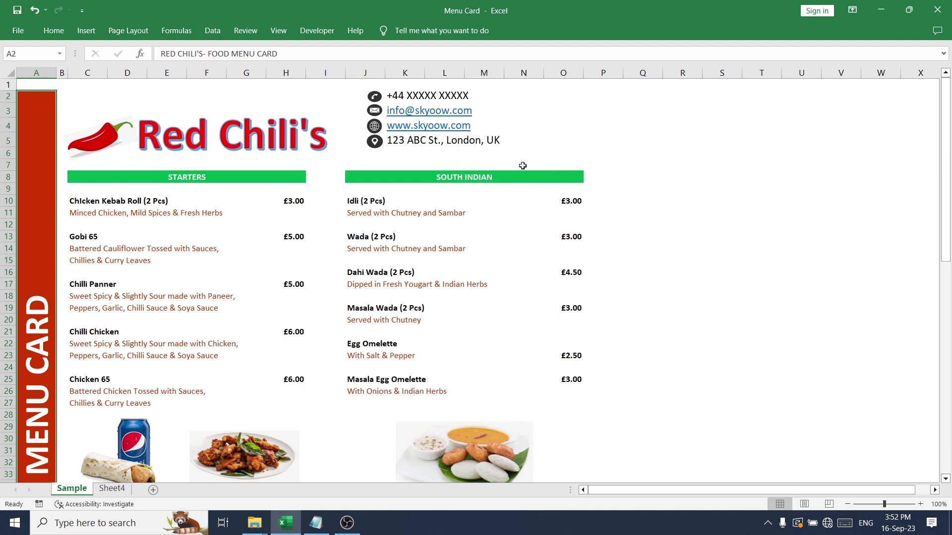
click(527, 97)
key(Left)
key(Left)
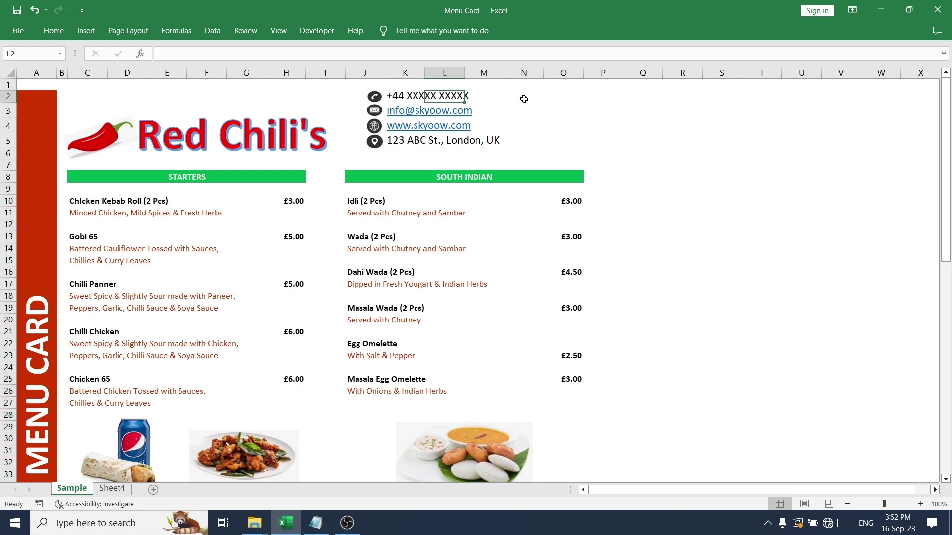
key(Left)
key(shift+Down)
key(shift+Down)
key(shift+Down)
key(ctrl+c)
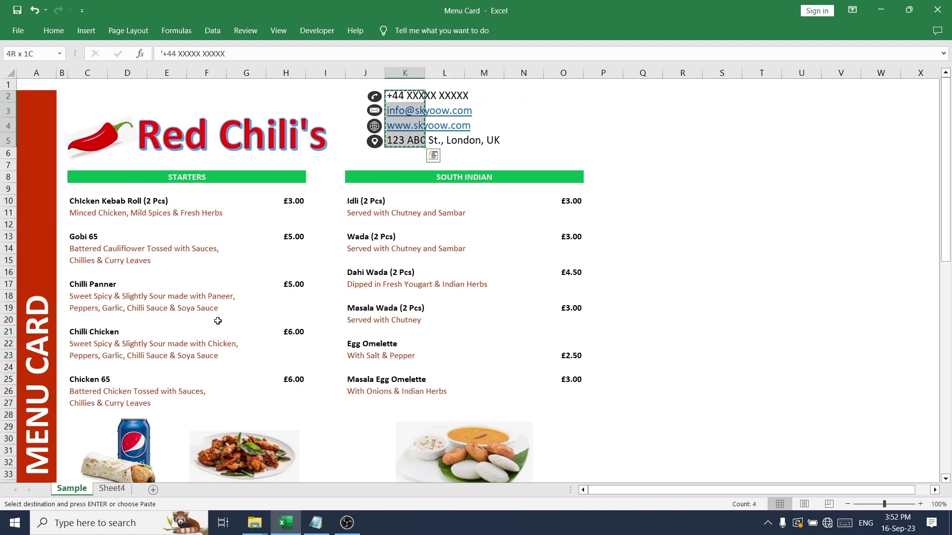
click(112, 489)
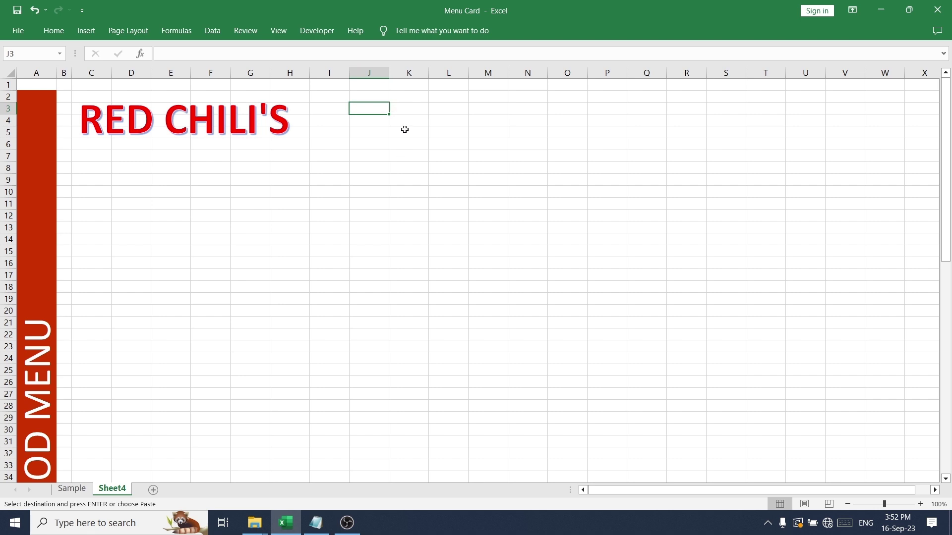
click(410, 108)
key(ctrl+v)
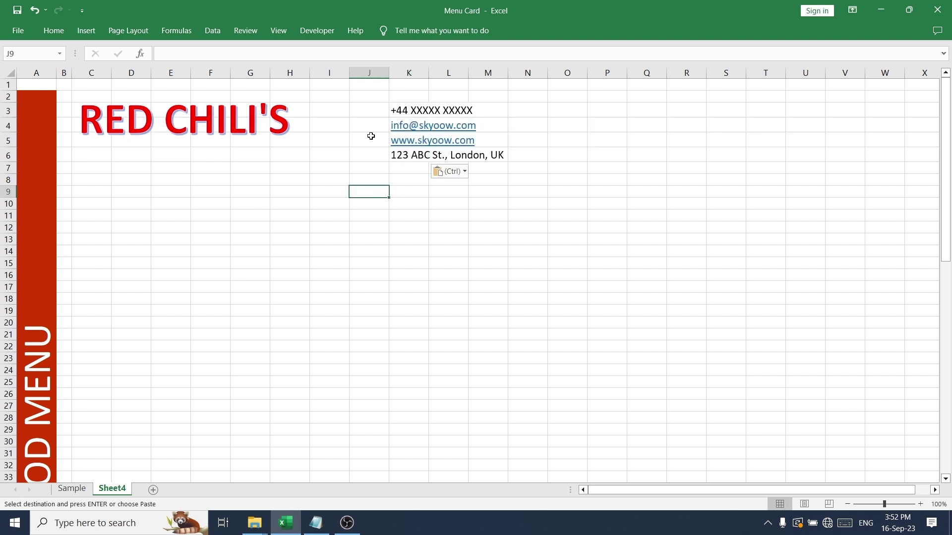
click(378, 114)
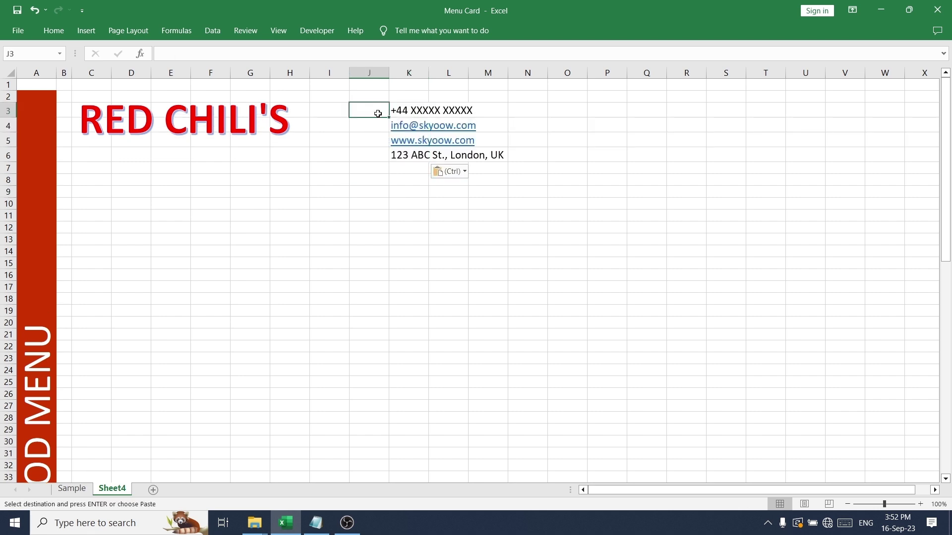
Check the STARTERS and SOUTH INDIAN headings on the Sample sheet.
click(87, 491)
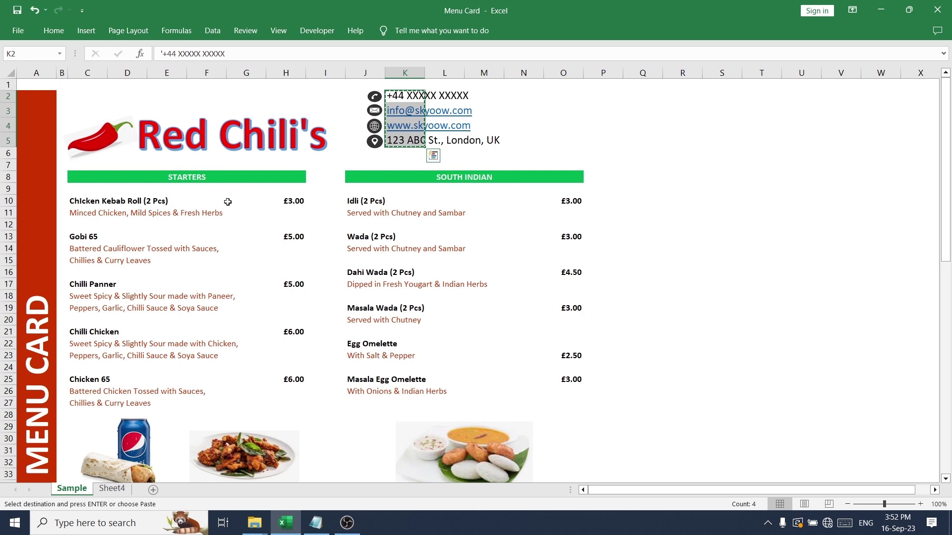
click(201, 177)
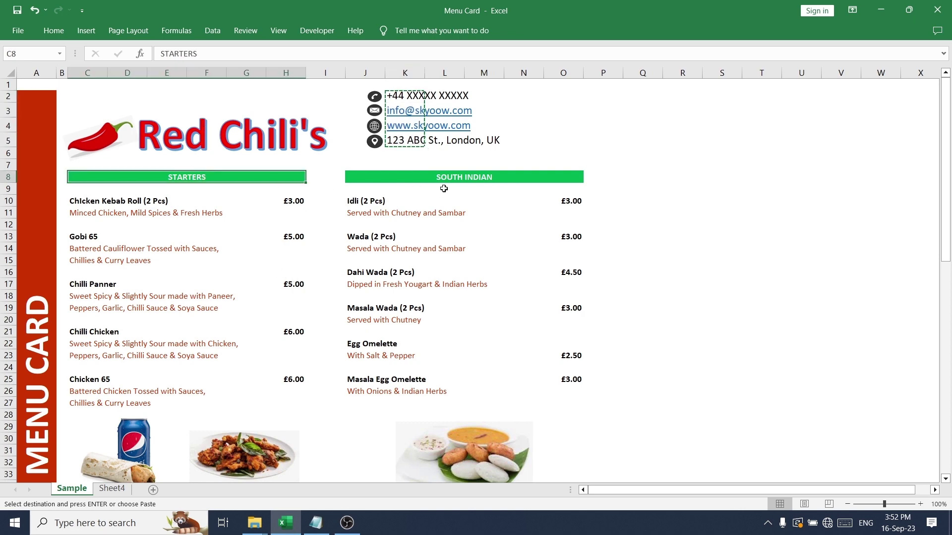
click(471, 179)
scroll(234, 215, down, 8)
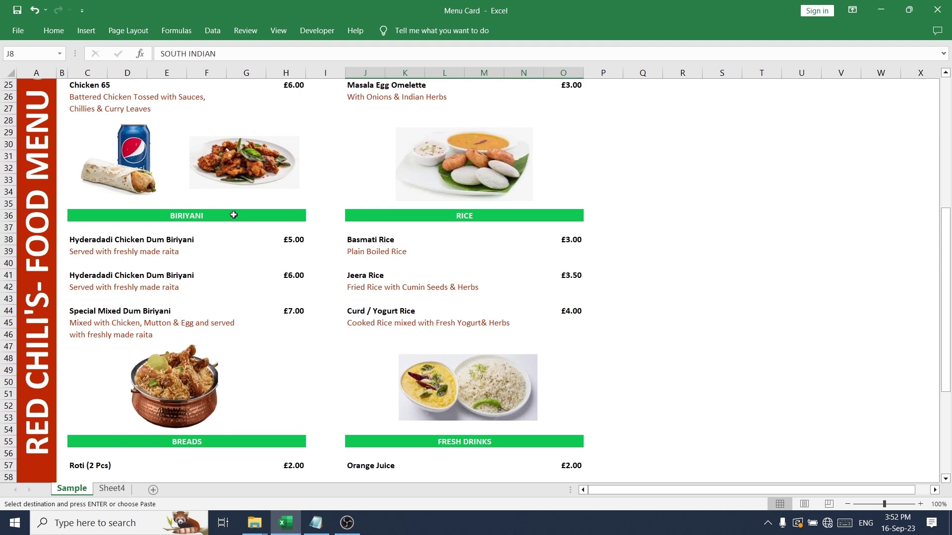
scroll(233, 215, down, 3)
scroll(230, 217, up, 11)
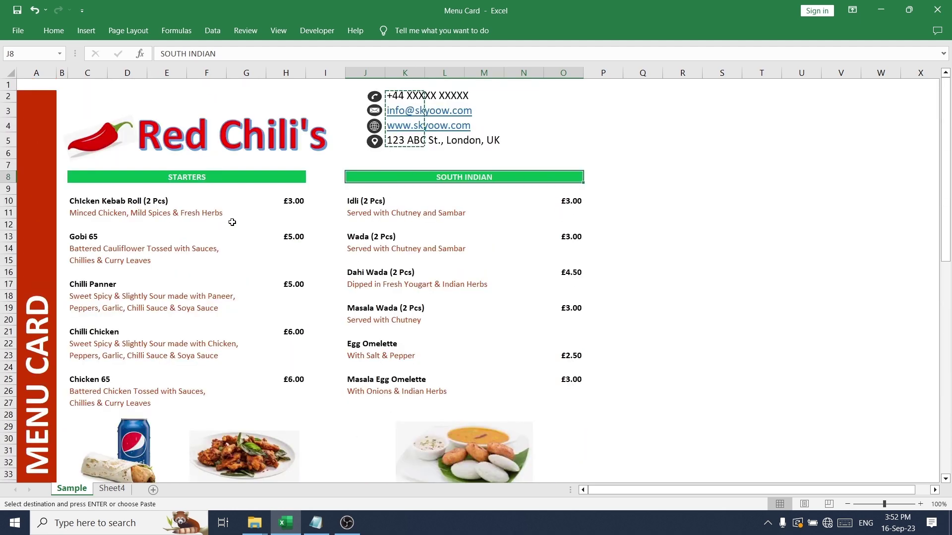
click(180, 175)
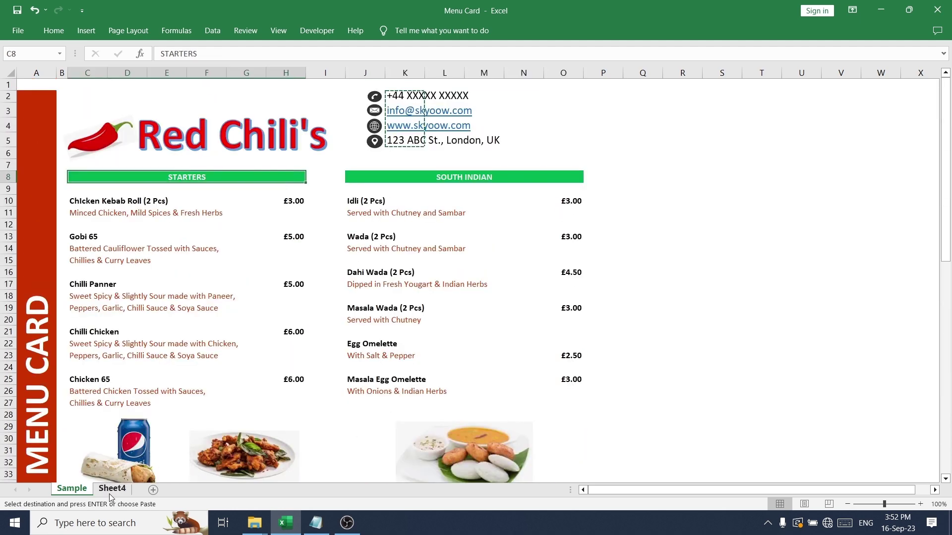
Merge and centre C8:H8 on Sheet4, then copy the merged cell.
key(ctrl+Page_Down)
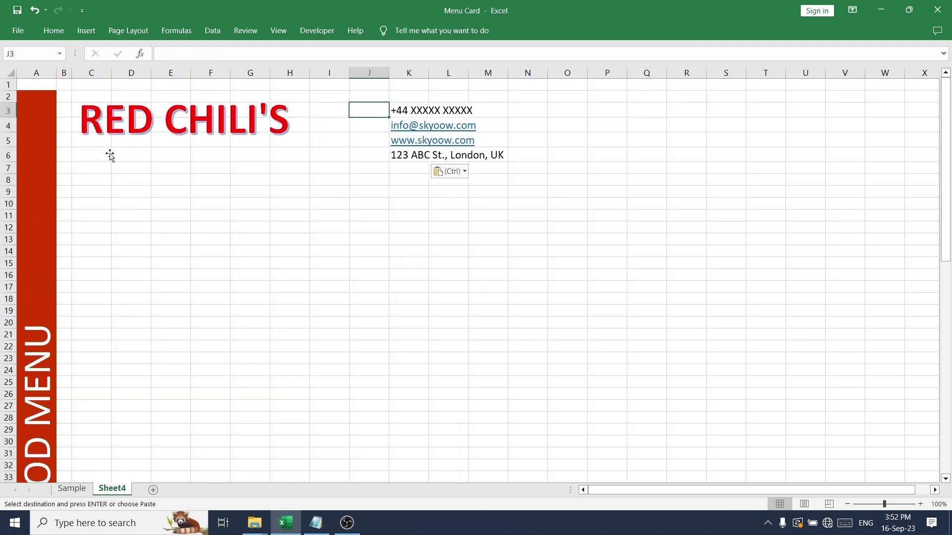
click(80, 177)
key(shift+Right)
key(shift+Right)
key(shift+Right)
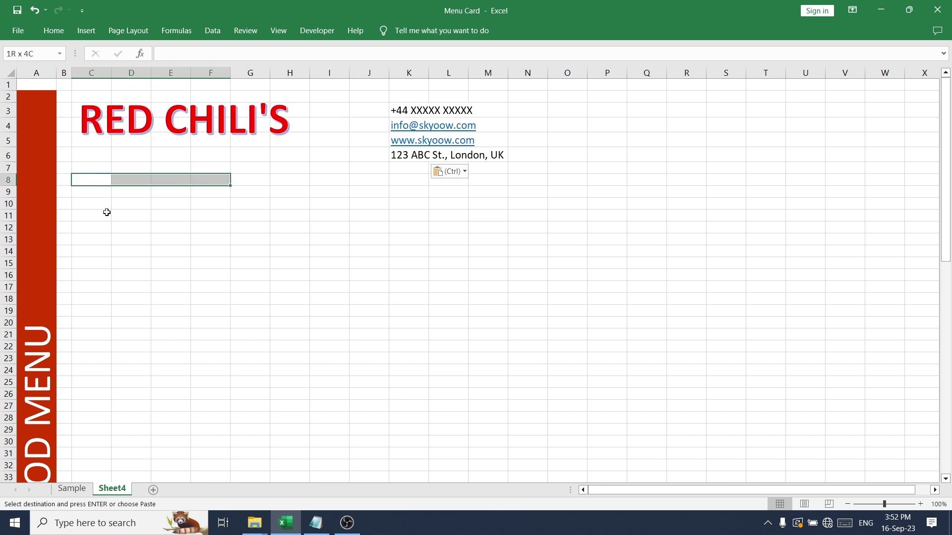
key(shift+Right)
key(shift+Right)
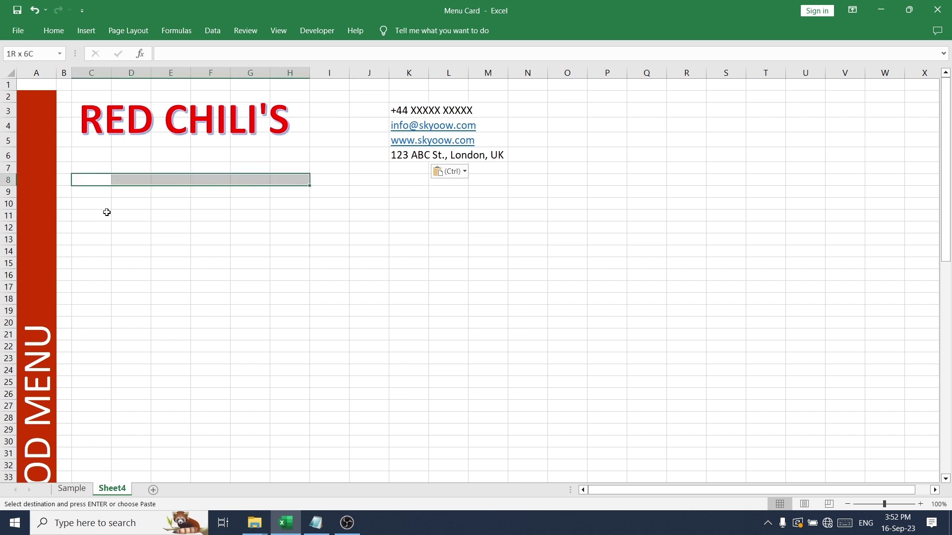
click(62, 493)
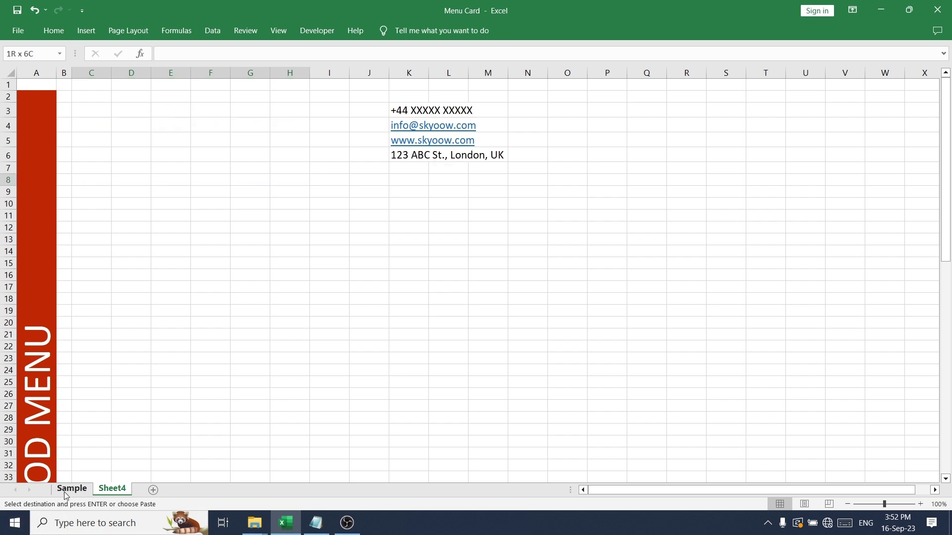
click(112, 489)
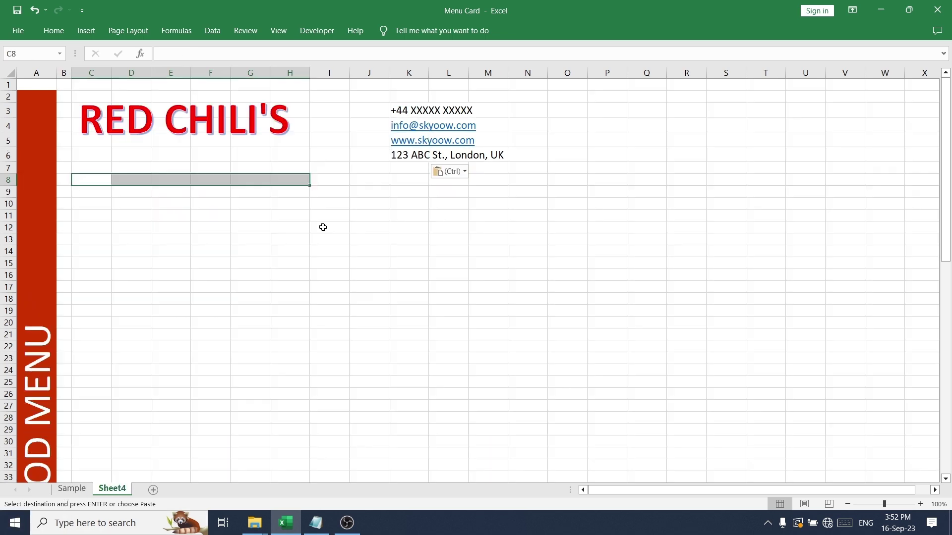
click(54, 31)
click(358, 74)
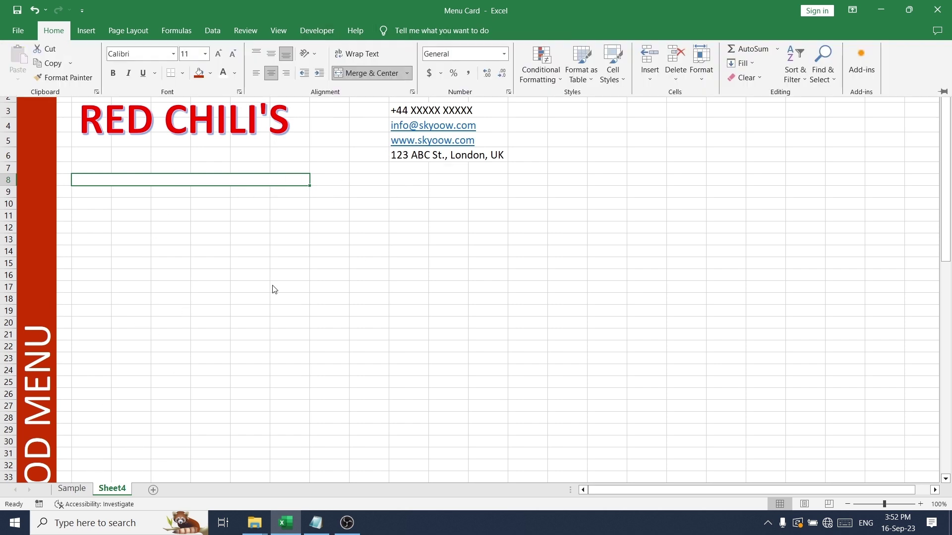
key(ctrl+c)
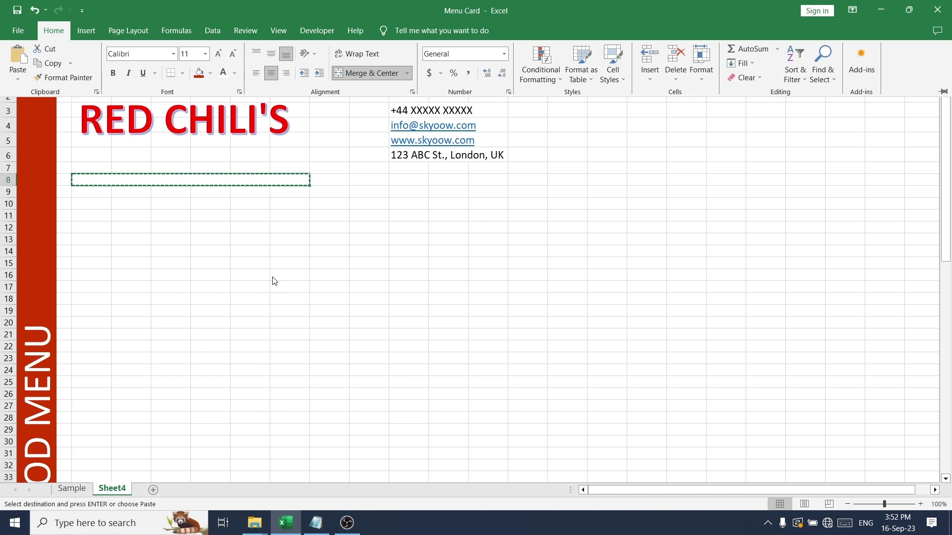
Select the C8 heading cell and compare its heading style with the Sample sheet.
click(361, 179)
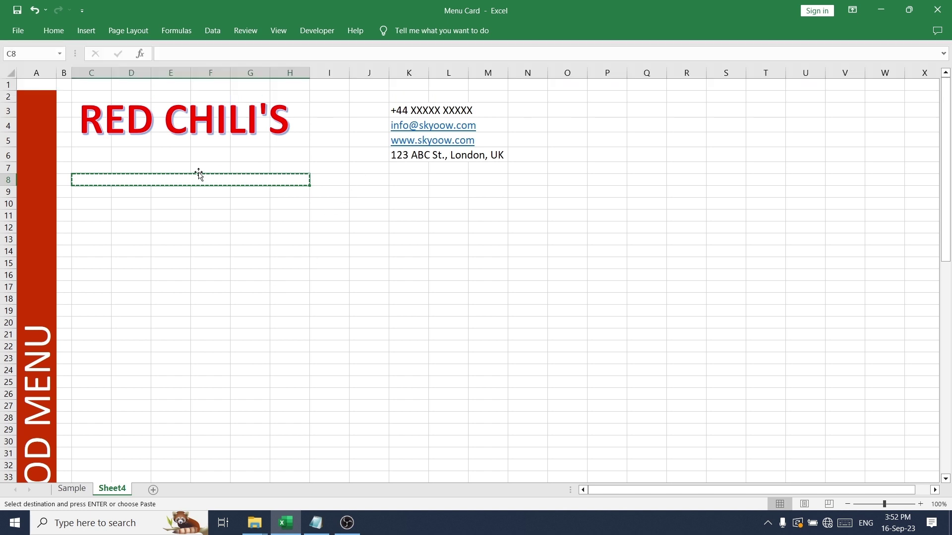
click(180, 219)
click(158, 182)
click(54, 30)
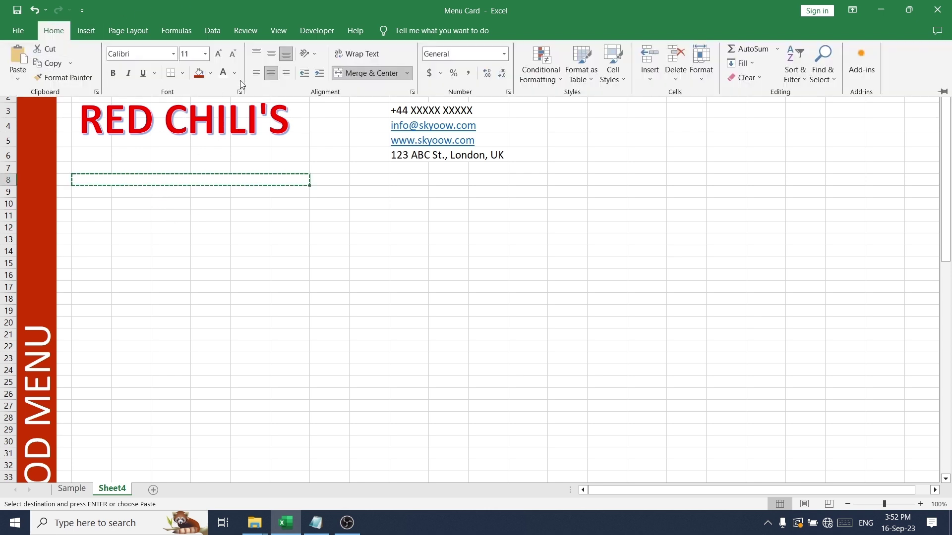
click(235, 73)
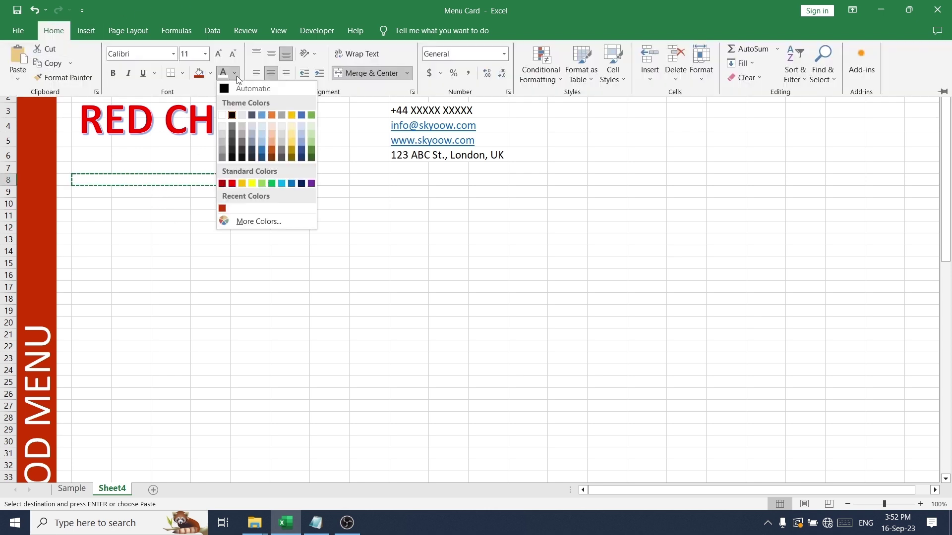
click(271, 184)
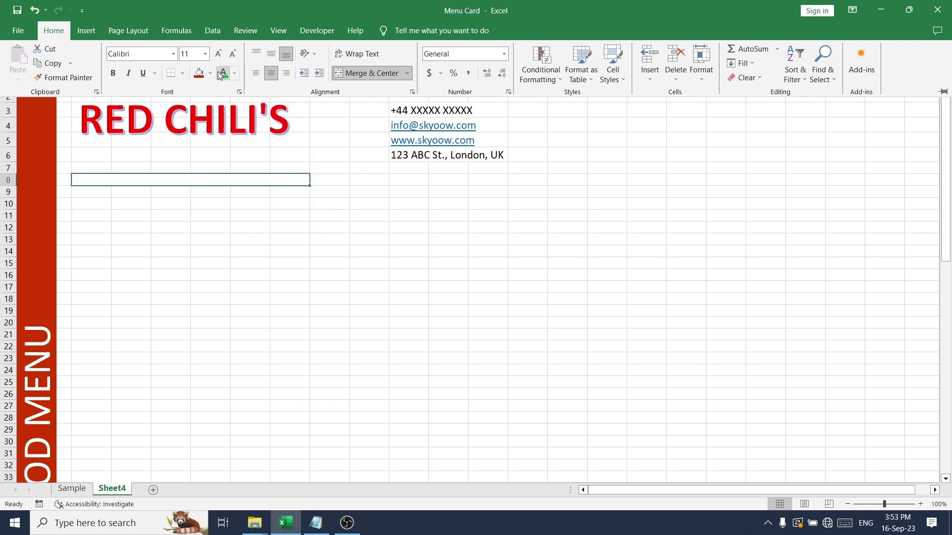
key(ctrl+z)
key(ctrl+c)
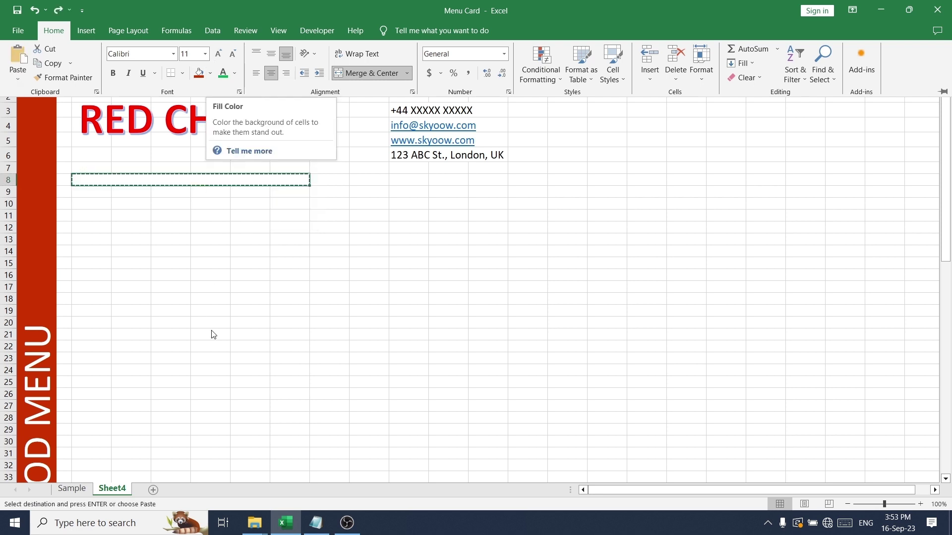
key(ctrl+F1)
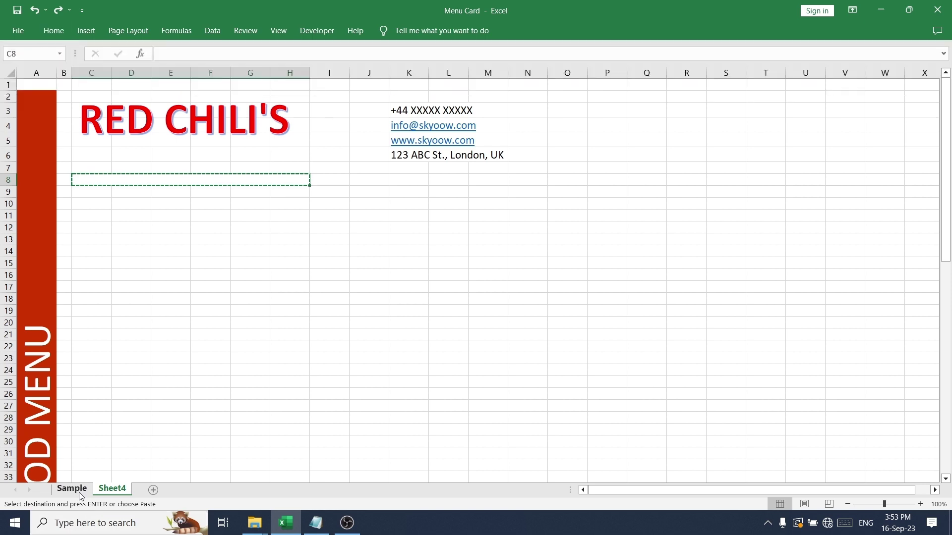
click(71, 489)
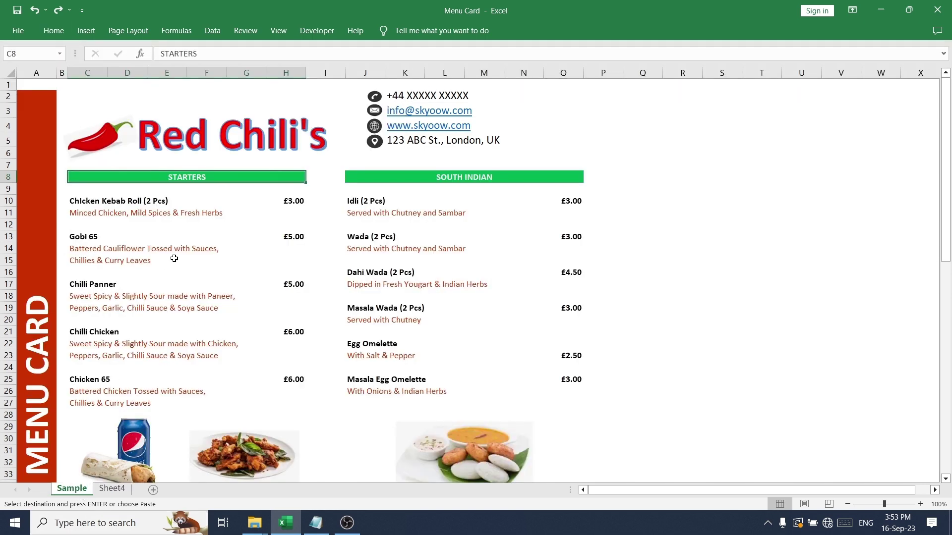
click(112, 489)
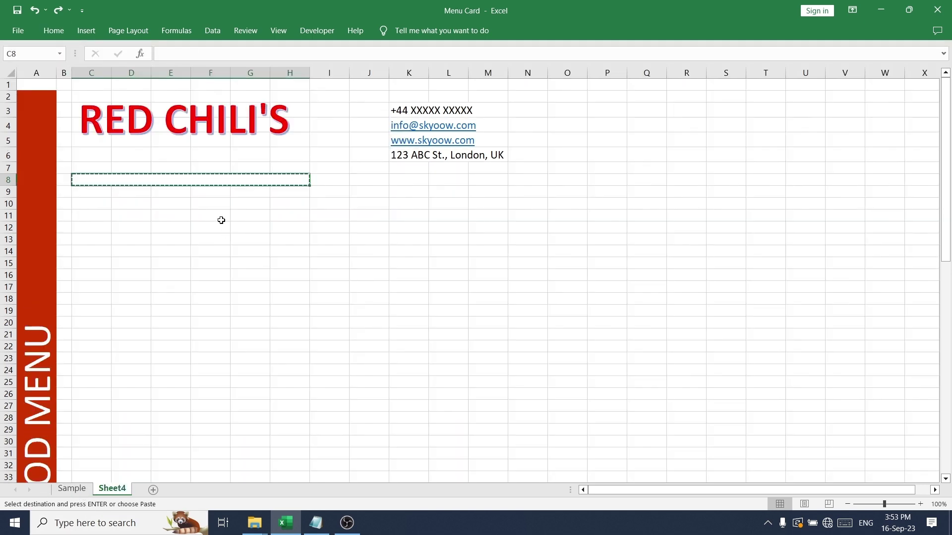
Fill the C8:H8 heading bar green with white text.
click(54, 30)
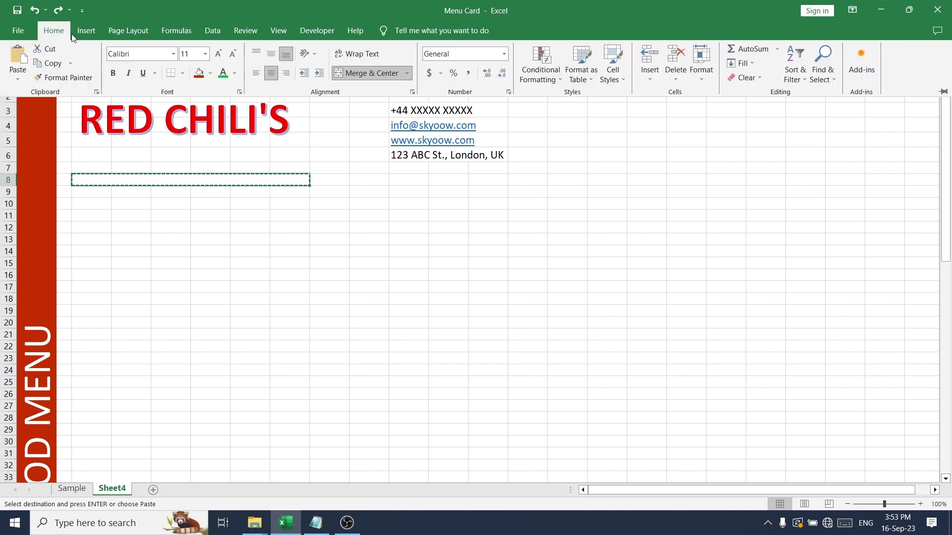
click(210, 73)
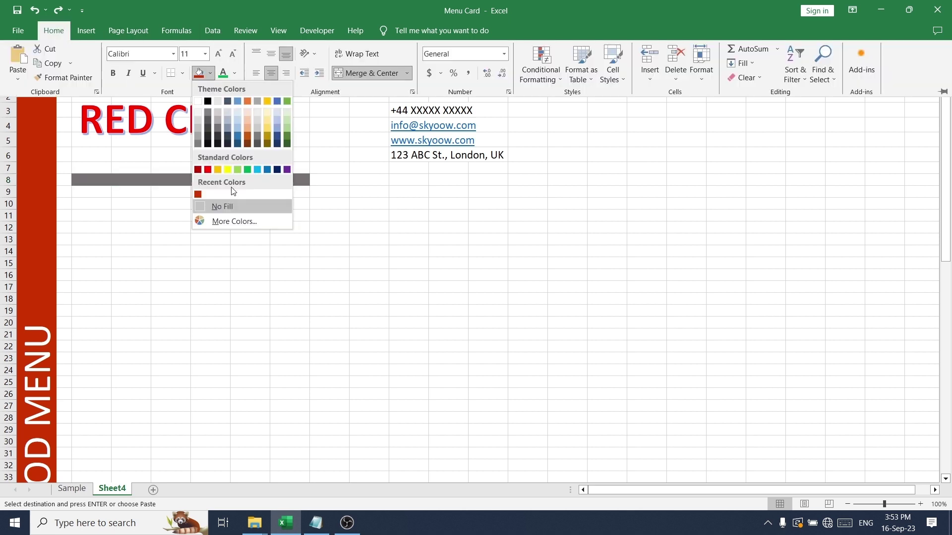
click(247, 170)
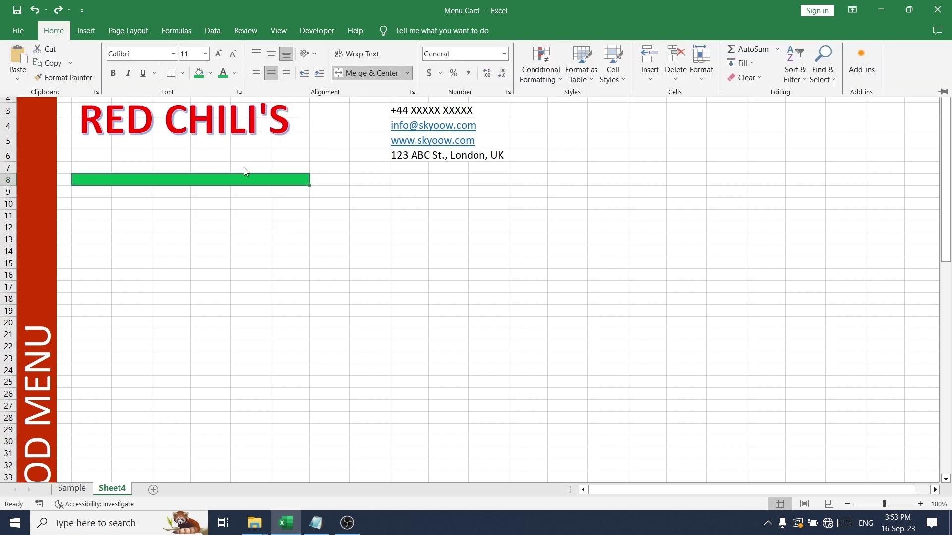
click(236, 74)
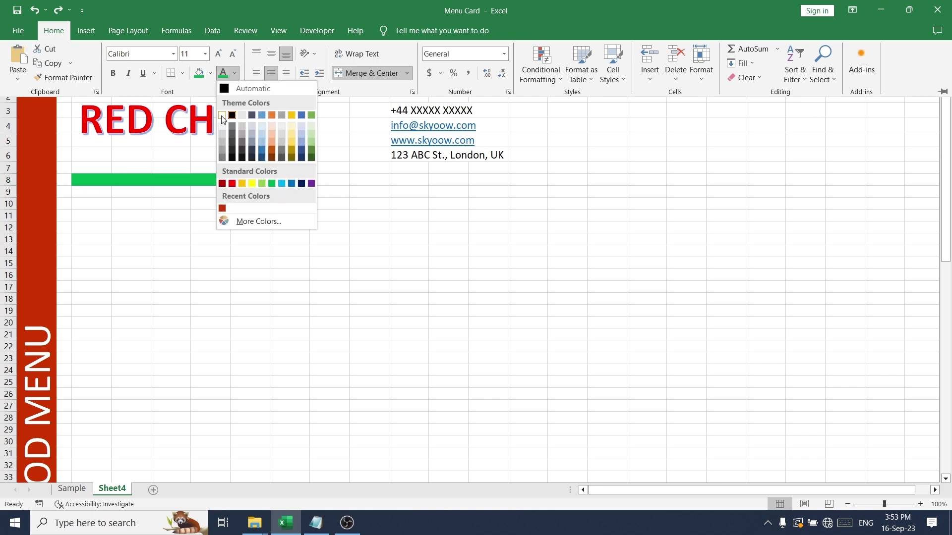
click(223, 115)
key(ctrl+F1)
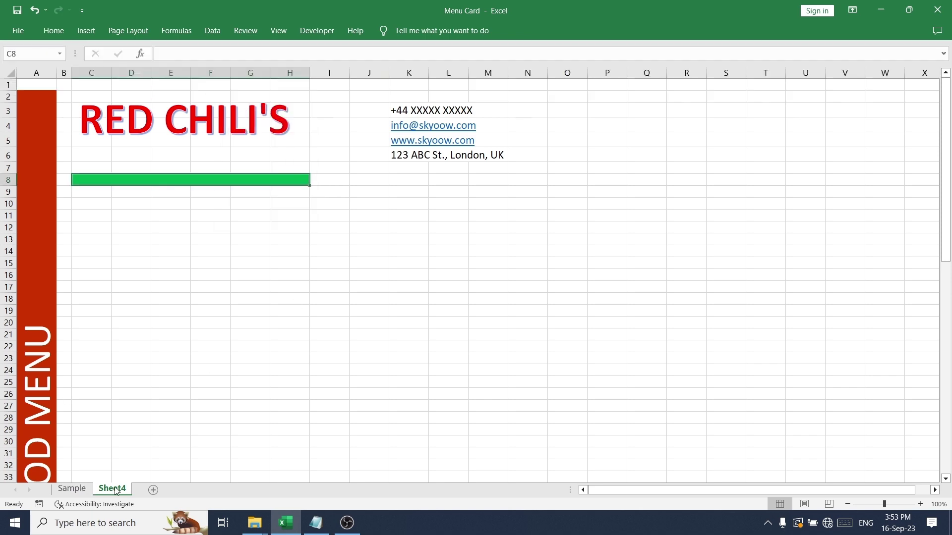
key(ctrl+Page_Up)
click(104, 491)
Copy the green bar and paste a matching one across J8:O8.
key(ctrl+c)
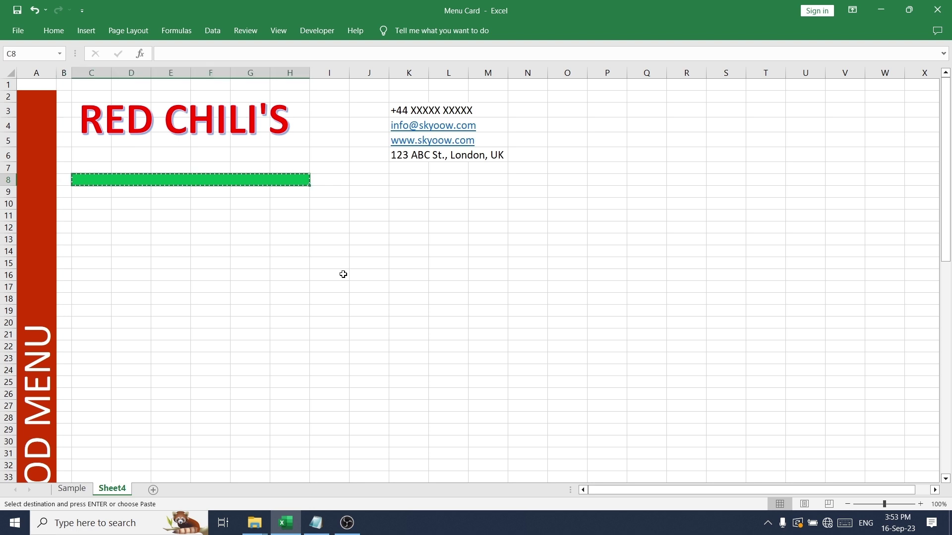
key(Right)
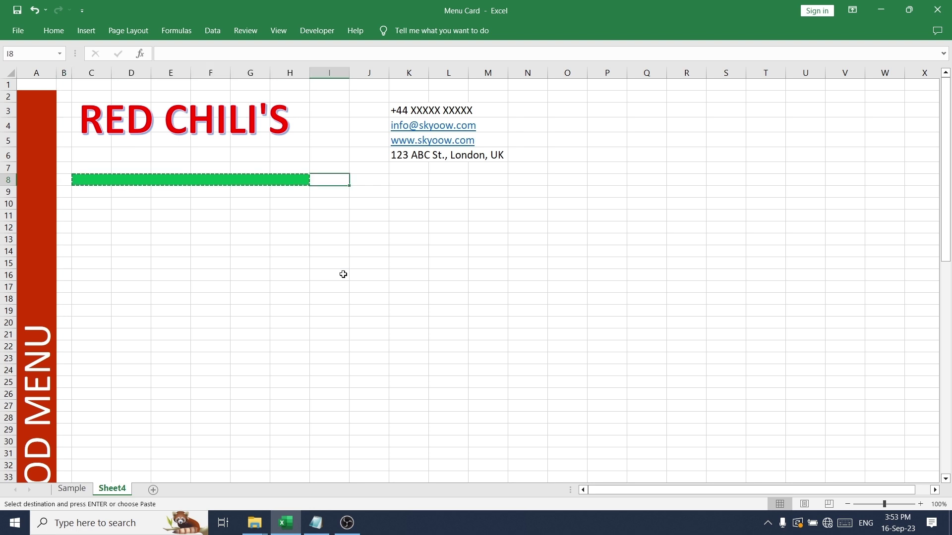
key(Right)
key(Right)
key(Left)
key(ctrl+v)
key(Left)
key(Left)
key(Left)
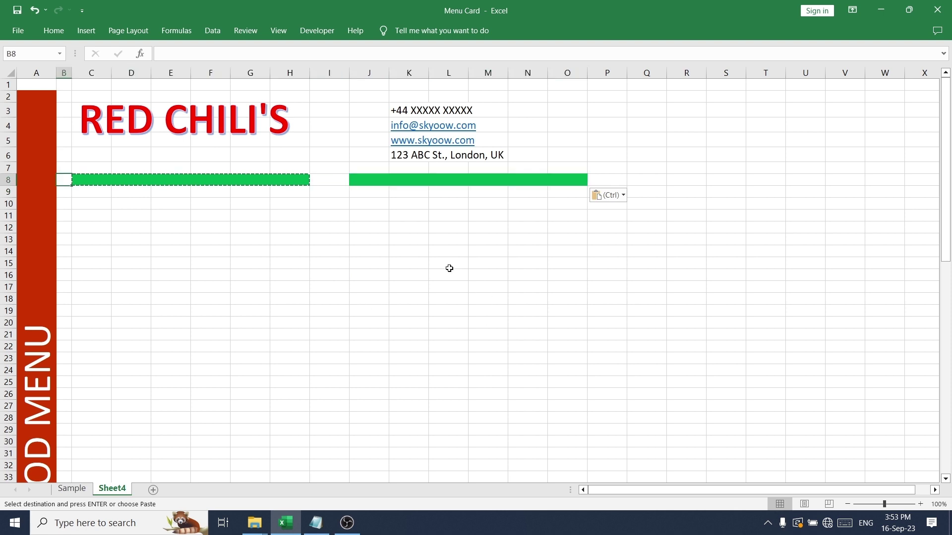
Compare both green bars with the Sample menu card and end copy mode.
click(72, 489)
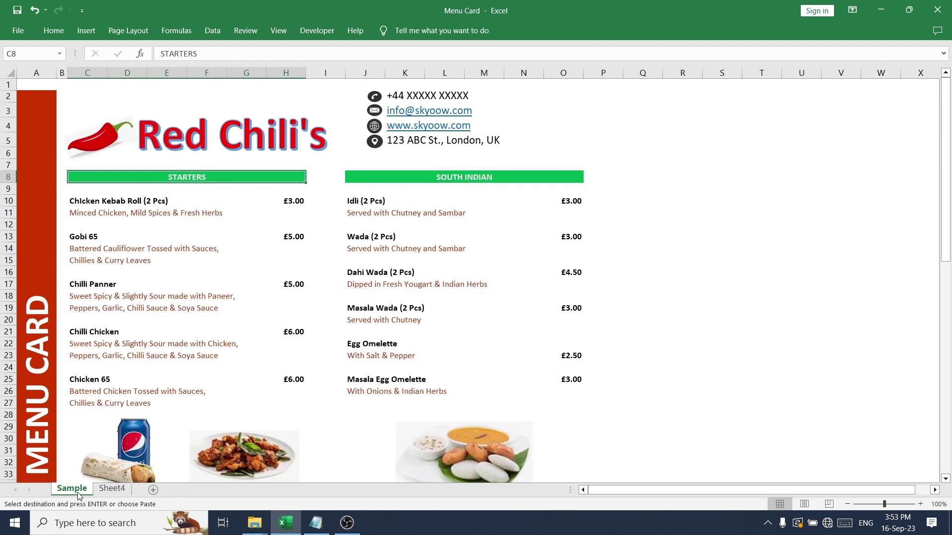
click(112, 489)
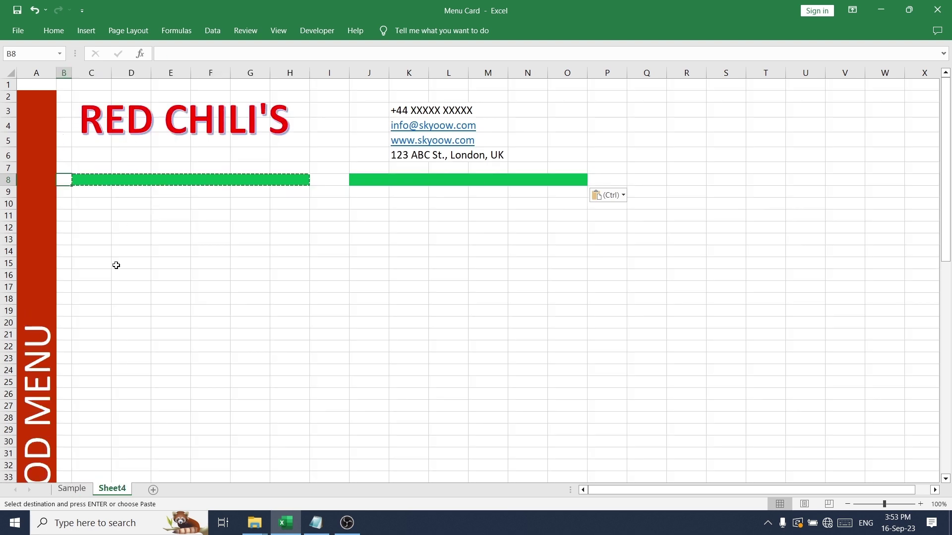
click(136, 176)
key(Escape)
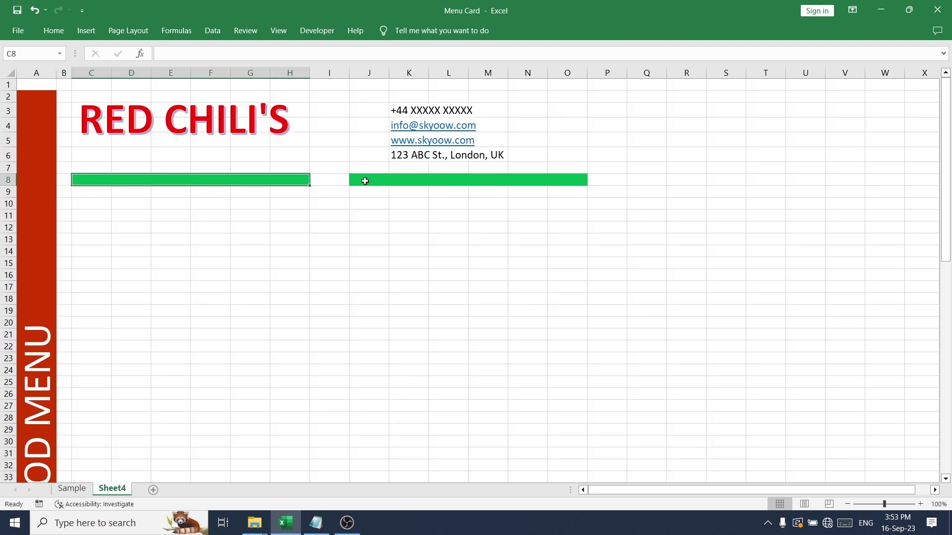
click(365, 179)
click(189, 182)
click(372, 177)
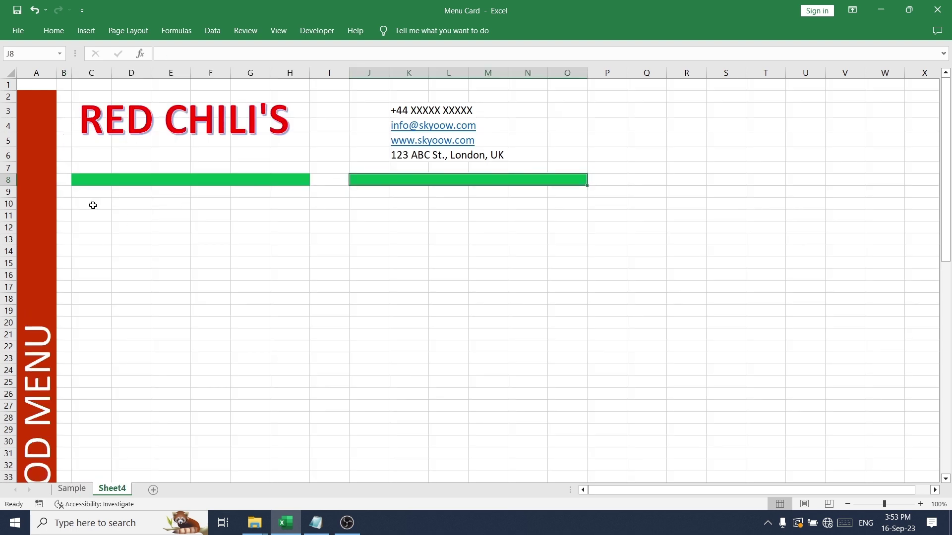
click(92, 205)
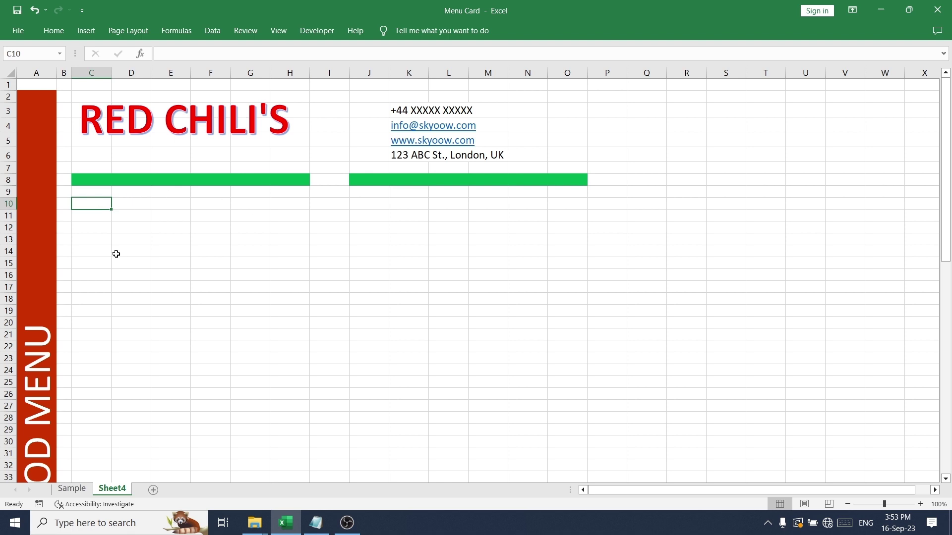
Copy STARTERS from the Notepad menu text into the C8 heading bar.
click(316, 523)
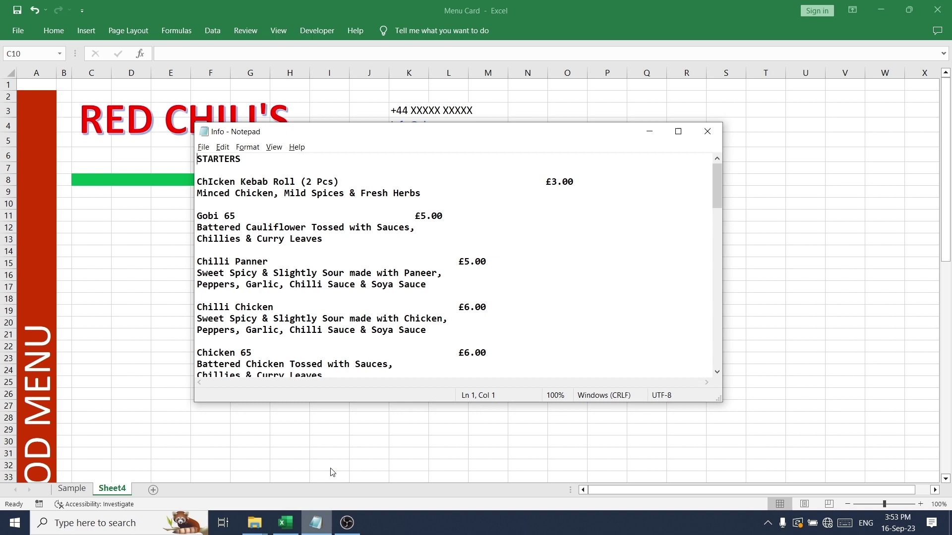
scroll(310, 203, down, 14)
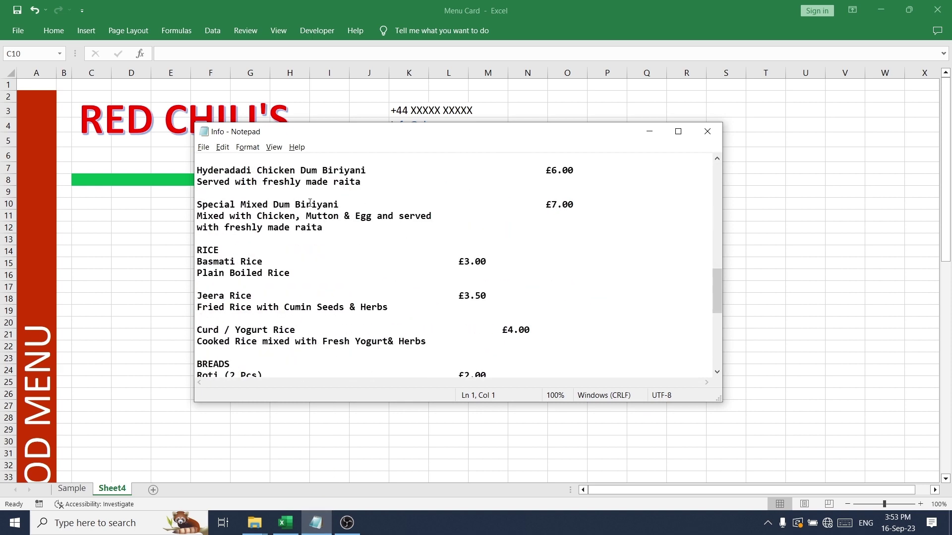
scroll(310, 203, up, 15)
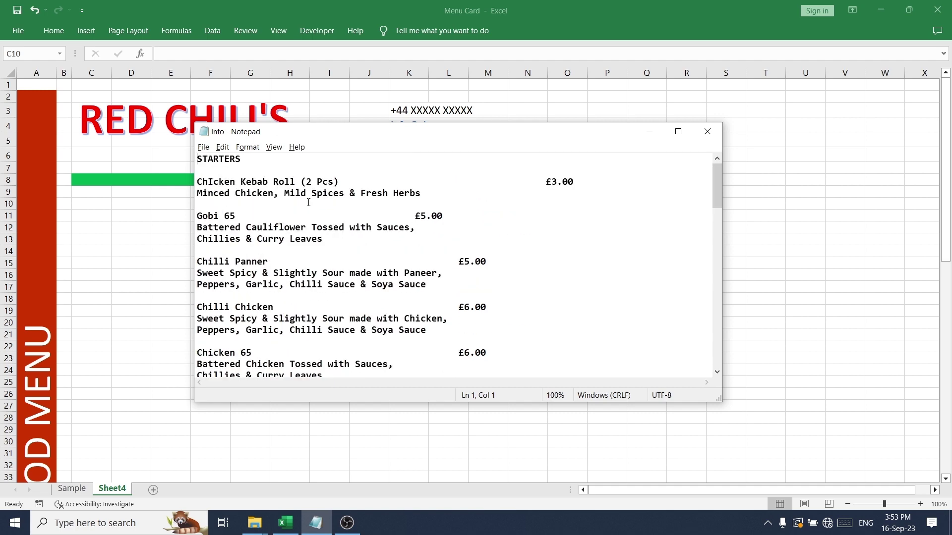
scroll(492, 318, down, 2)
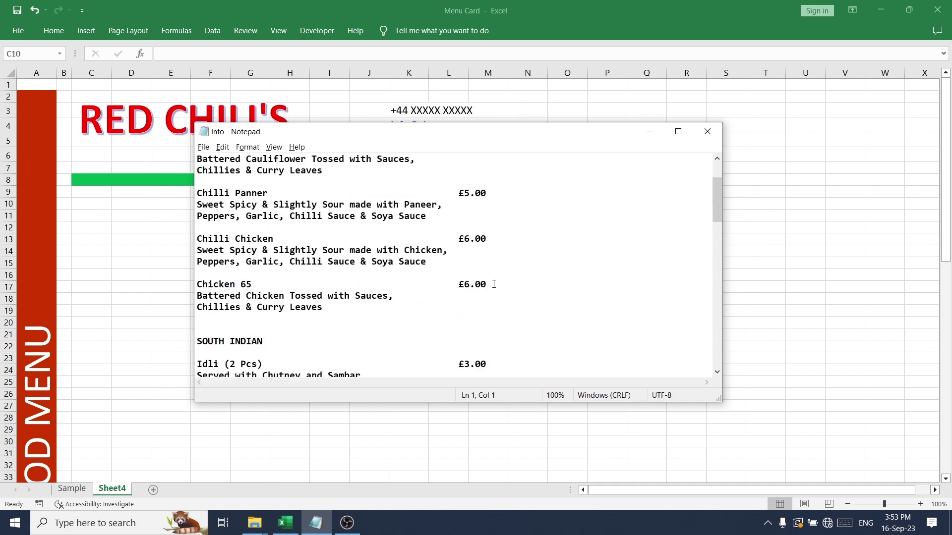
scroll(494, 283, up, 2)
double_click(252, 161)
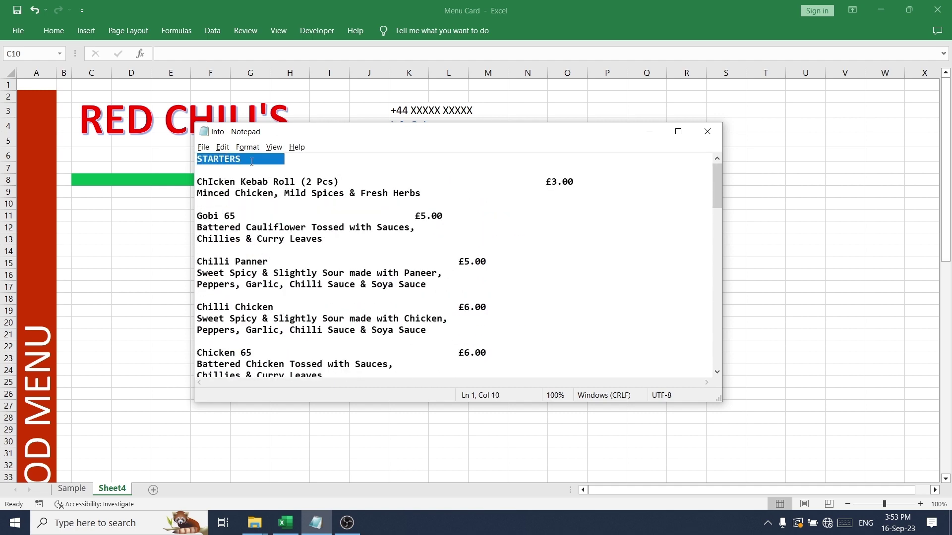
key(alt+Tab)
click(165, 178)
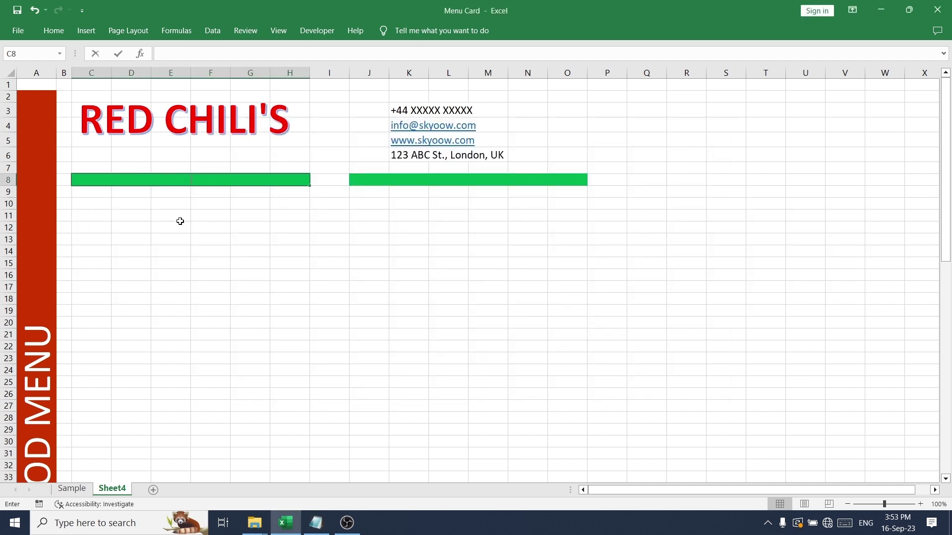
key(ctrl+v)
key(Return)
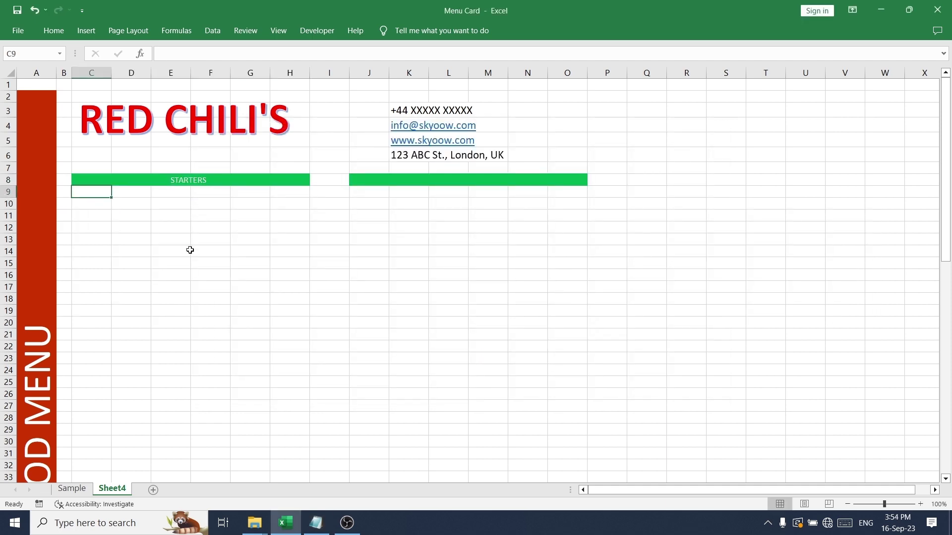
Copy SOUTH INDIAN from Notepad into the J8 banner, then select C10.
click(389, 179)
key(alt+Tab)
scroll(375, 263, down, 6)
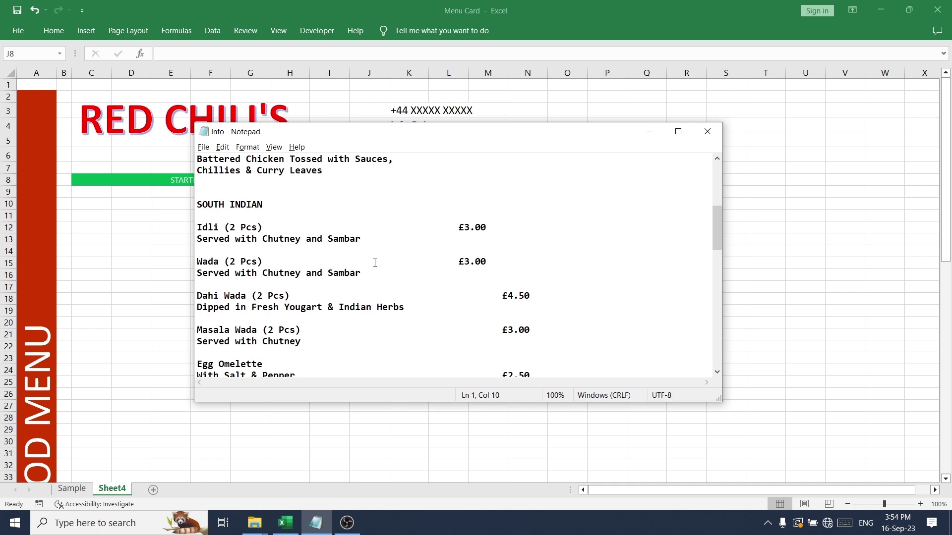
scroll(375, 263, down, 1)
scroll(278, 231, up, 1)
click(285, 209)
key(shift+Home)
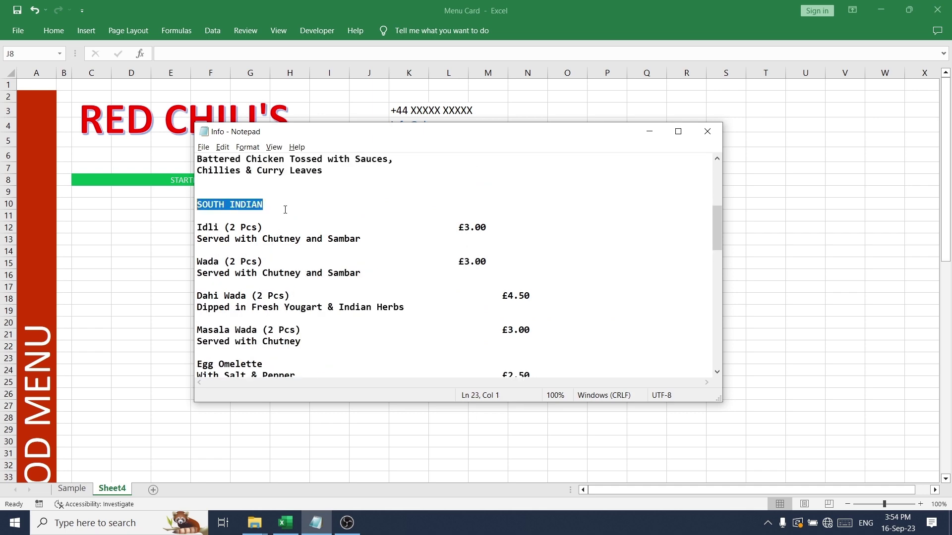
key(ctrl+c)
key(alt+Tab)
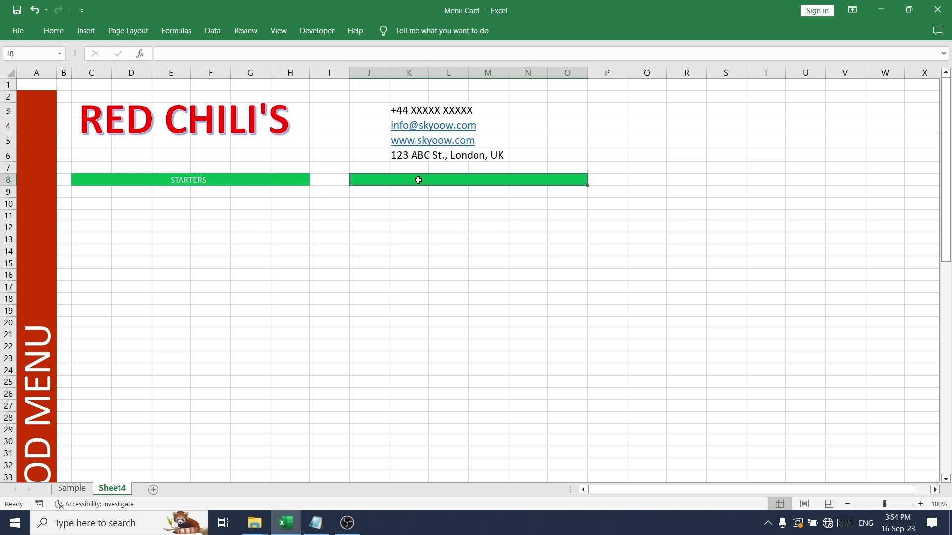
key(ctrl+v)
key(Return)
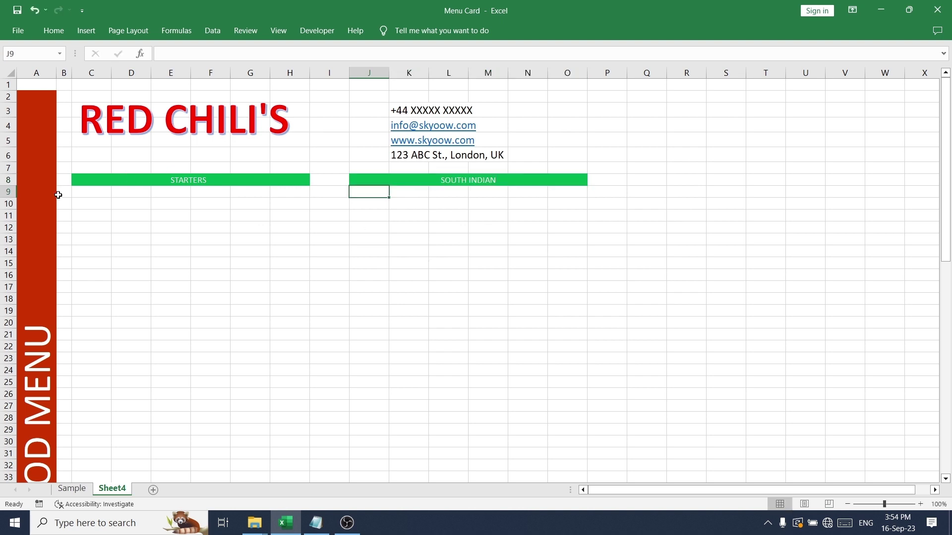
click(81, 204)
key(alt+Tab)
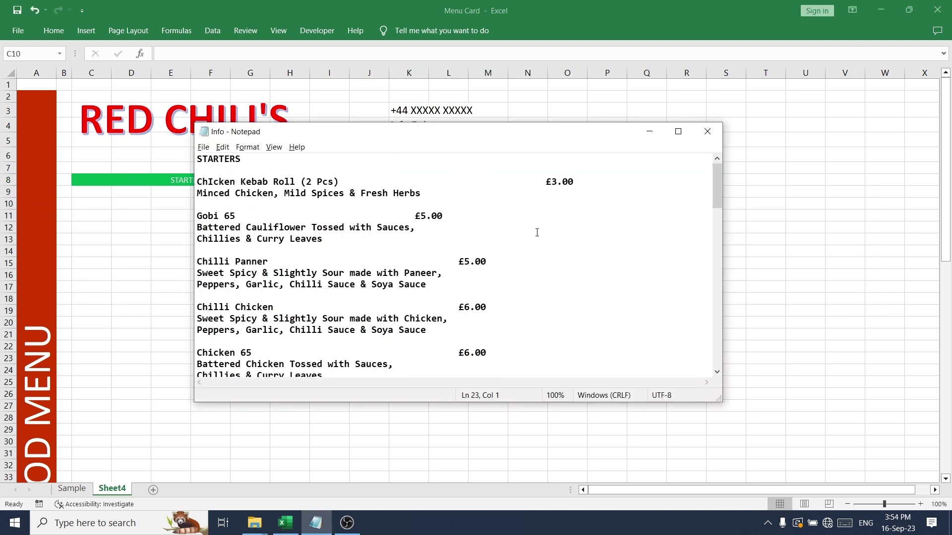
Paste the five starters through Chillies & Curry Leaves, with descriptions and prices, at C10.
click(200, 180)
scroll(395, 206, down, 7)
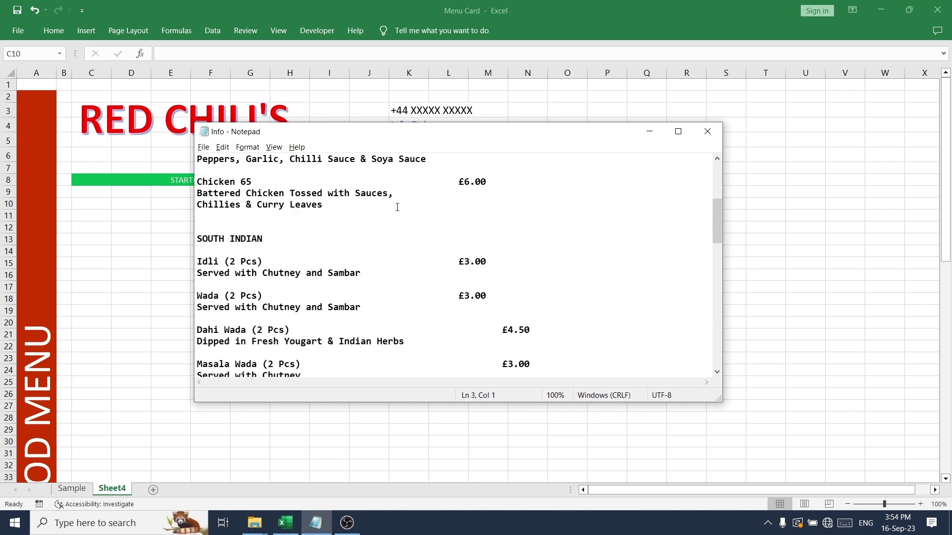
scroll(397, 208, up, 1)
shift+click(406, 176)
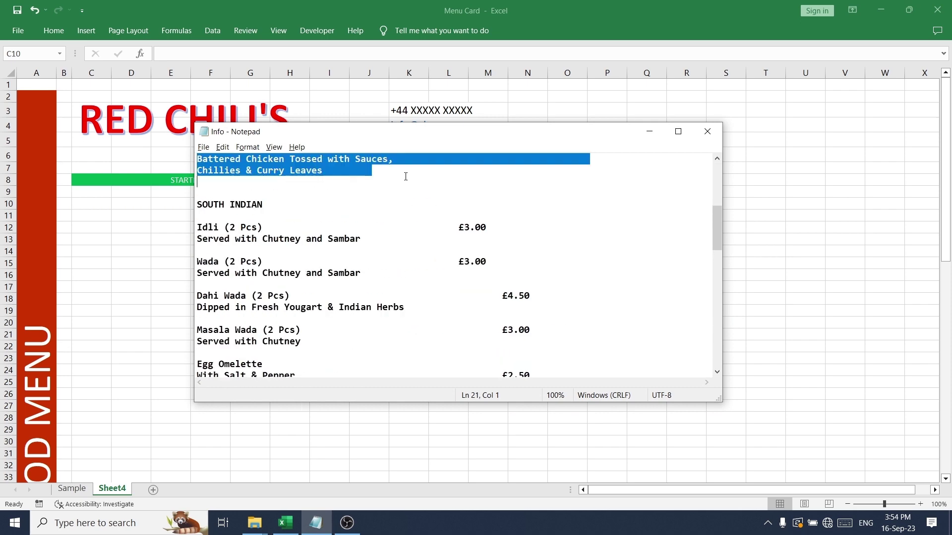
key(ctrl+c)
key(alt+Tab)
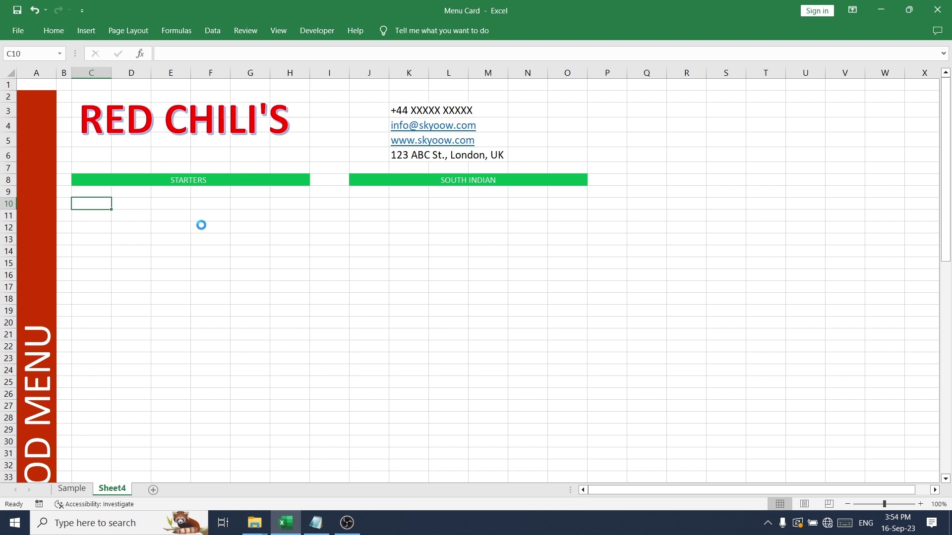
key(ctrl+v)
click(79, 204)
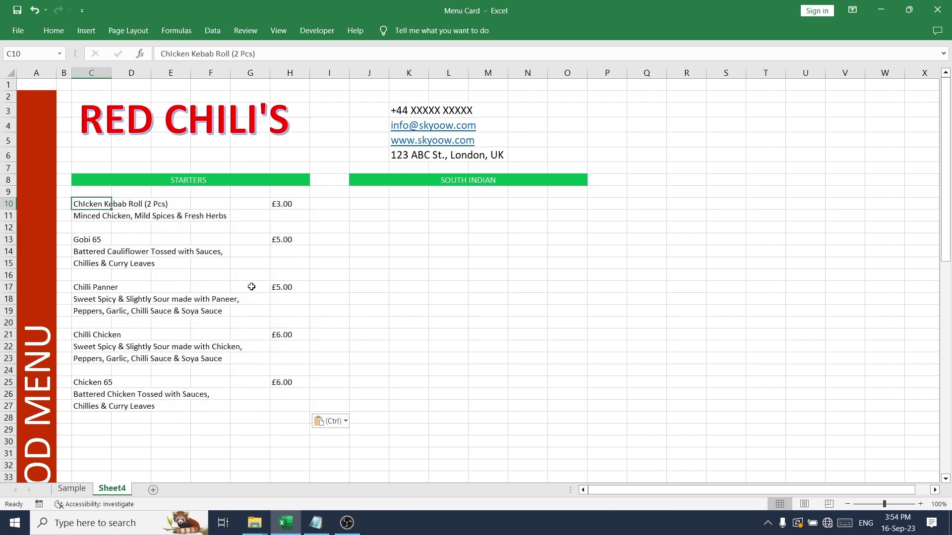
scroll(195, 371, down, 3)
click(91, 323)
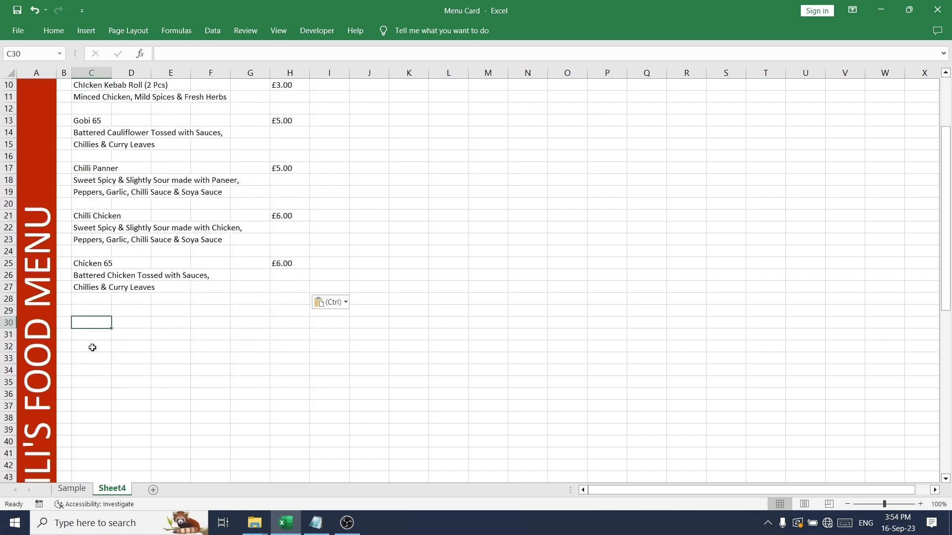
Check the BIRIYANI banner on the Sample sheet, then move to row 36 on Sheet4.
click(72, 488)
scroll(164, 340, down, 6)
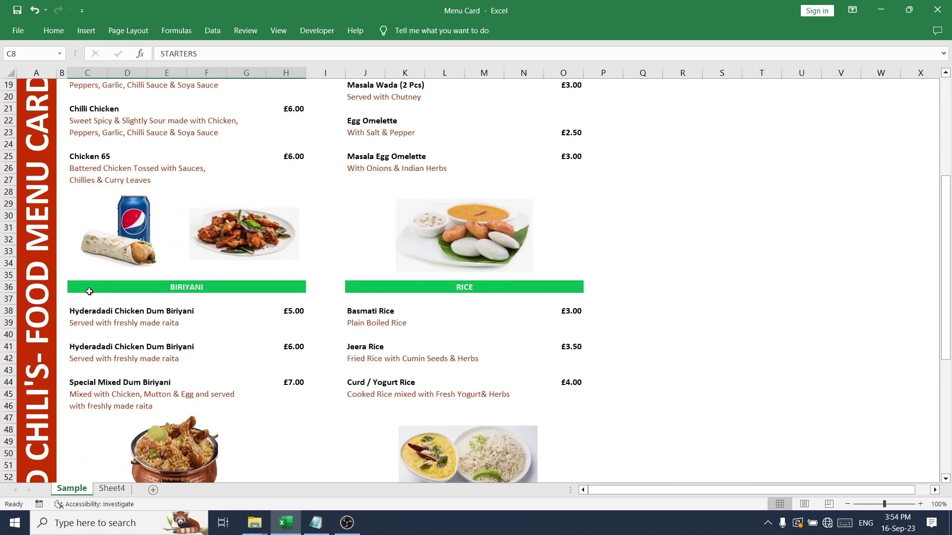
click(89, 292)
key(ctrl+v)
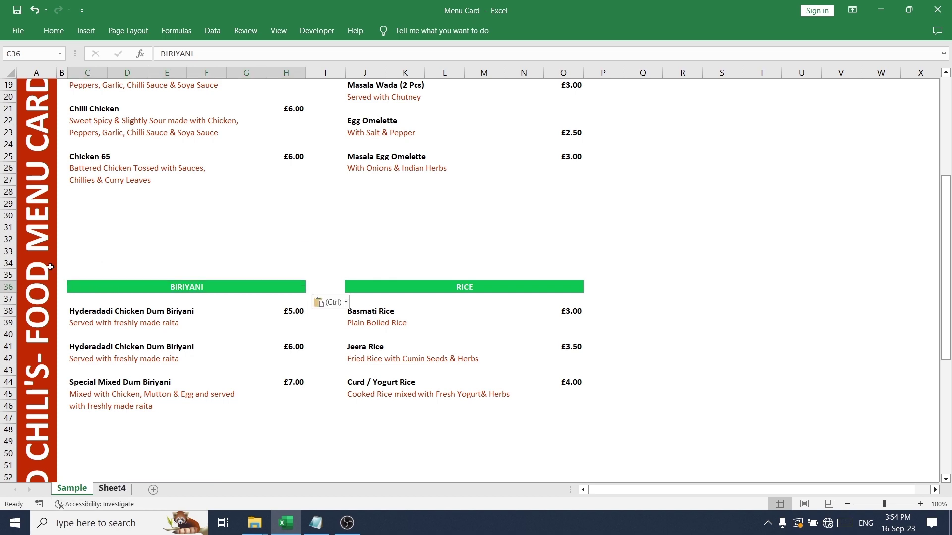
key(ctrl+Page_Down)
key(Down)
key(Down)
key(Down)
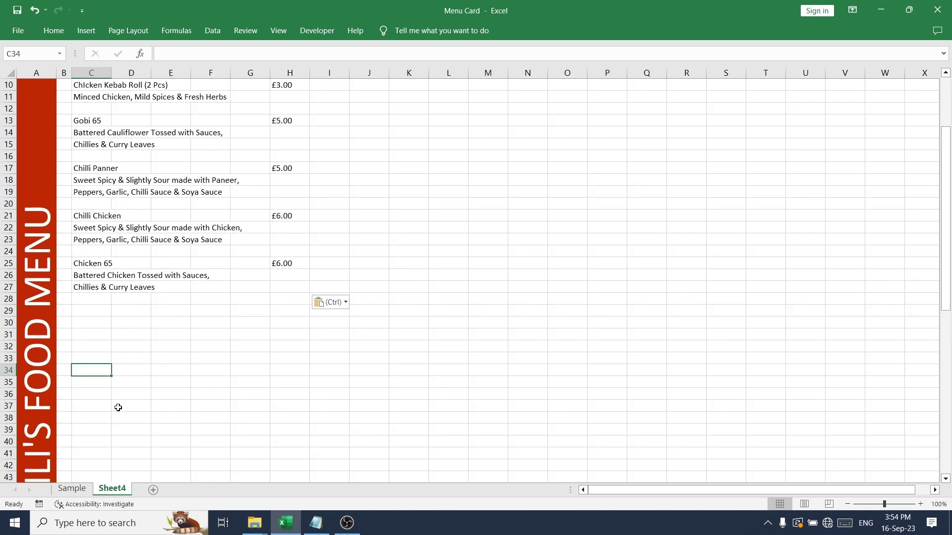
key(shift+Right)
key(shift+Right)
key(shift+Right)
key(shift+Right)
key(shift+Right)
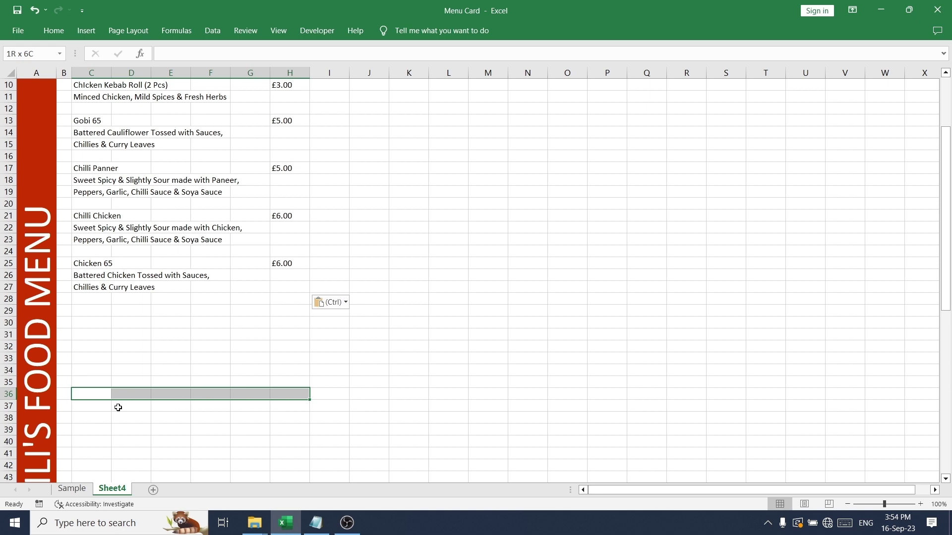
scroll(263, 334, up, 3)
scroll(262, 334, down, 4)
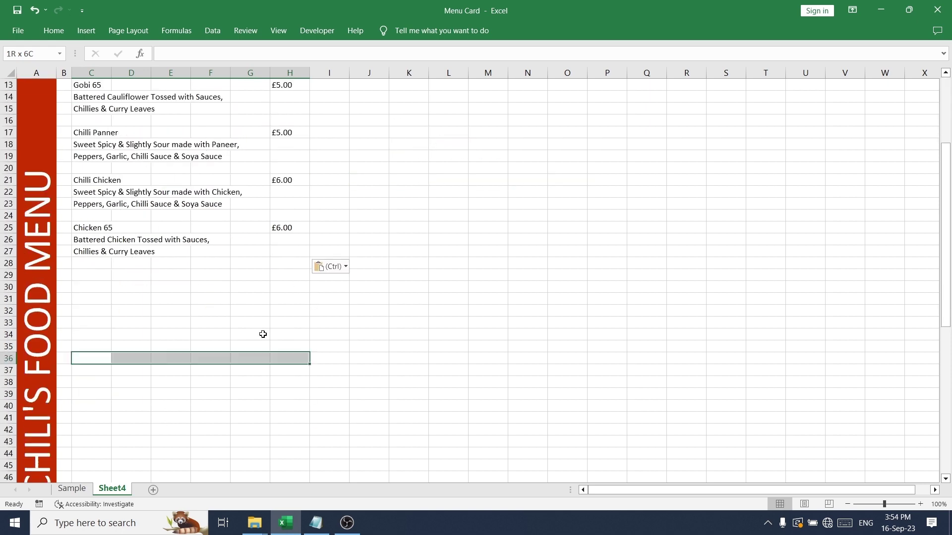
scroll(230, 287, up, 4)
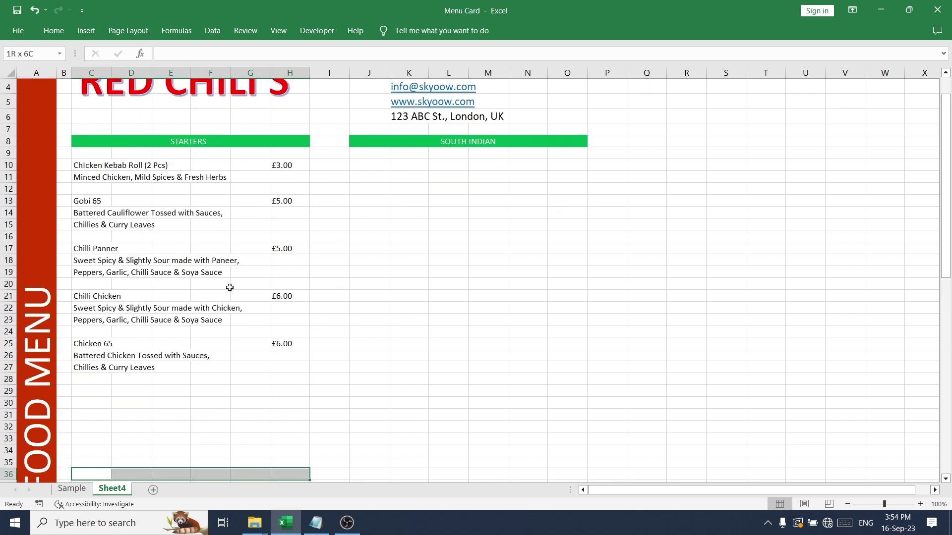
Copy the STARTERS banner from C8 into C36 and J36.
click(144, 180)
key(ctrl+c)
scroll(221, 336, down, 5)
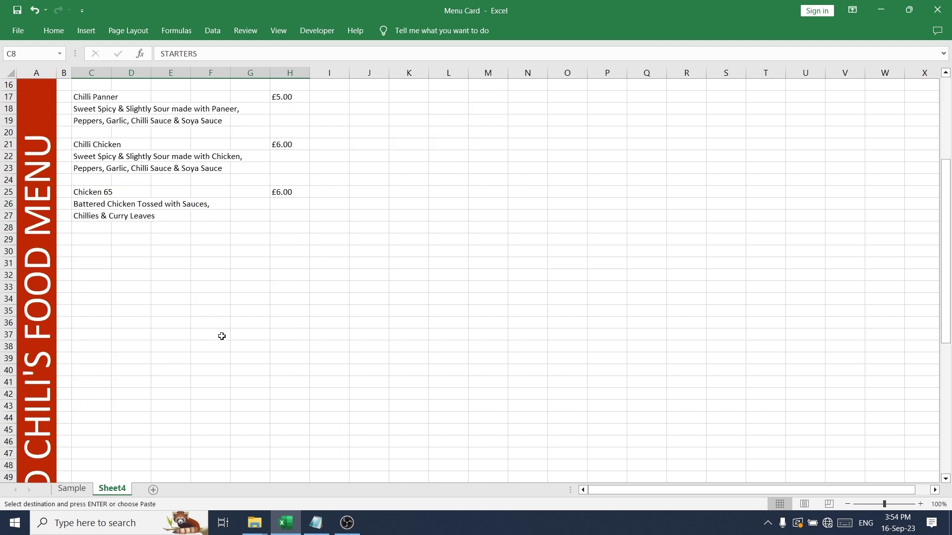
click(94, 322)
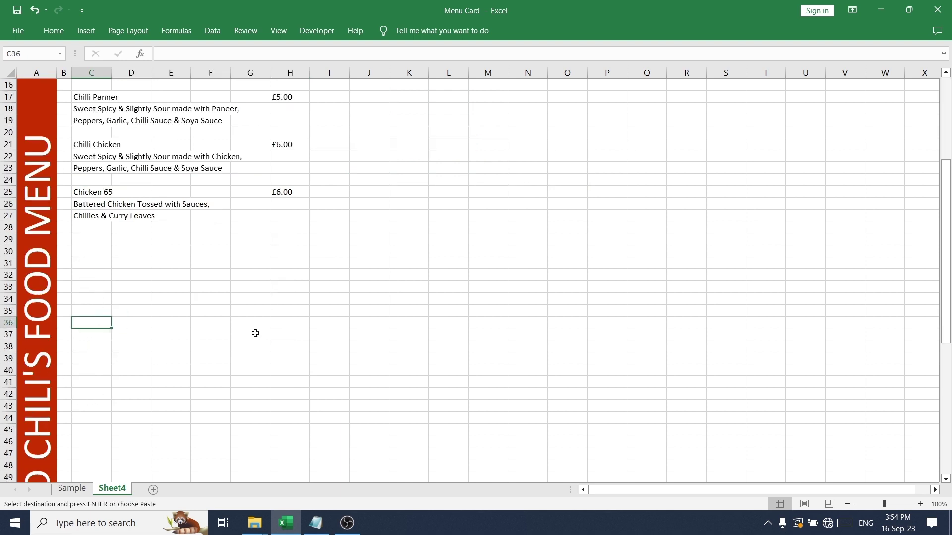
key(ctrl+v)
key(Return)
key(ctrl+c)
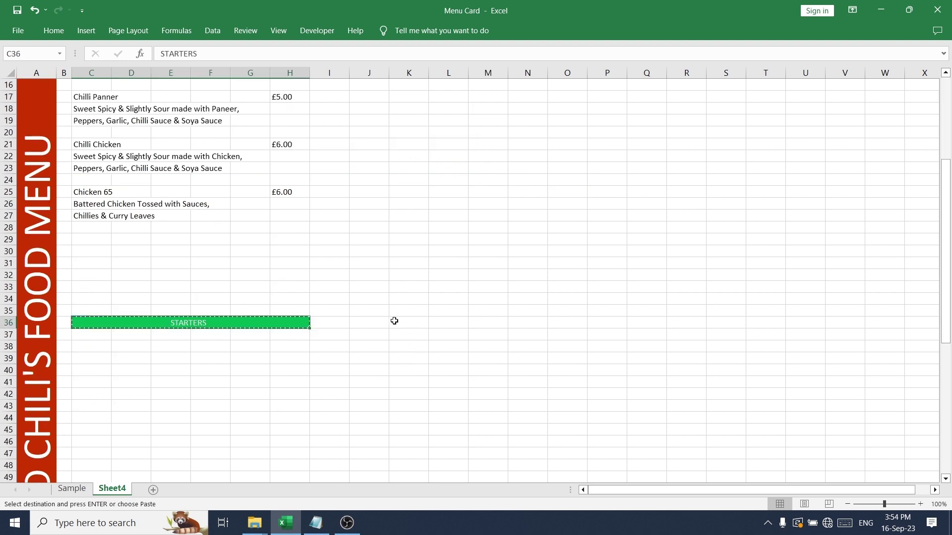
click(366, 323)
key(ctrl+v)
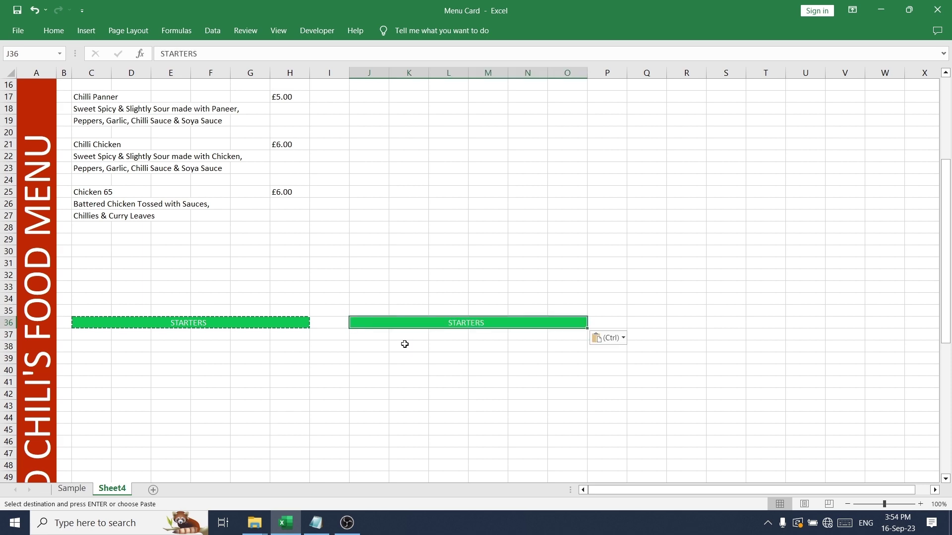
Compare with the Sample layout, then paste the banner into C55 and J55.
scroll(404, 344, down, 2)
click(74, 490)
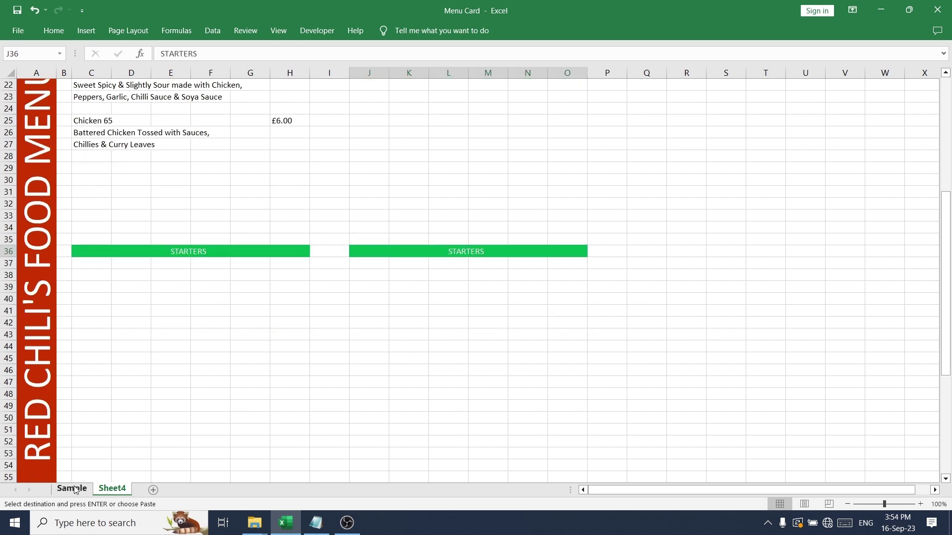
click(75, 489)
scroll(170, 332, down, 6)
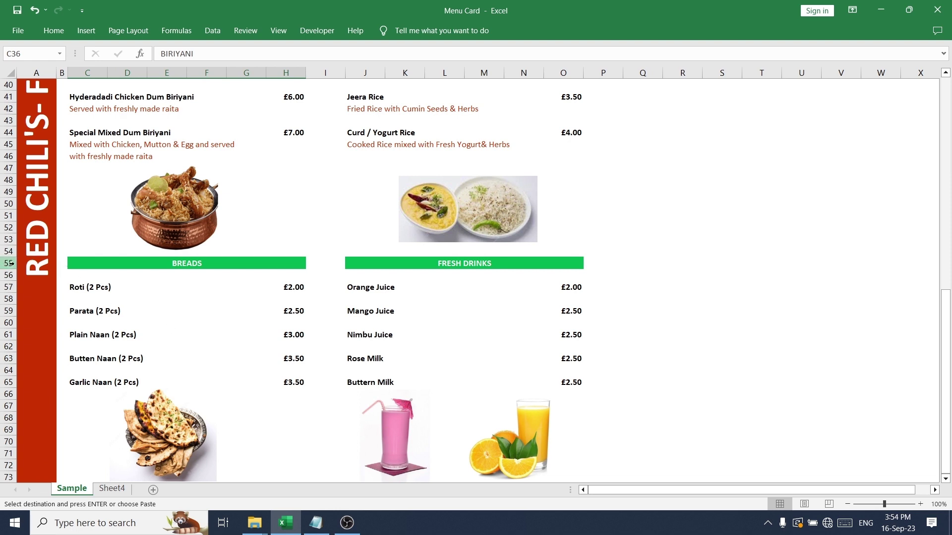
click(113, 490)
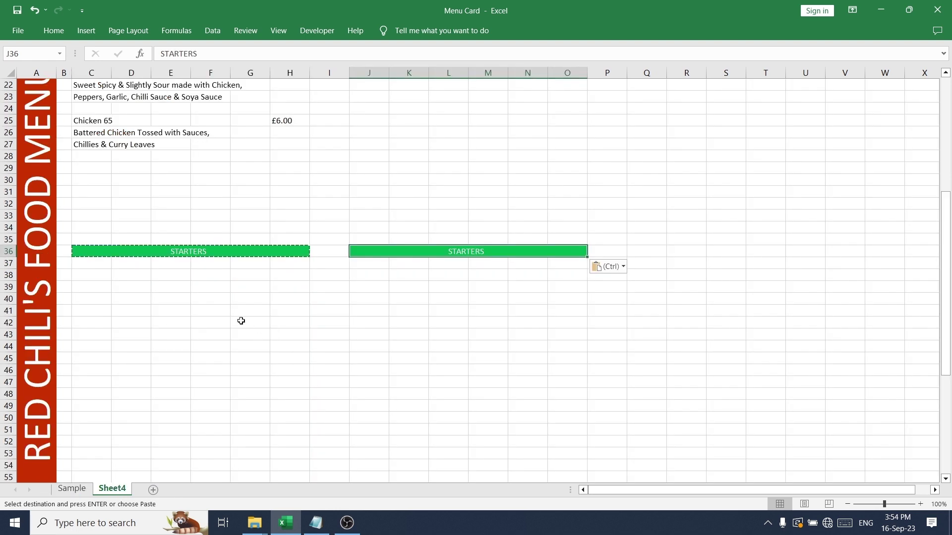
key(ctrl+c)
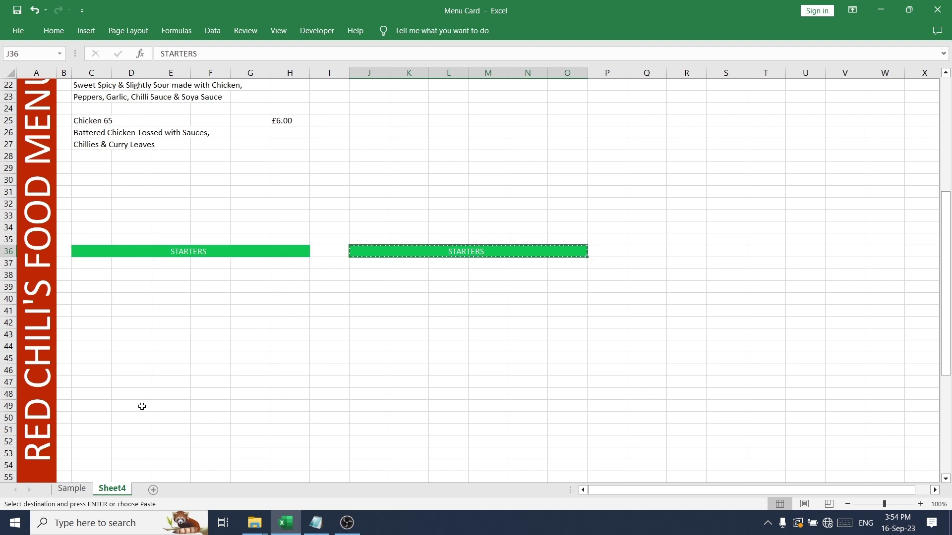
scroll(142, 406, down, 3)
click(102, 367)
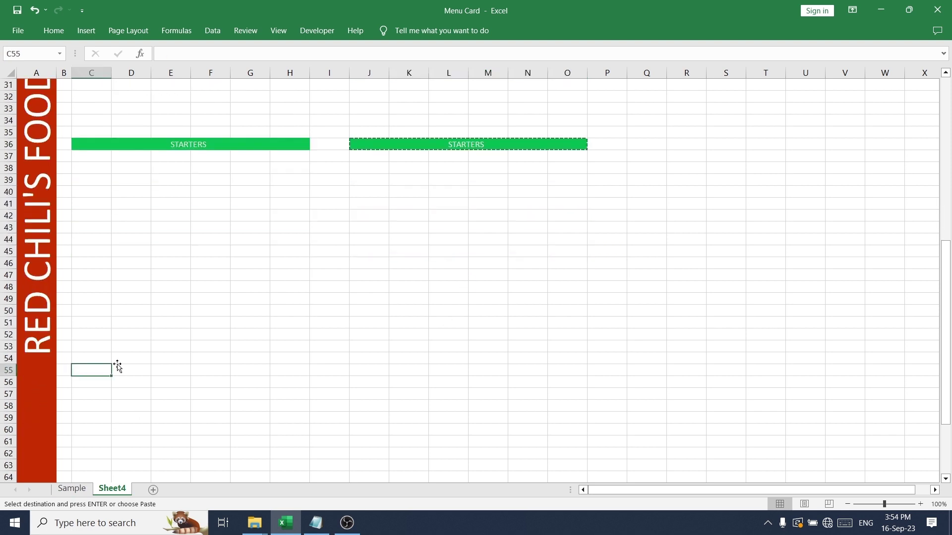
key(ctrl+v)
click(379, 372)
key(ctrl+v)
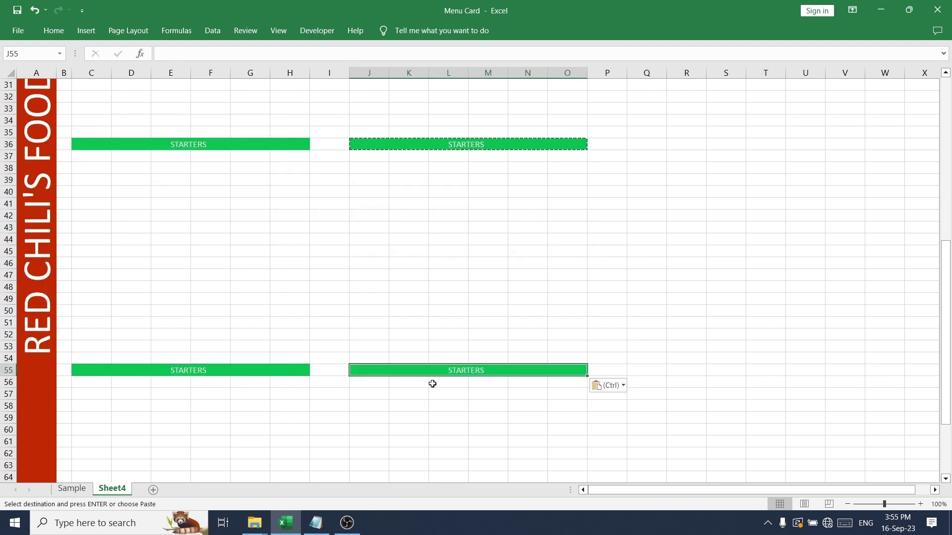
scroll(357, 394, up, 10)
Select the South Indian dish lines from Idli to Masala Egg Omelette in Notepad.
scroll(254, 365, down, 2)
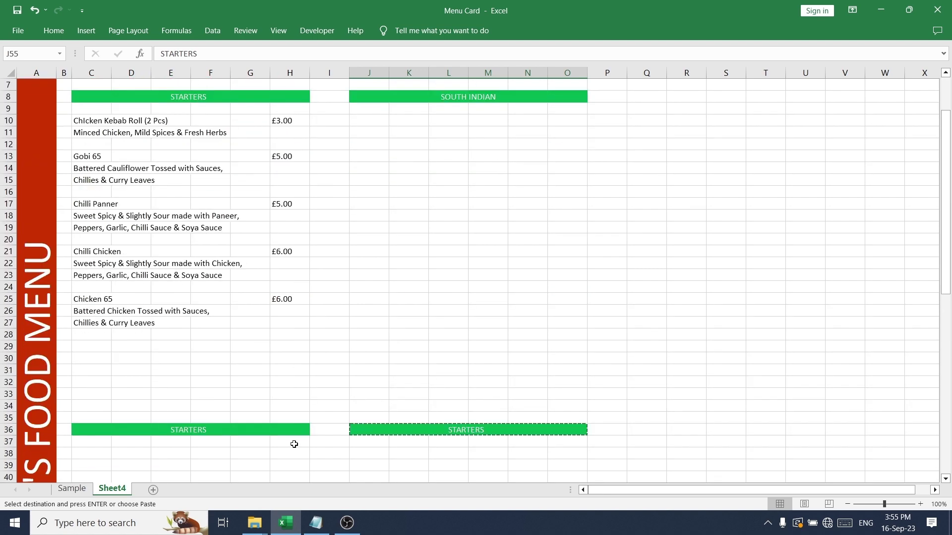
scroll(293, 444, up, 2)
click(316, 523)
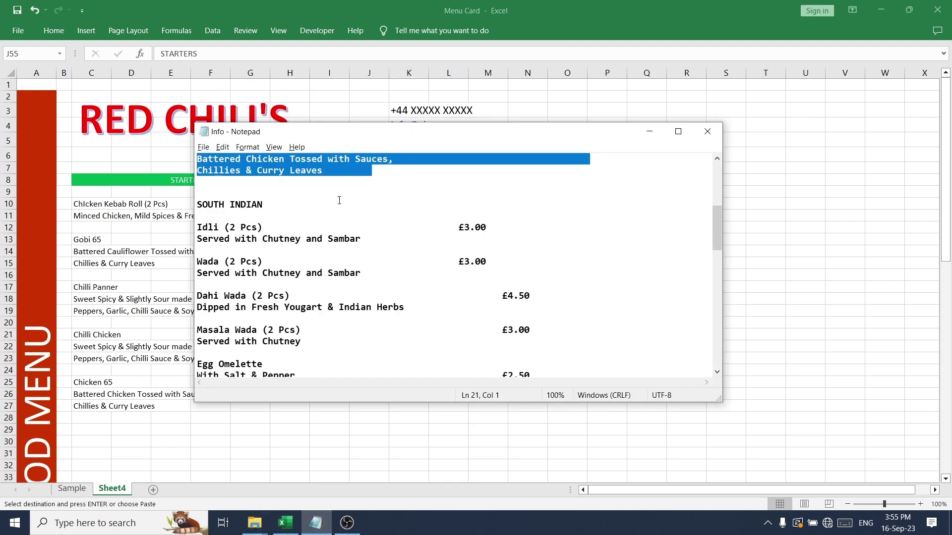
click(525, 216)
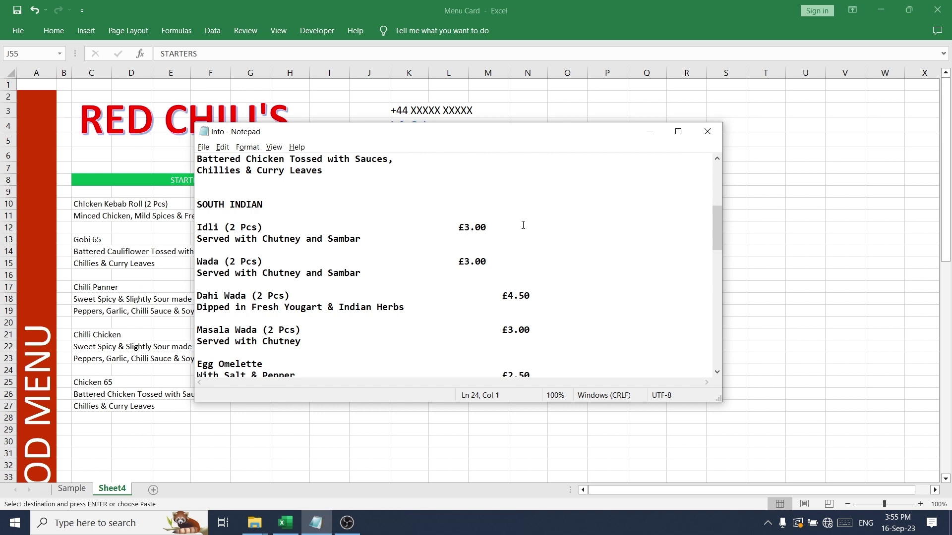
key(shift+Home)
key(ctrl+c)
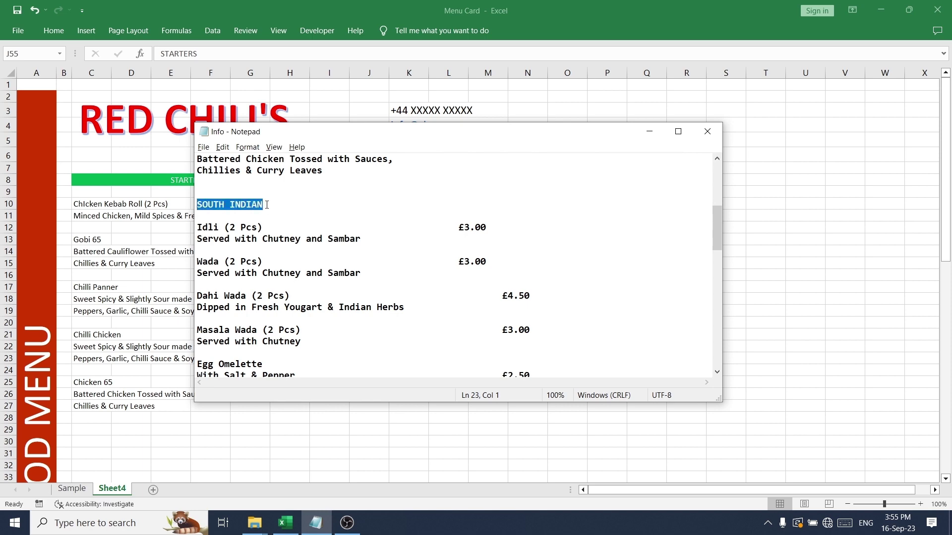
key(alt+Tab)
key(alt+Tab)
click(289, 226)
key(shift+Down)
key(shift+Down)
key(shift+Down)
key(shift+Down)
key(shift+Down)
key(shift+Down)
key(shift+Down)
key(shift+Down)
key(shift+Down)
key(shift+Down)
key(shift+Down)
key(shift+Down)
key(shift+Down)
key(shift+Down)
key(shift+Down)
key(shift+Down)
key(shift+Down)
key(shift+Down)
key(shift+Down)
key(shift+Down)
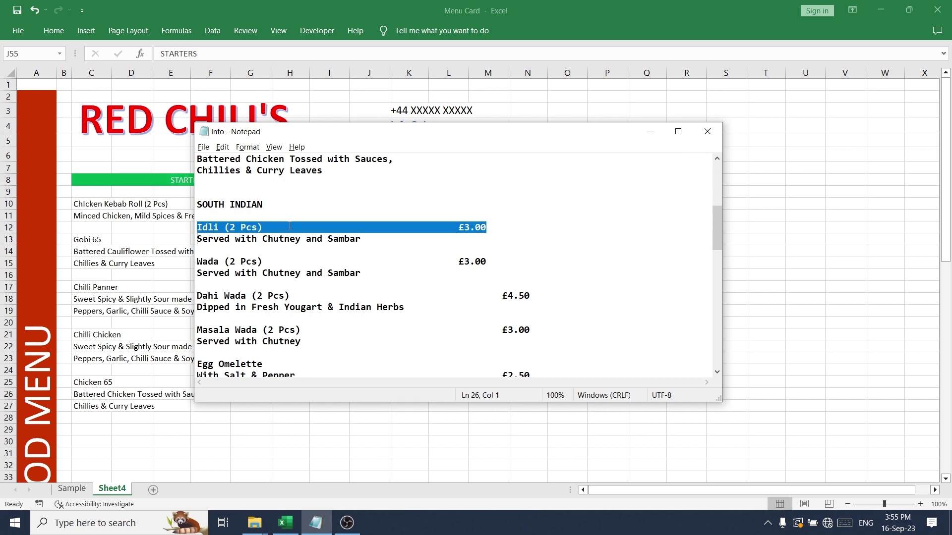
key(shift+Up)
key(shift+Up)
key(shift+Up)
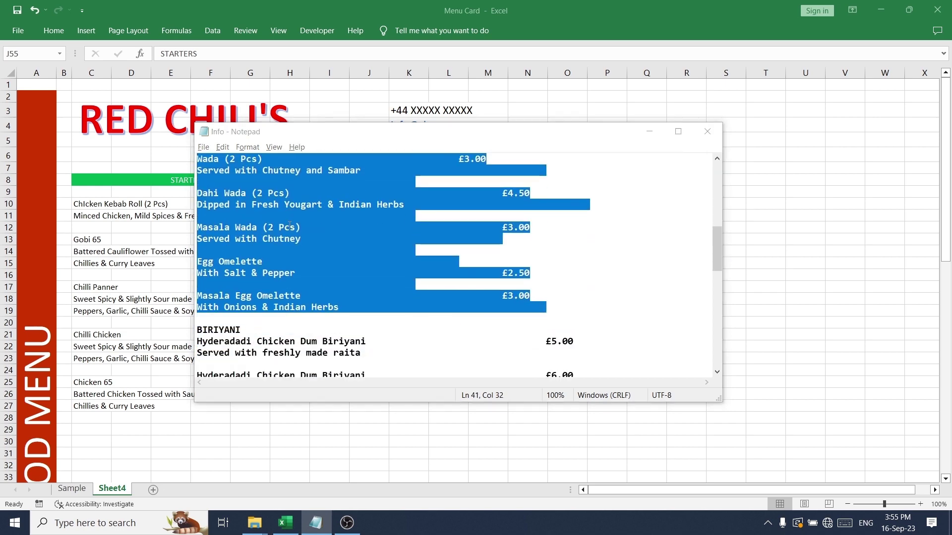
Paste the South Indian dishes and prices starting at J10.
key(alt+Tab)
click(373, 205)
key(ctrl+v)
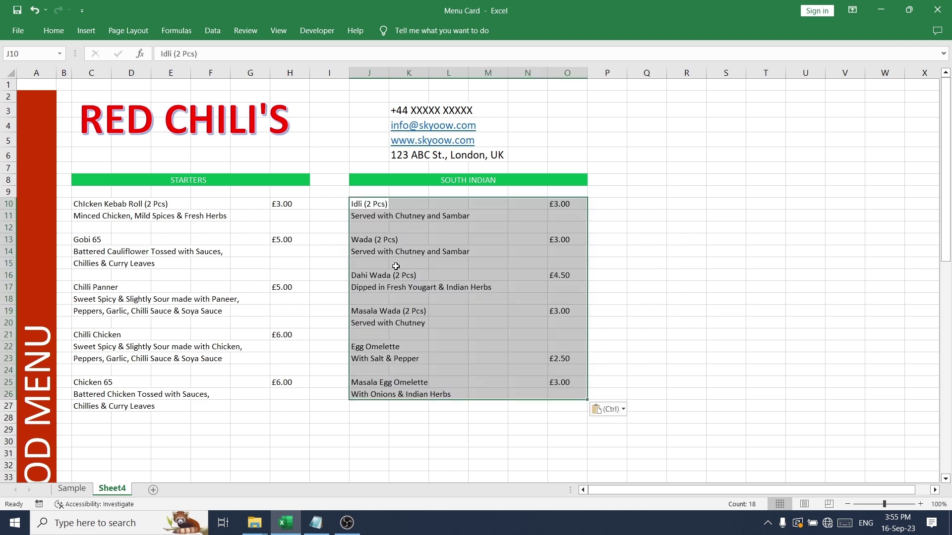
scroll(104, 327, down, 5)
scroll(99, 317, down, 2)
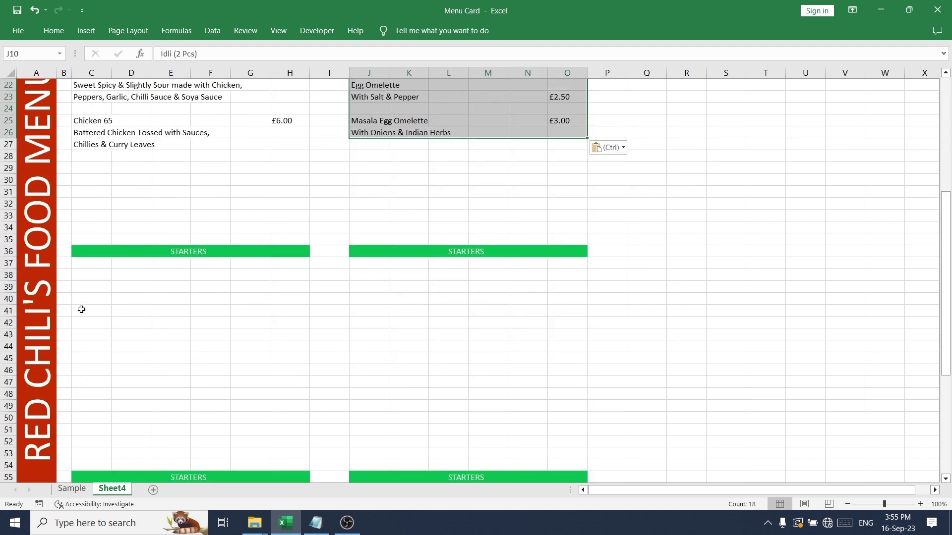
click(85, 287)
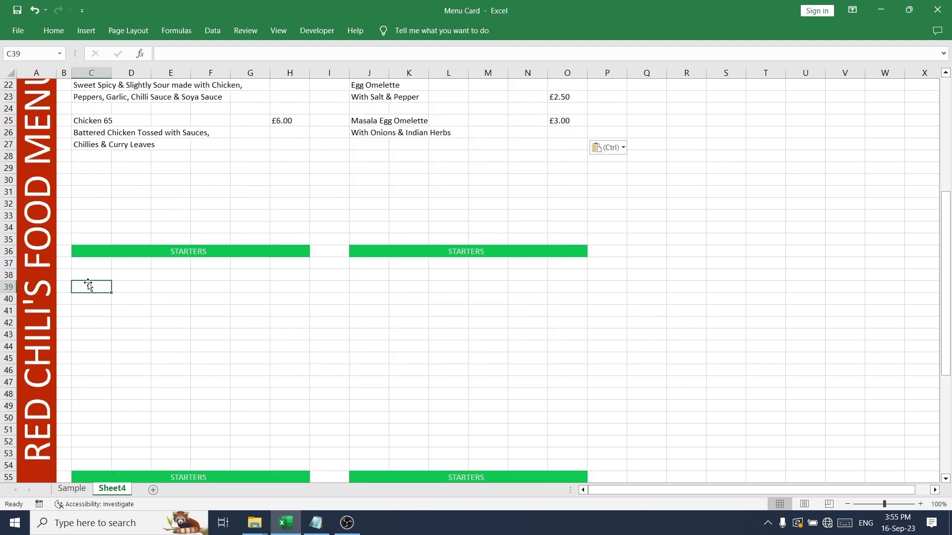
Retitle the row 36 heading from STARTERS to BIRIYANI using text copied from Notepad.
click(184, 252)
key(alt+Tab)
scroll(281, 248, down, 4)
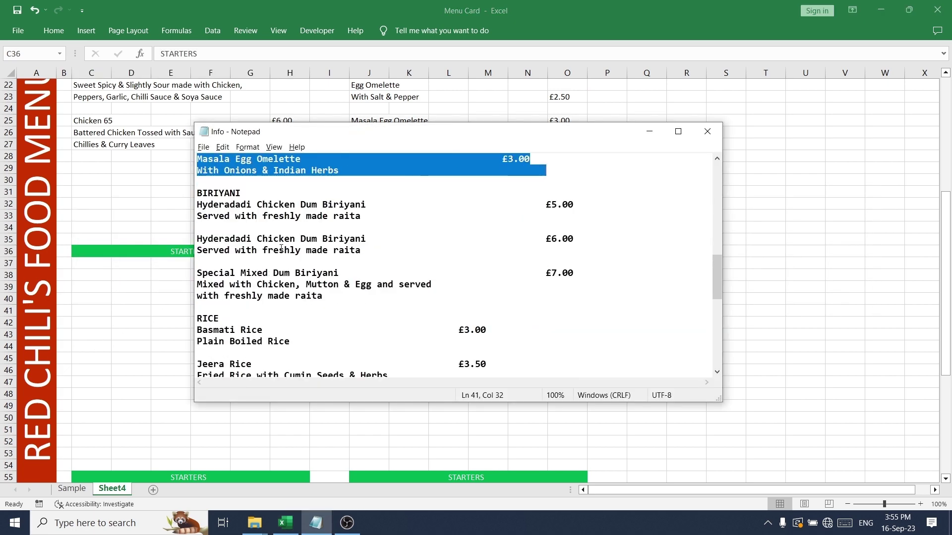
click(245, 186)
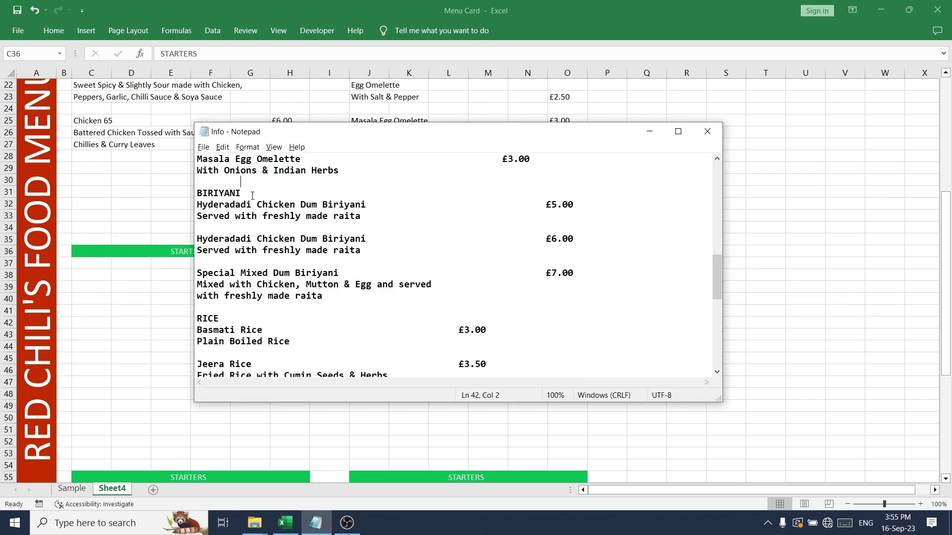
key(shift+Home)
click(360, 4)
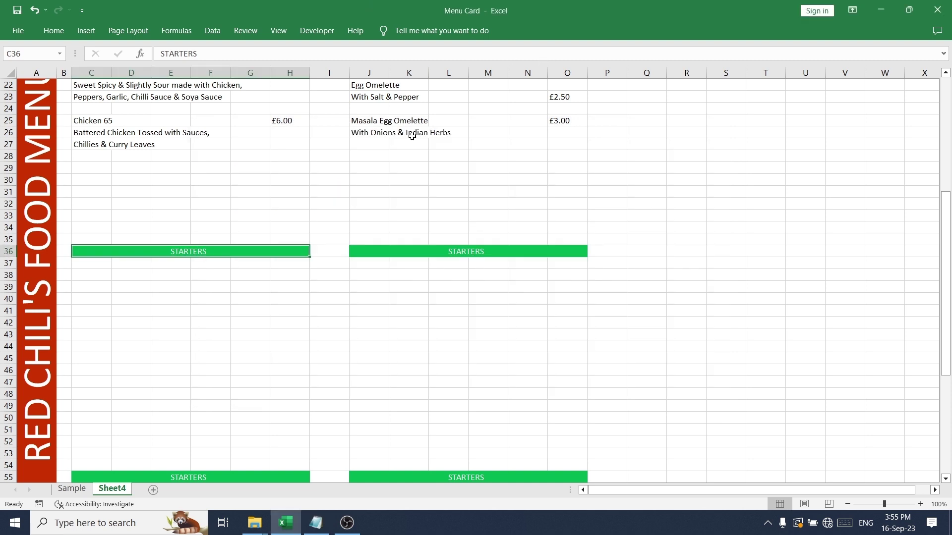
key(ctrl+v)
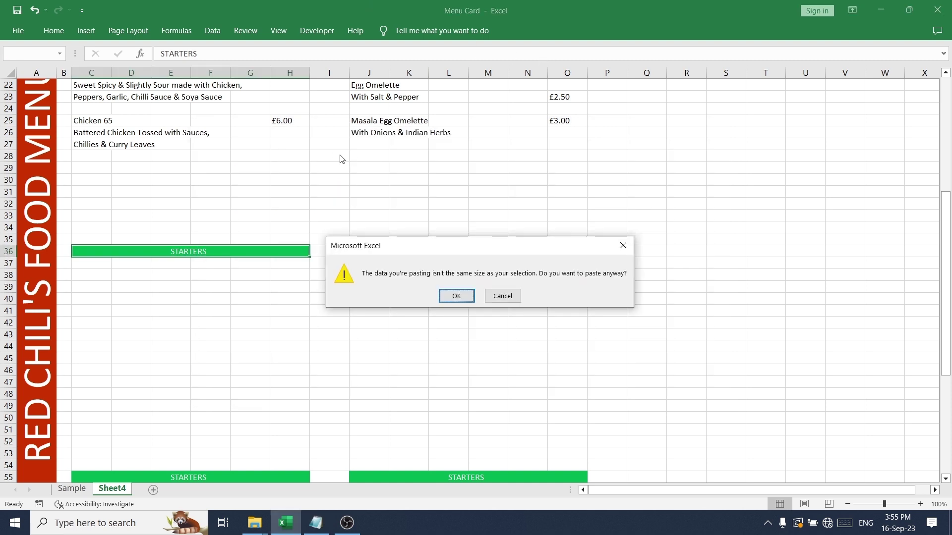
click(623, 245)
double_click(178, 54)
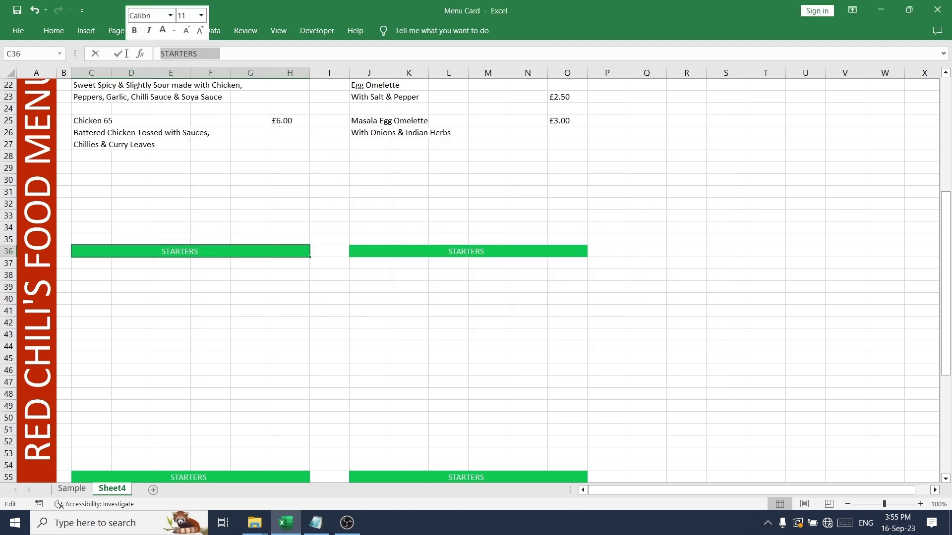
key(ctrl+v)
key(Return)
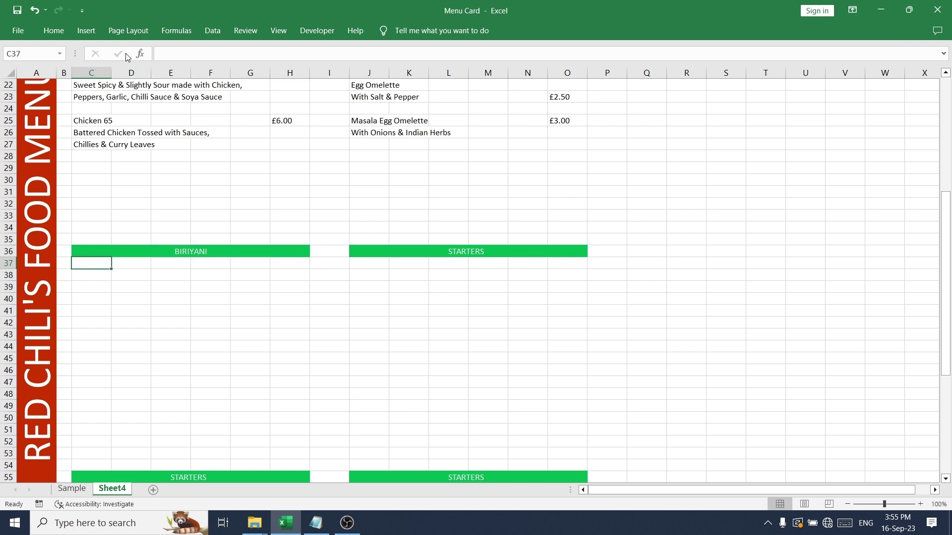
key(Up)
Copy the three biryani dishes with prices from Notepad and paste them at C38.
key(alt+Tab)
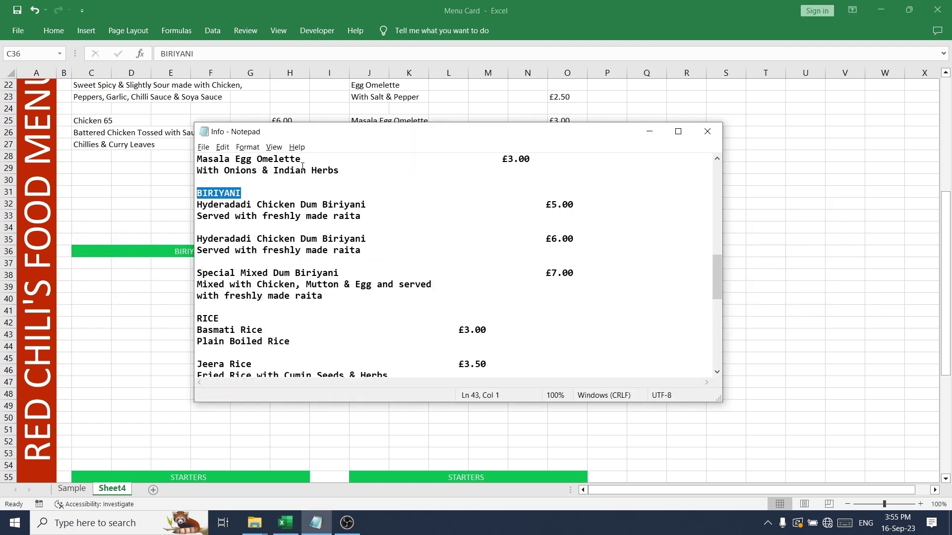
click(290, 204)
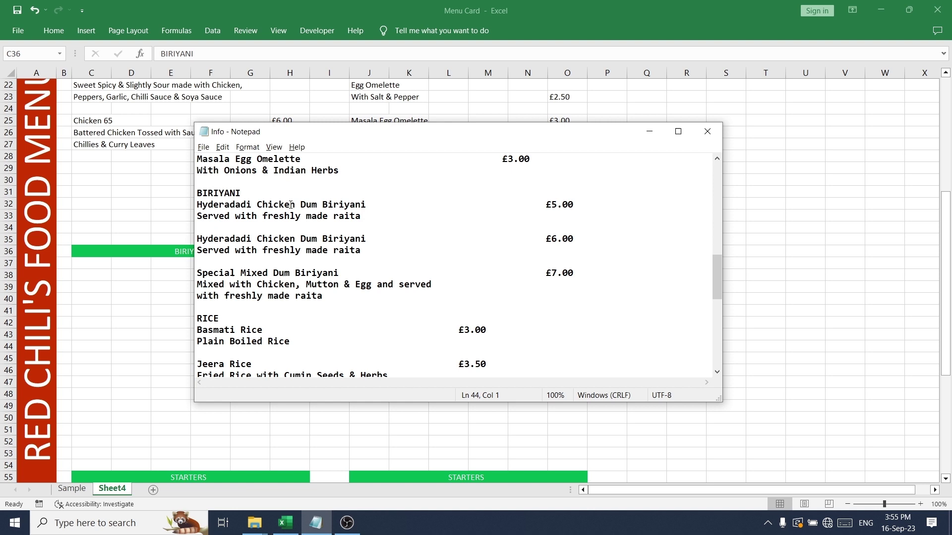
key(shift+Down)
key(shift+Down)
key(shift+Down)
key(shift+Down)
key(shift+Down)
key(shift+Down)
key(shift+Down)
key(shift+Down)
key(shift+Down)
key(shift+Down)
key(shift+Down)
key(shift+Up)
key(shift+Up)
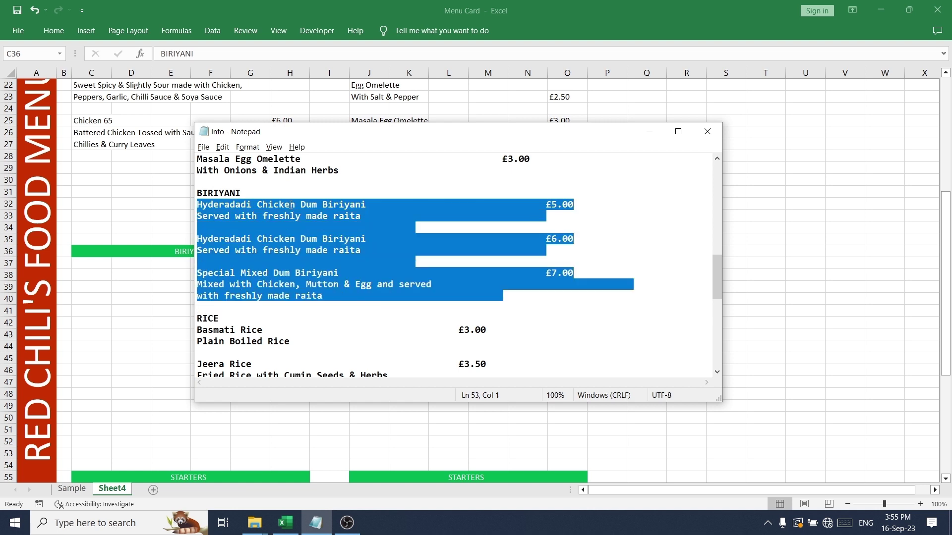
key(alt+Tab)
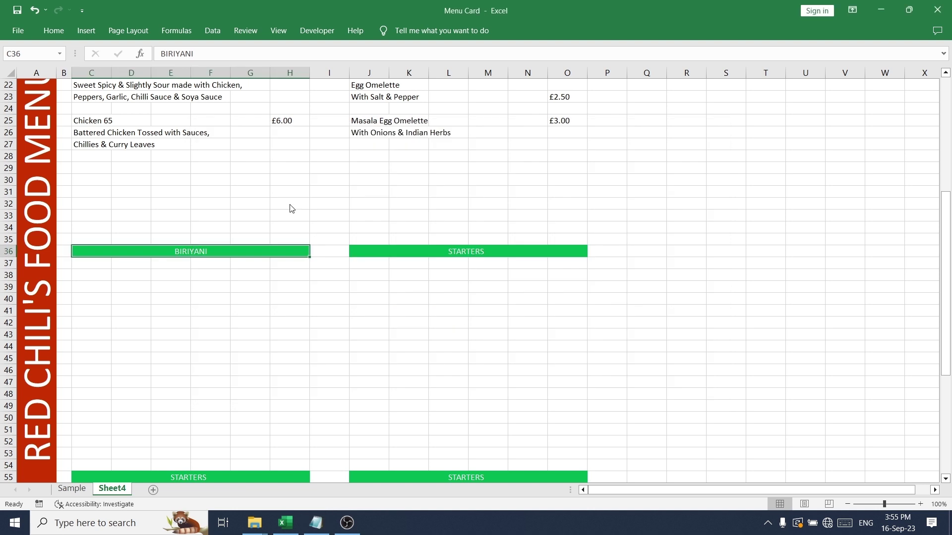
click(101, 278)
key(ctrl+v)
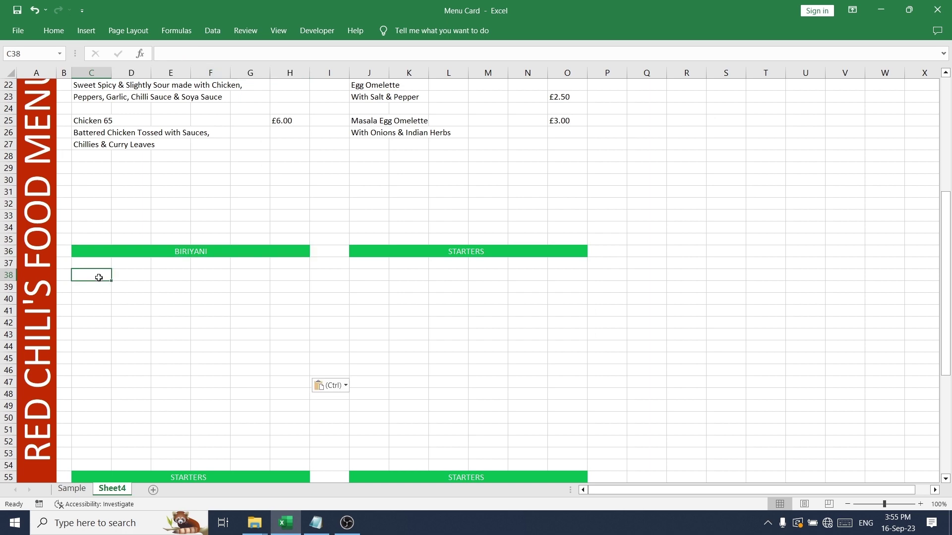
Replace the right-hand STARTERS heading in J36 with RICE copied from Notepad.
click(365, 273)
key(alt+Tab)
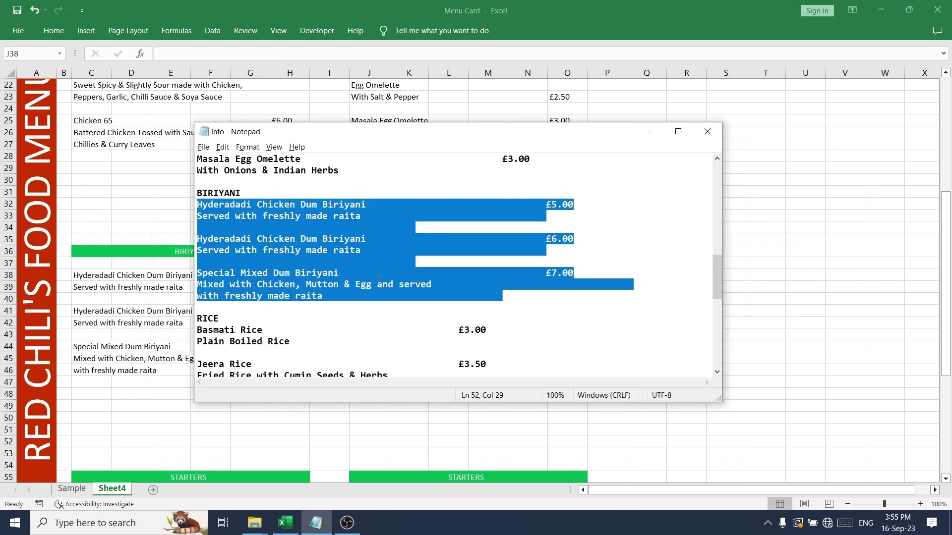
scroll(278, 277, down, 2)
double_click(206, 246)
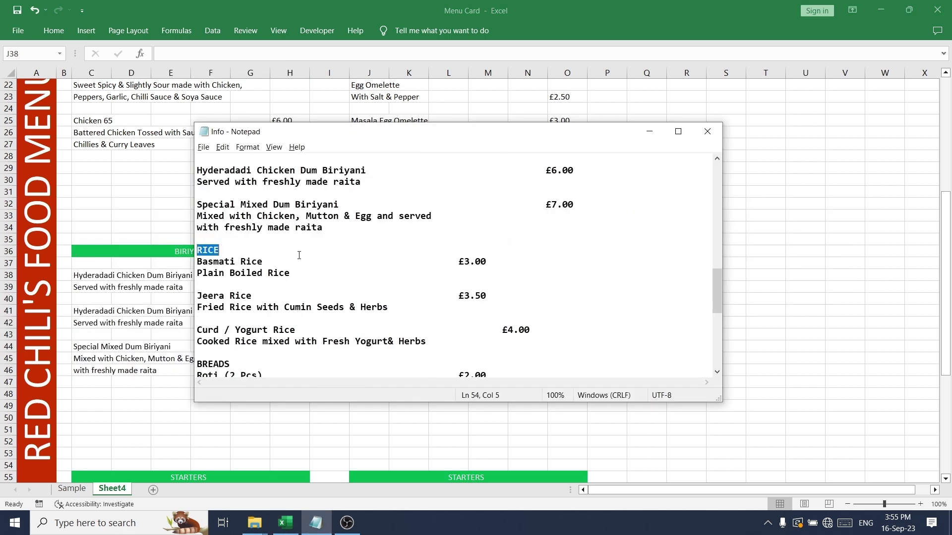
key(alt+Tab)
double_click(437, 254)
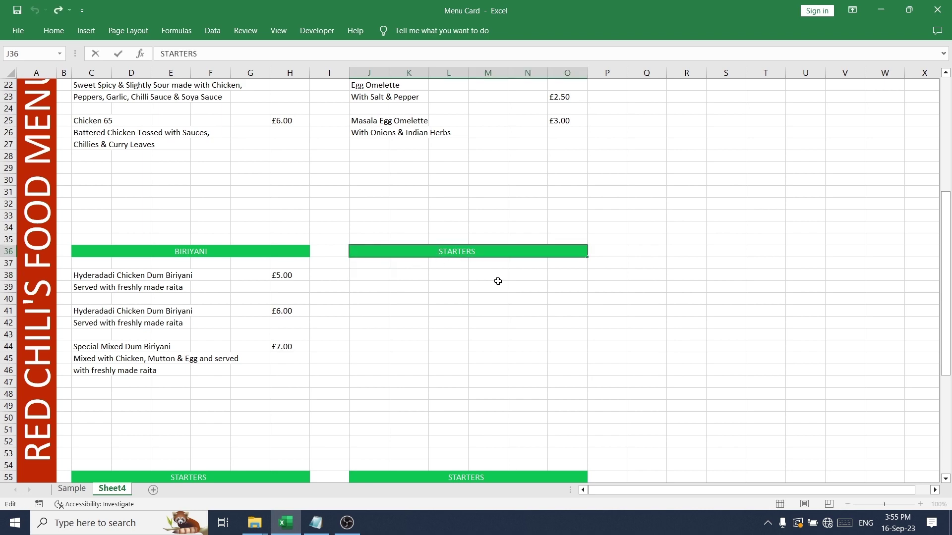
key(shift+End)
key(ctrl+v)
key(Return)
Paste Basmati, Jeera and Curd / Yogurt Rice with prices from Notepad into J38.
click(364, 273)
key(alt+Tab)
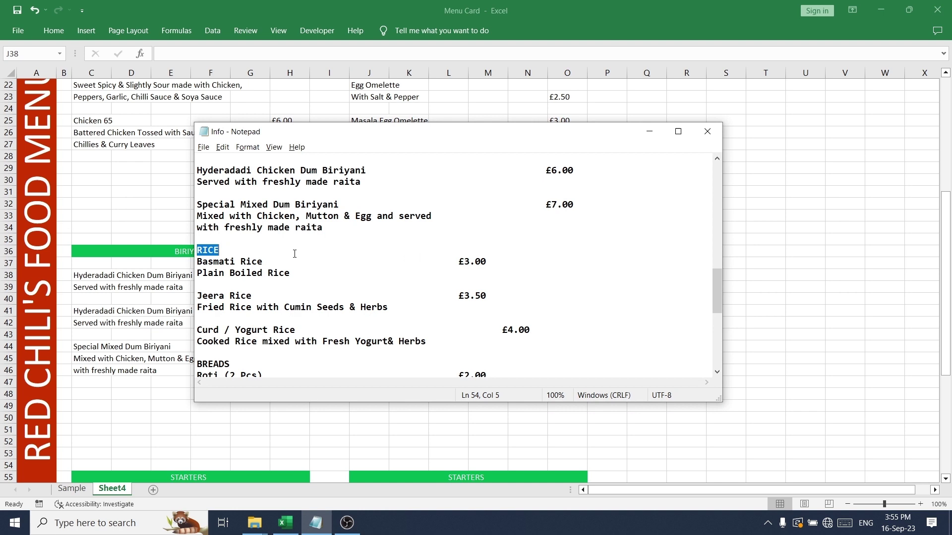
click(293, 250)
key(shift+Down)
key(shift+Down)
key(shift+Down)
key(shift+Down)
key(shift+Down)
key(shift+Down)
key(shift+Down)
key(shift+Down)
key(shift+Down)
key(shift+Down)
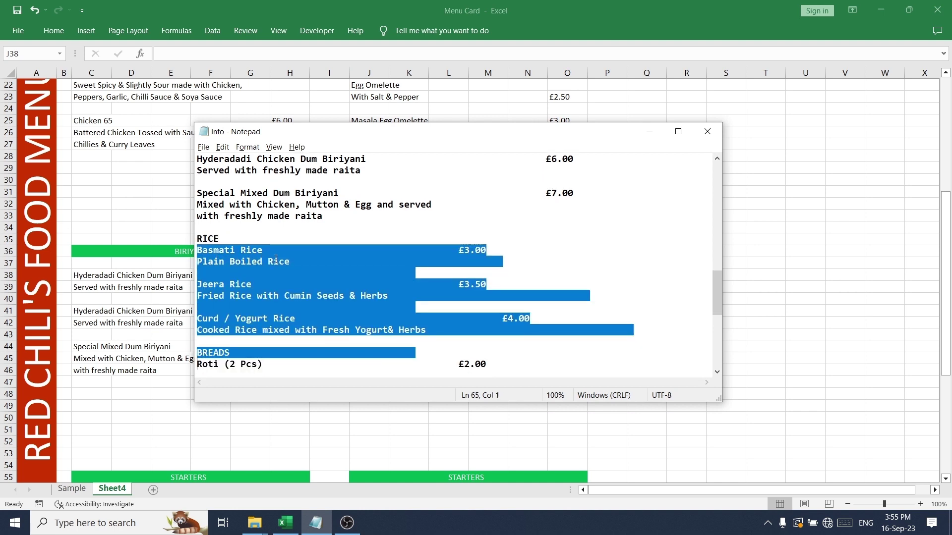
key(shift+Up)
key(shift+Up)
key(shift+Up)
key(shift+Down)
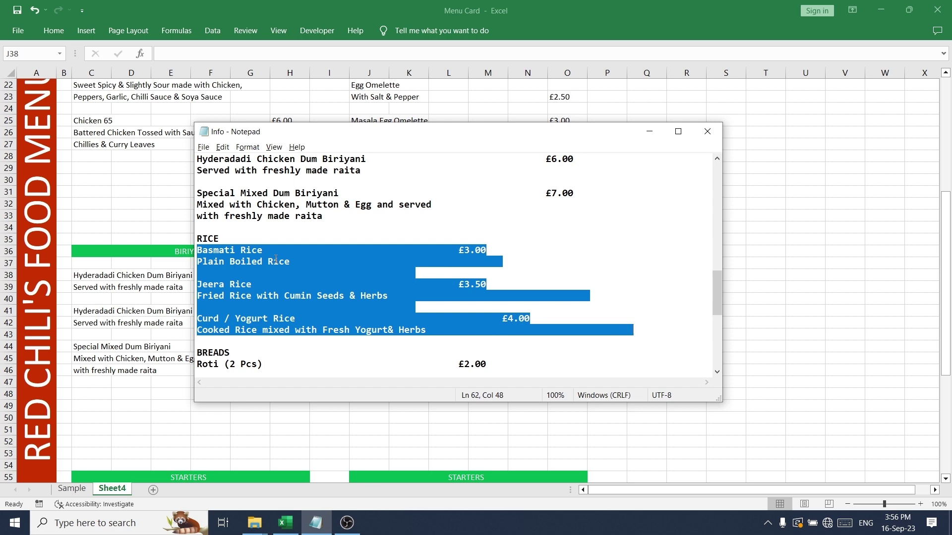
key(ctrl+c)
key(alt+Tab)
key(ctrl+v)
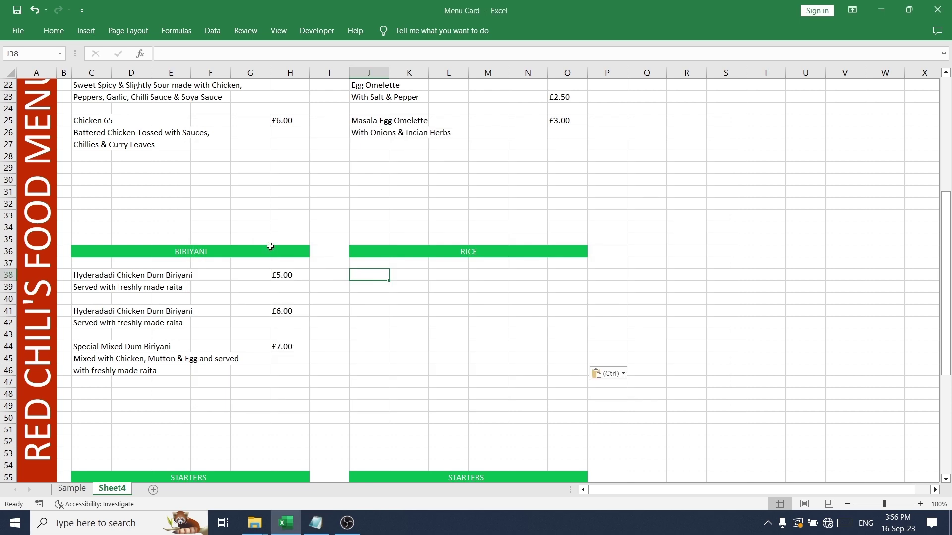
Replace the row 55 left heading with BREADS copied from Notepad.
scroll(168, 348, down, 7)
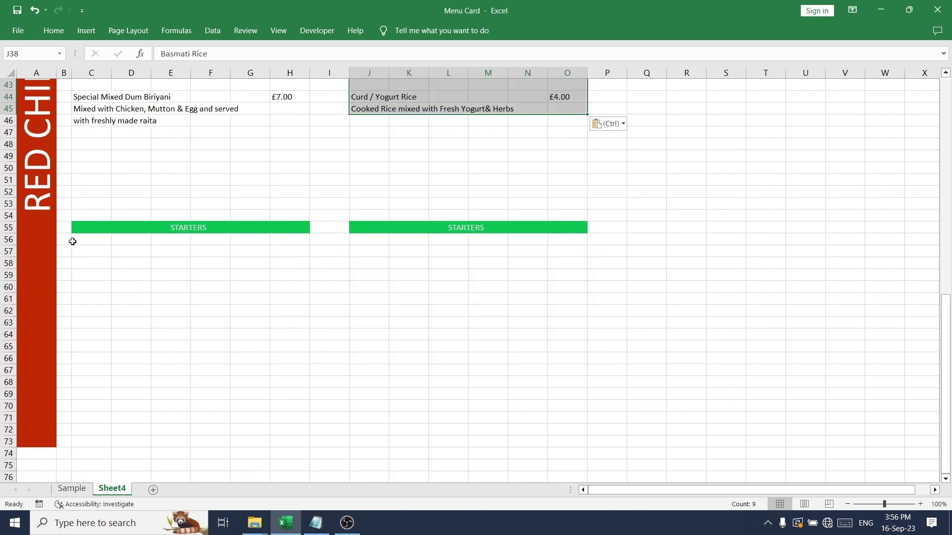
click(87, 248)
key(alt+Tab)
scroll(287, 253, down, 3)
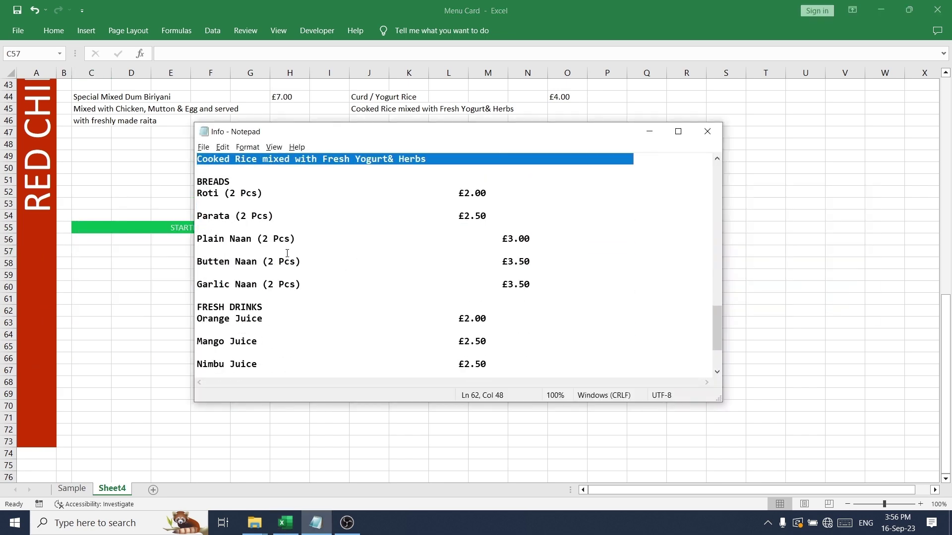
click(256, 187)
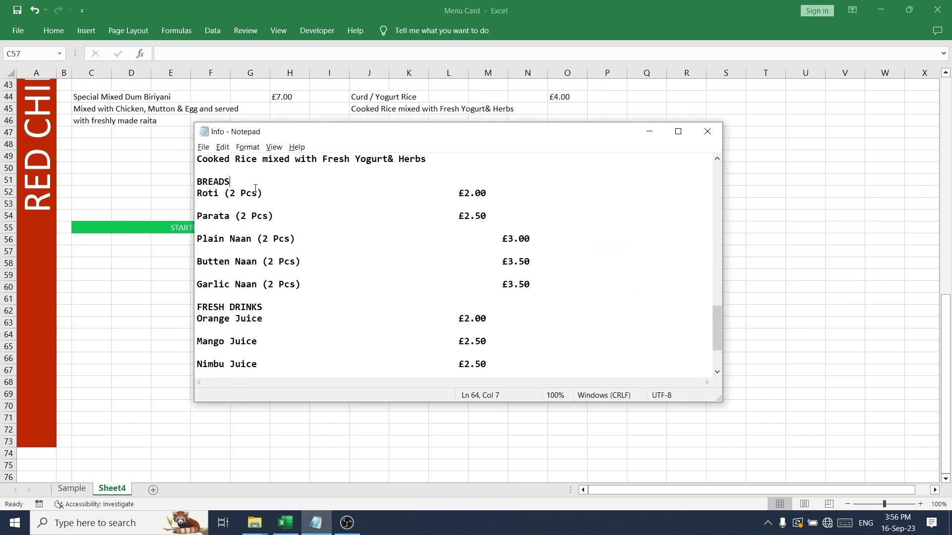
key(shift+Home)
key(alt+Tab)
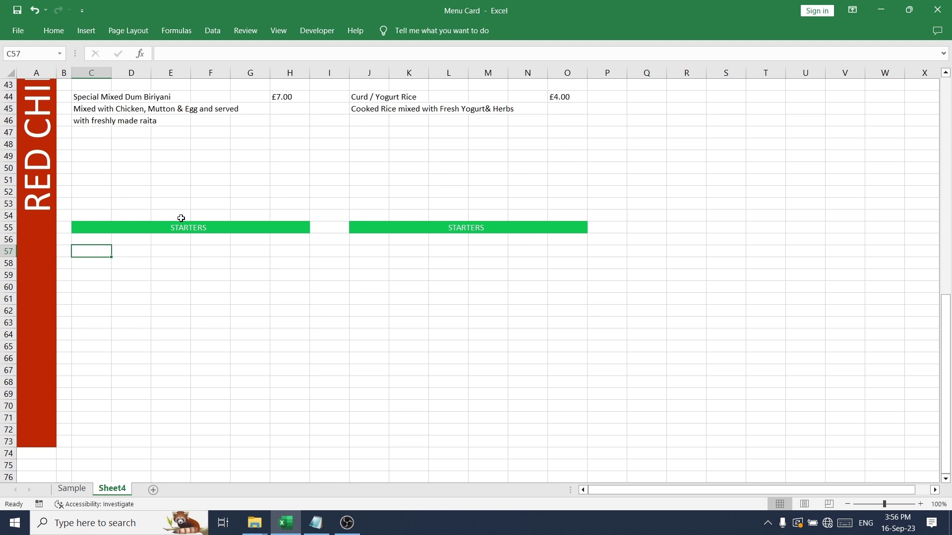
click(252, 225)
double_click(193, 54)
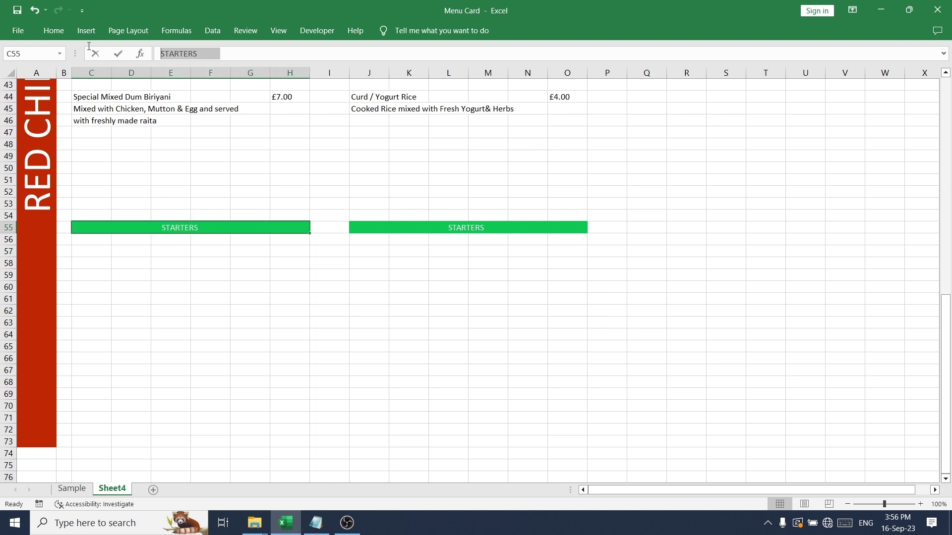
key(ctrl+v)
key(Return)
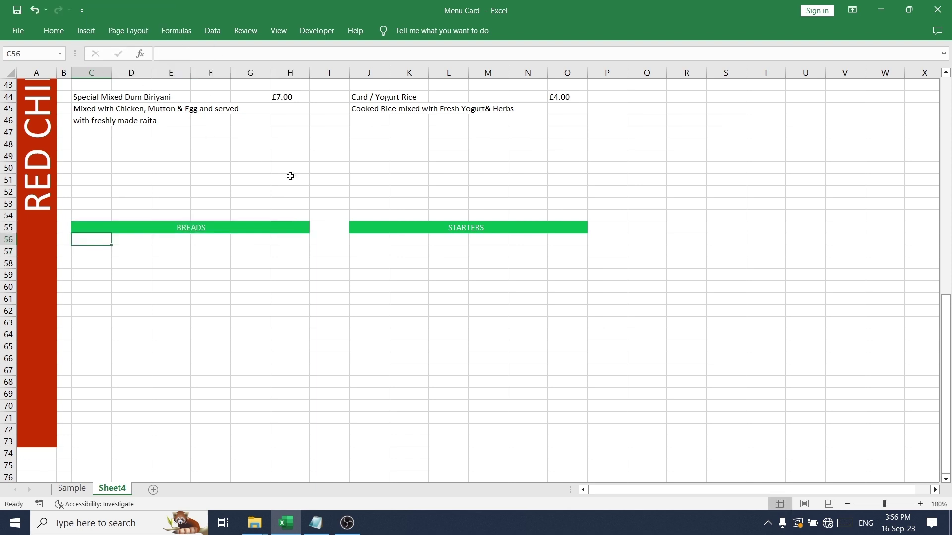
Paste the five breads, Roti (2 Pcs) to Garlic Naan, with prices into C57.
scroll(380, 179, up, 4)
scroll(417, 186, down, 3)
key(alt+Tab)
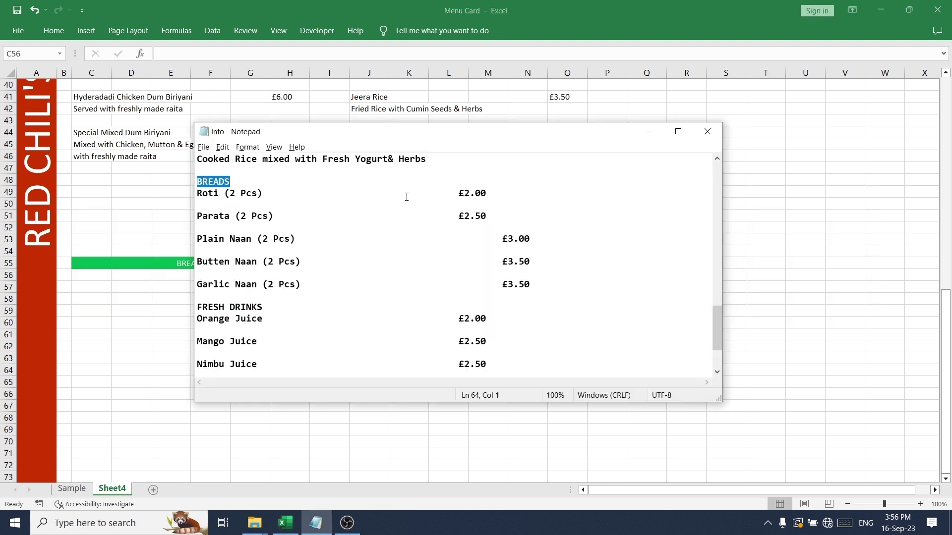
click(278, 193)
key(shift+Down)
key(shift+Down)
key(shift+Down)
key(shift+Down)
key(shift+Down)
key(shift+Down)
key(shift+Down)
key(shift+Down)
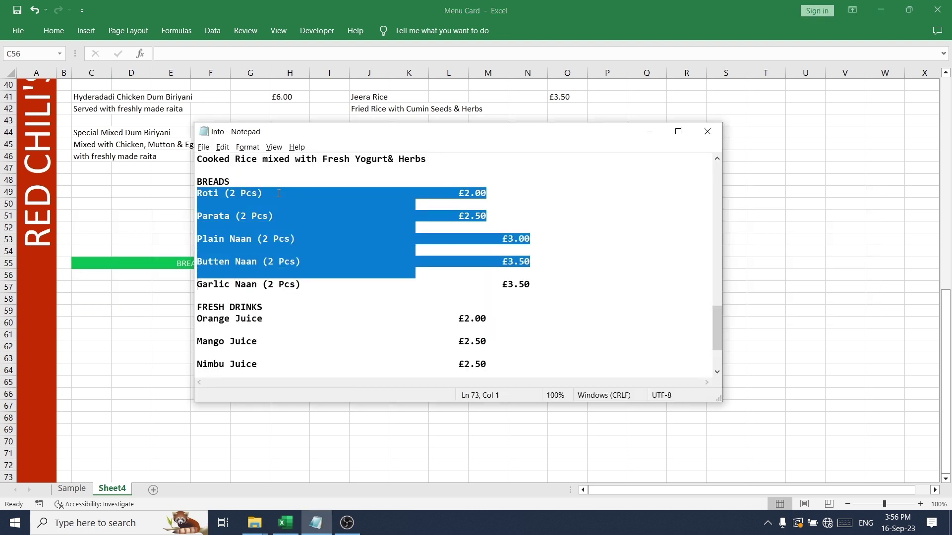
key(shift+End)
key(ctrl+c)
key(alt+Tab)
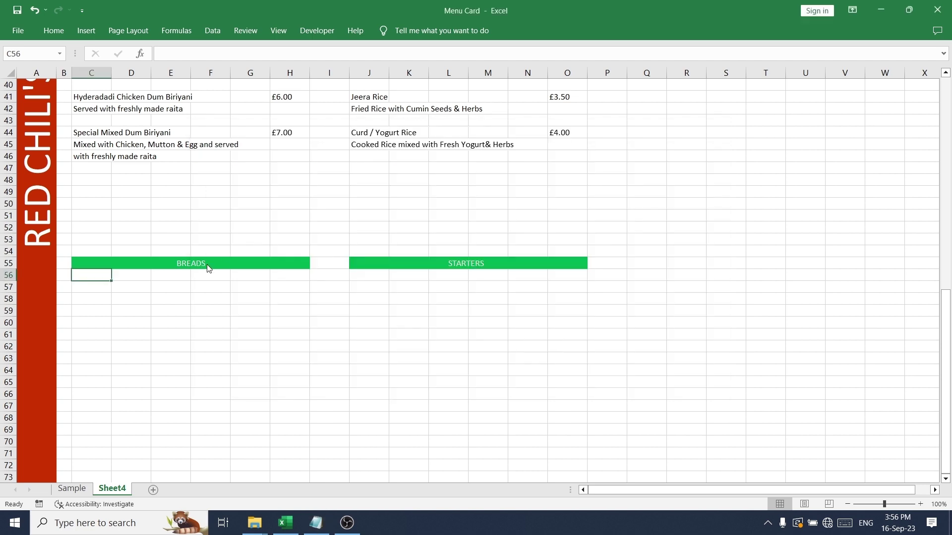
click(78, 289)
key(ctrl+v)
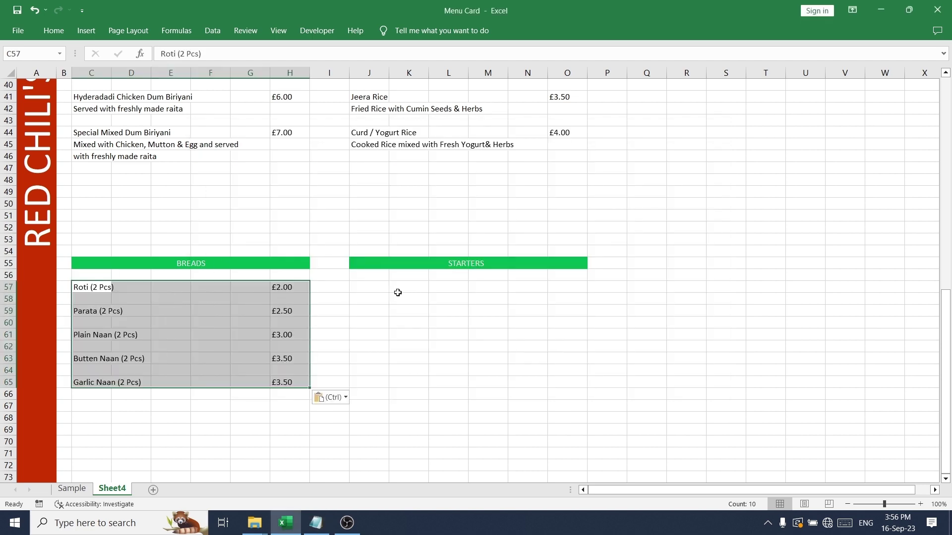
Replace the STARTERS header in J55 with FRESH DRINKS copied from Notepad.
click(374, 289)
key(alt+Tab)
scroll(353, 279, down, 4)
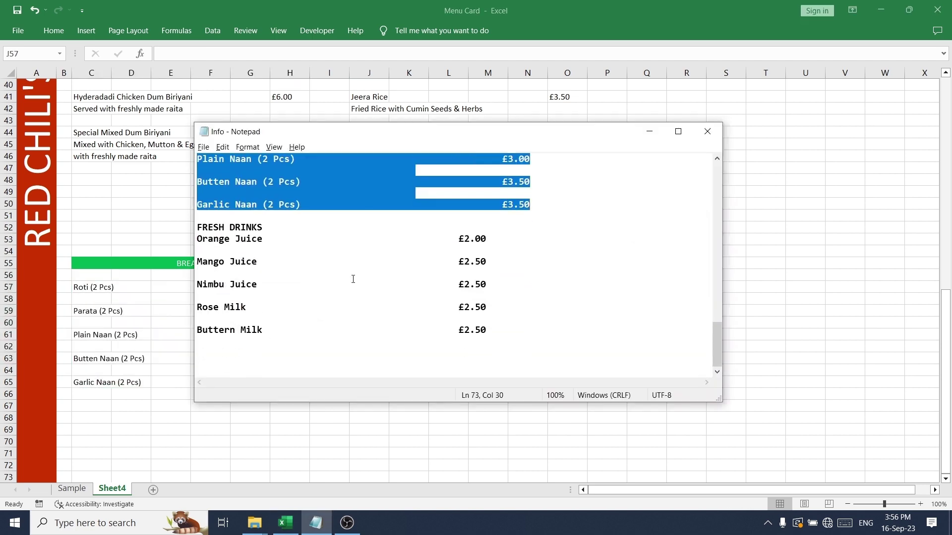
click(272, 227)
key(shift+Home)
key(ctrl+c)
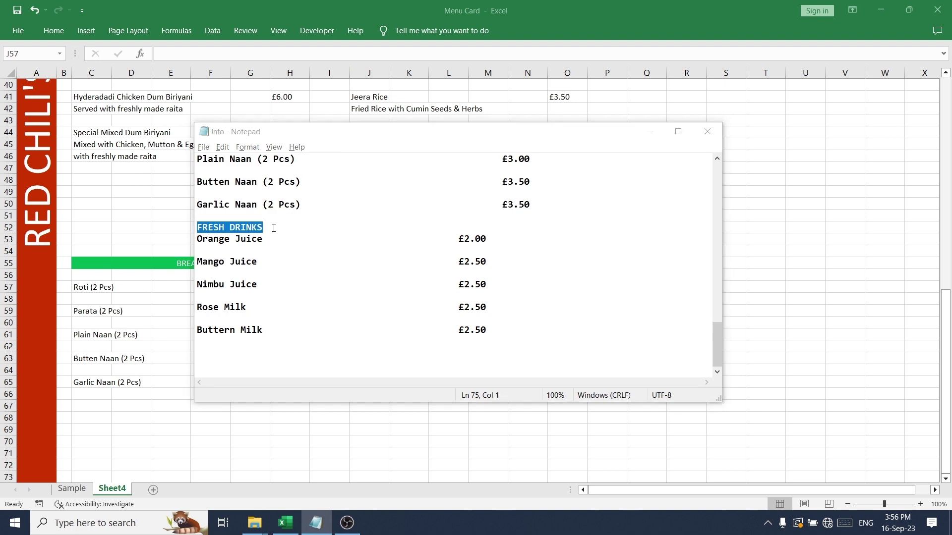
key(alt+Tab)
click(495, 264)
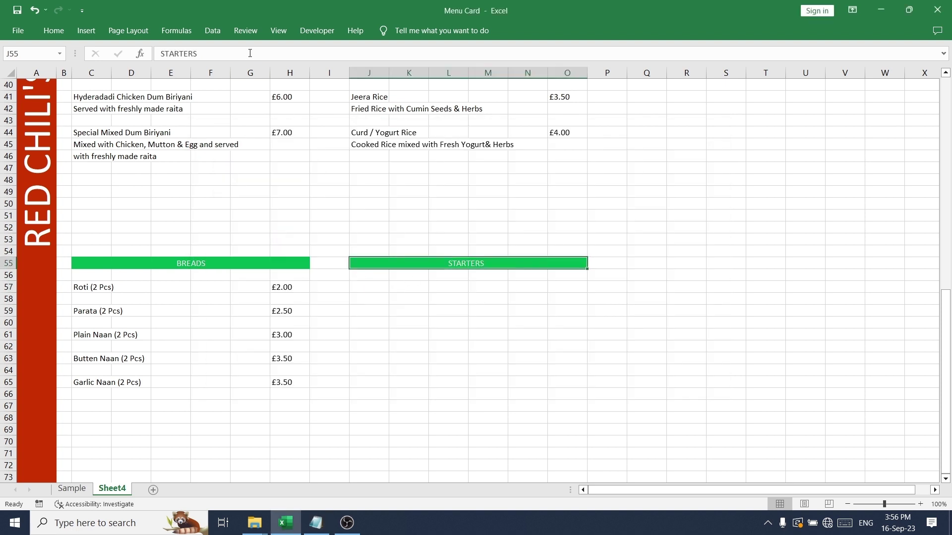
double_click(179, 53)
key(ctrl+v)
key(Return)
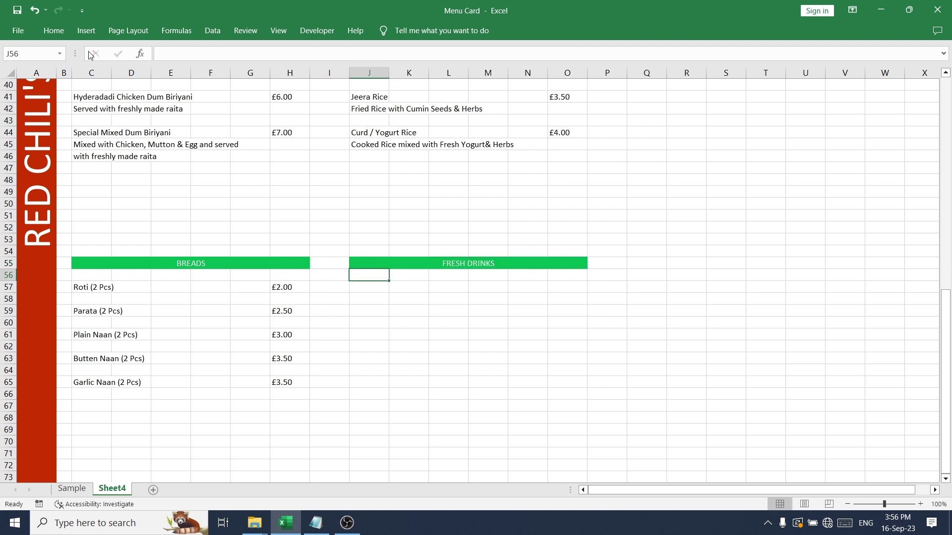
key(Return)
Paste the five drinks, Orange Juice to Buttern Milk, with prices into J57.
key(alt+Tab)
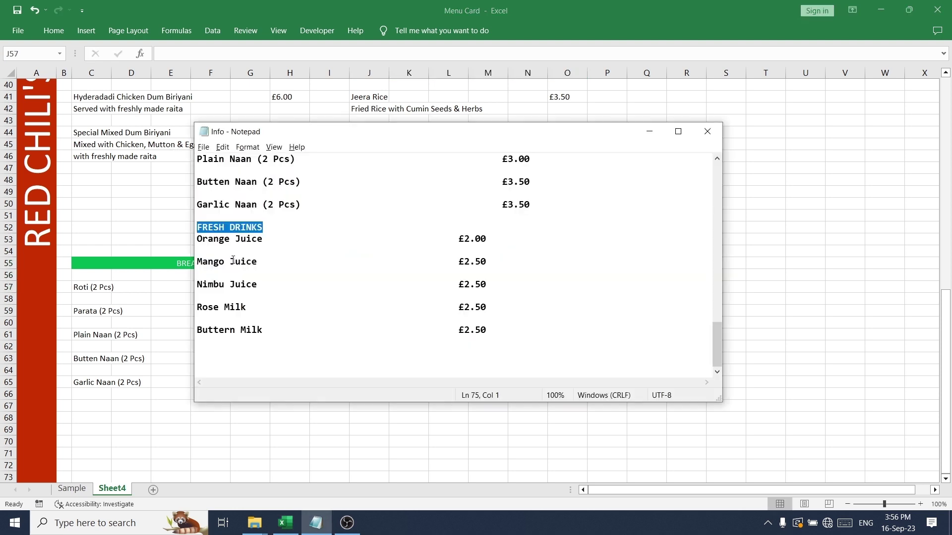
click(218, 240)
key(shift+Down)
key(shift+Down)
key(shift+Down)
key(shift+Down)
key(shift+Down)
key(shift+Down)
key(shift+Down)
key(shift+Down)
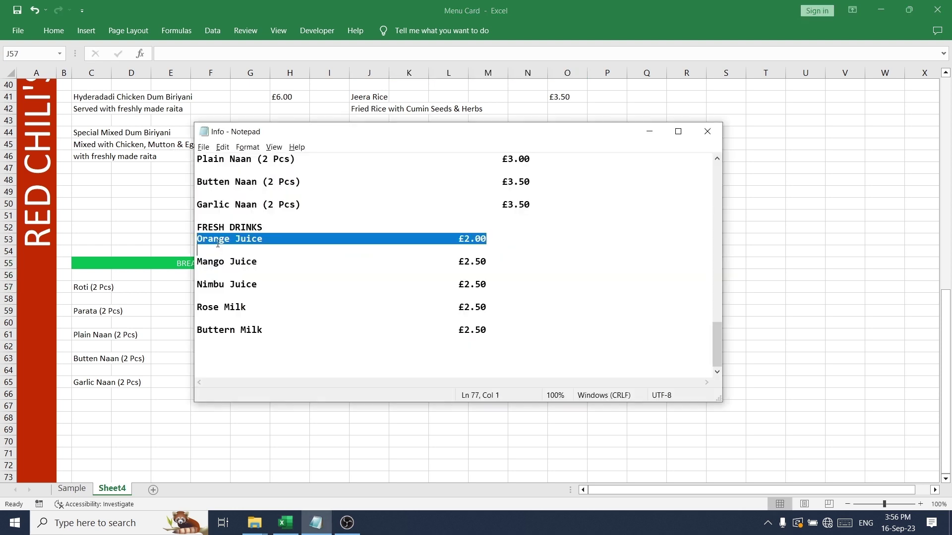
key(shift+End)
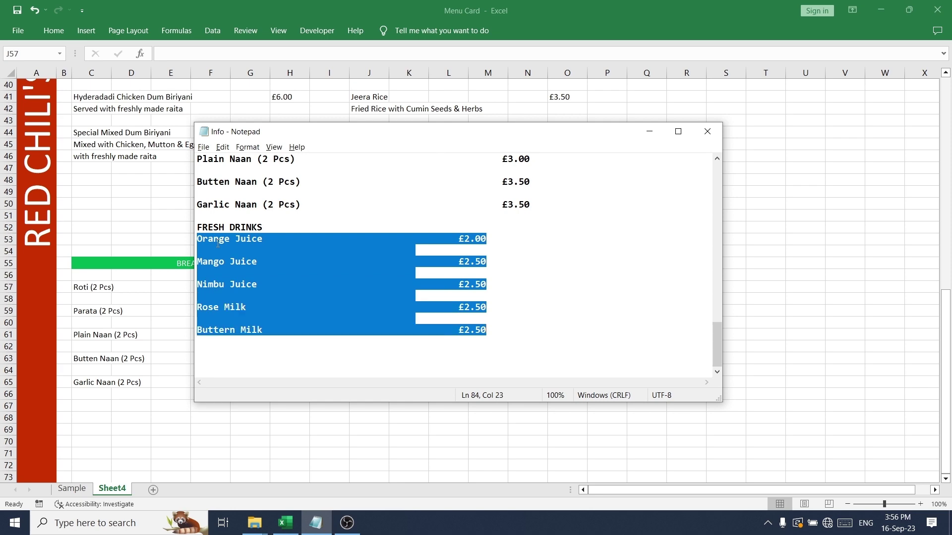
key(alt+Tab)
key(ctrl+v)
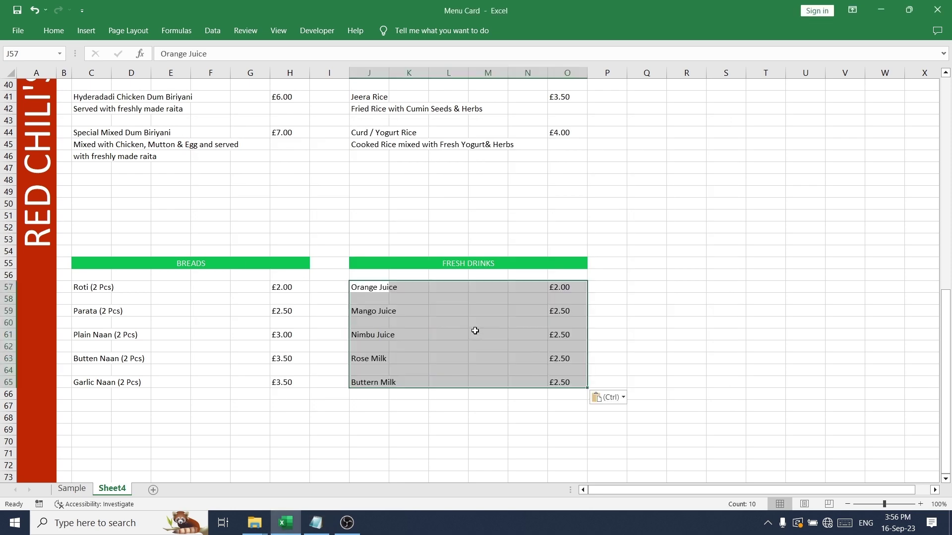
scroll(278, 248, up, 13)
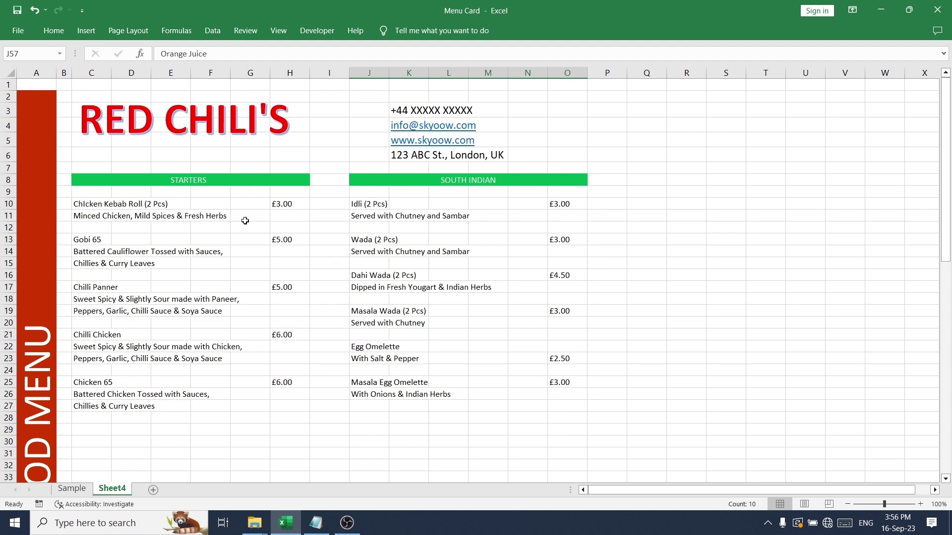
click(213, 156)
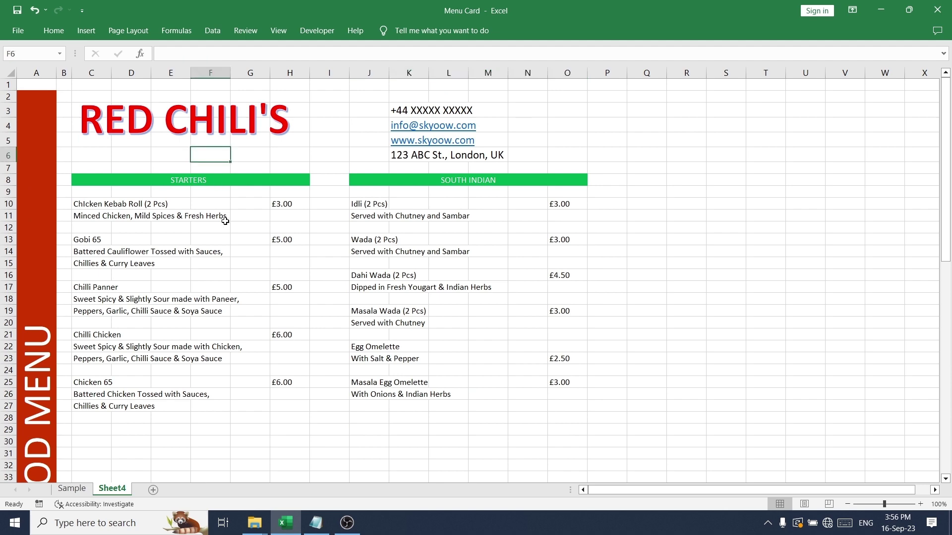
scroll(225, 221, down, 3)
scroll(225, 221, down, 4)
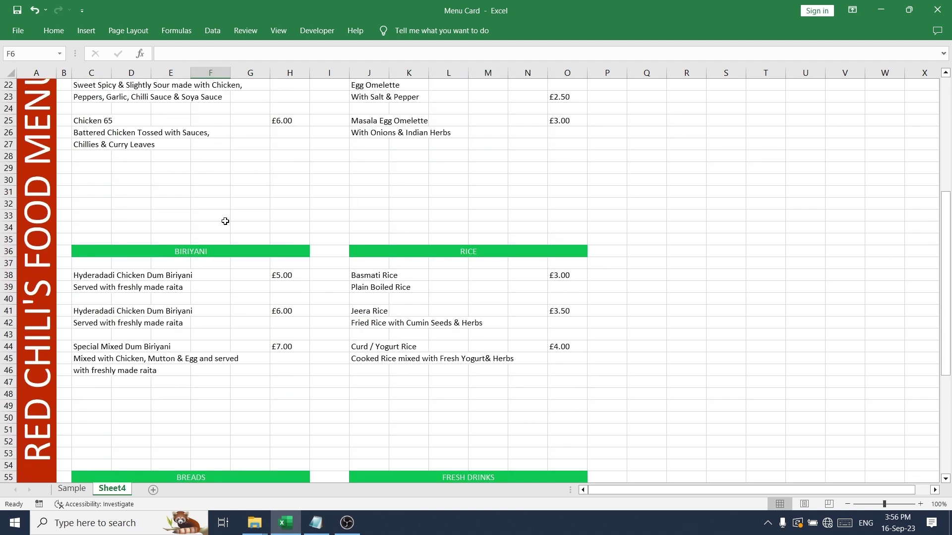
scroll(225, 221, up, 7)
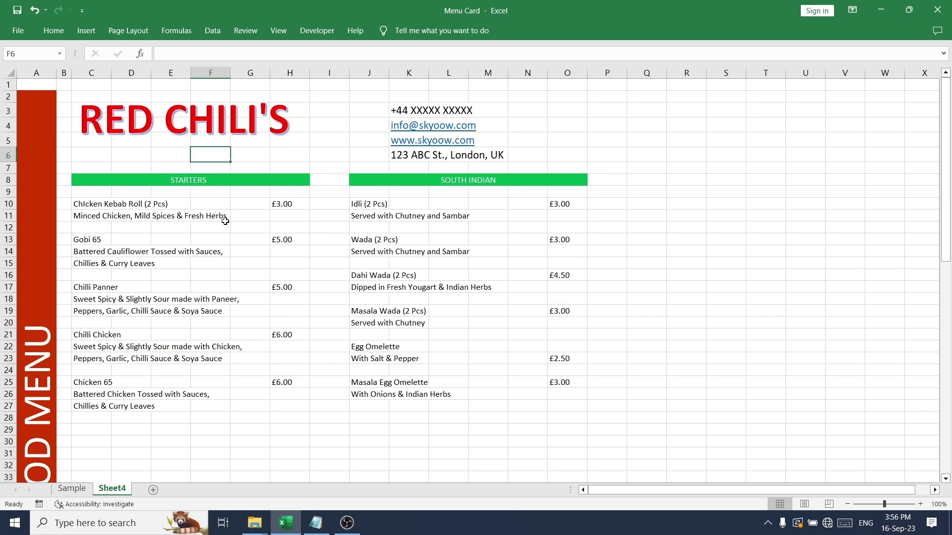
Make the STARTERS section header bold.
key(alt+Tab)
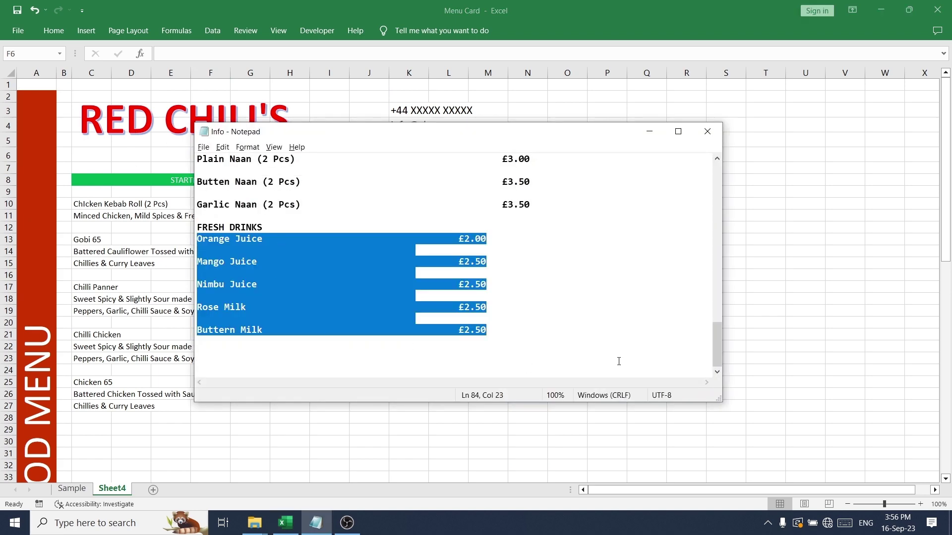
click(618, 342)
key(alt+Tab)
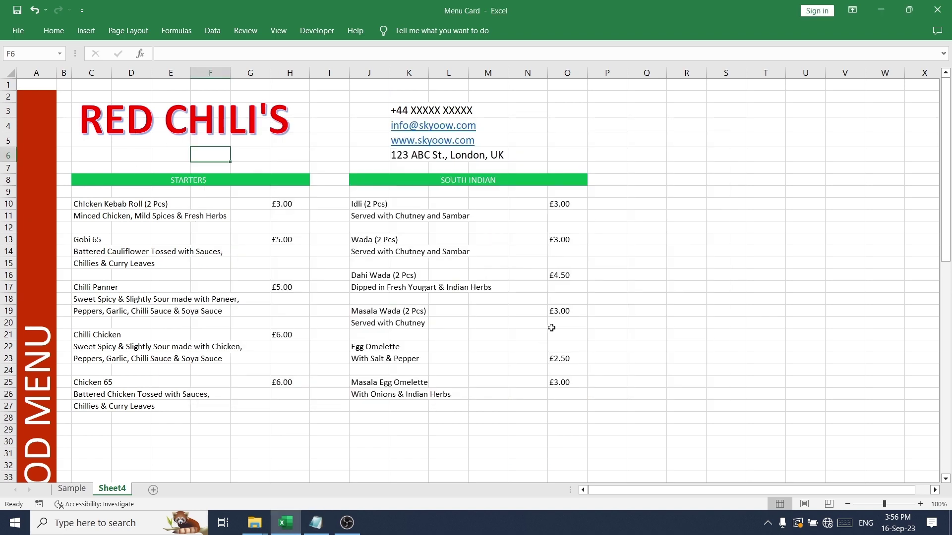
click(153, 183)
key(ctrl+b)
Bold the SOUTH INDIAN, BIRIYANI, RICE, BREADS and FRESH DRINKS headers together.
click(461, 179)
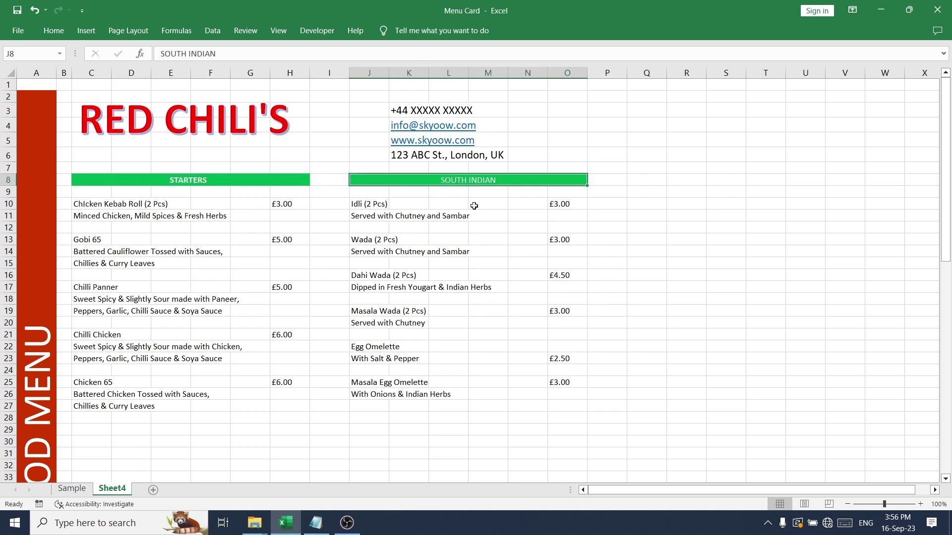
scroll(438, 285, down, 5)
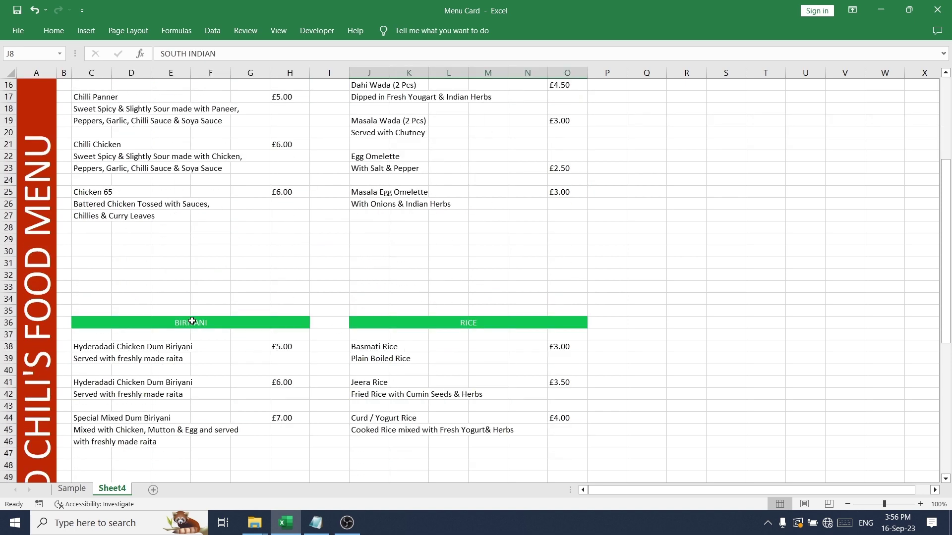
drag(192, 322, 444, 324)
ctrl+click(444, 324)
scroll(318, 288, down, 8)
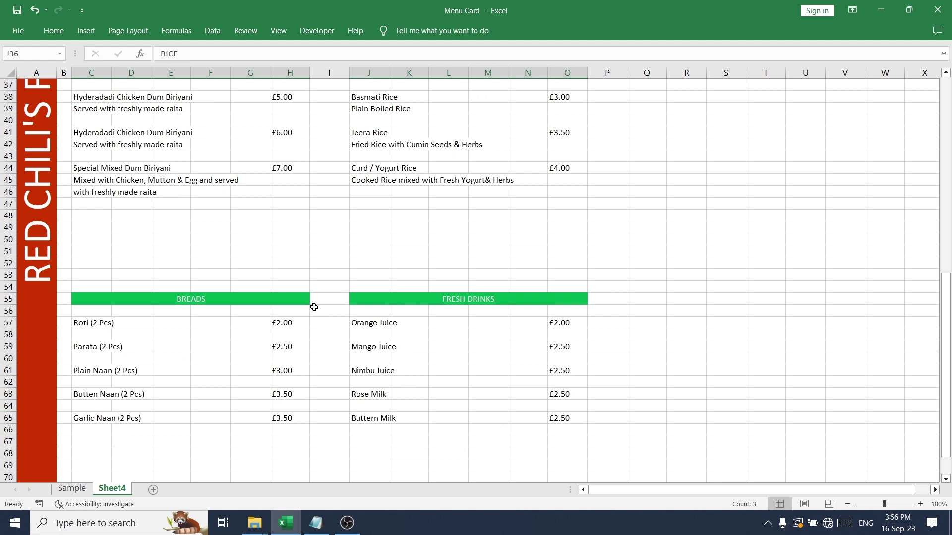
ctrl+click(174, 260)
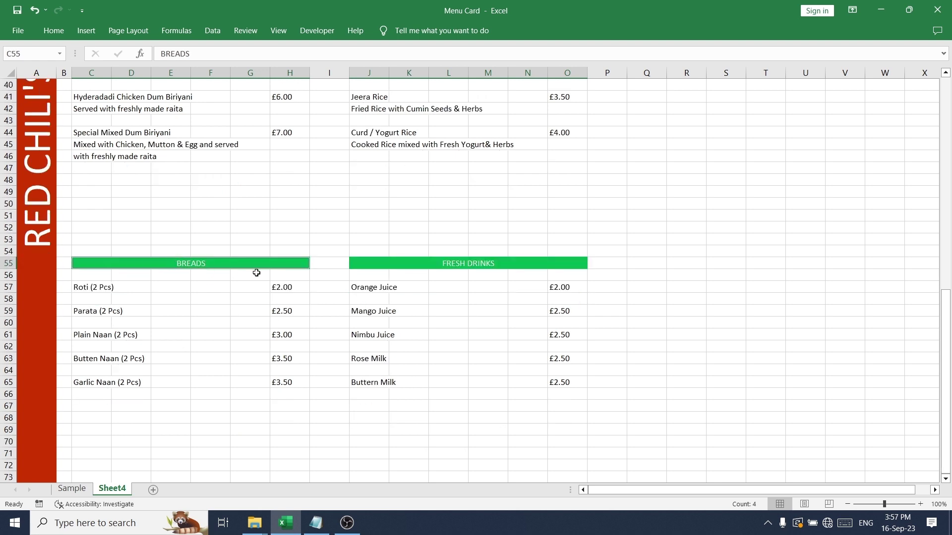
ctrl+click(501, 264)
key(ctrl+b)
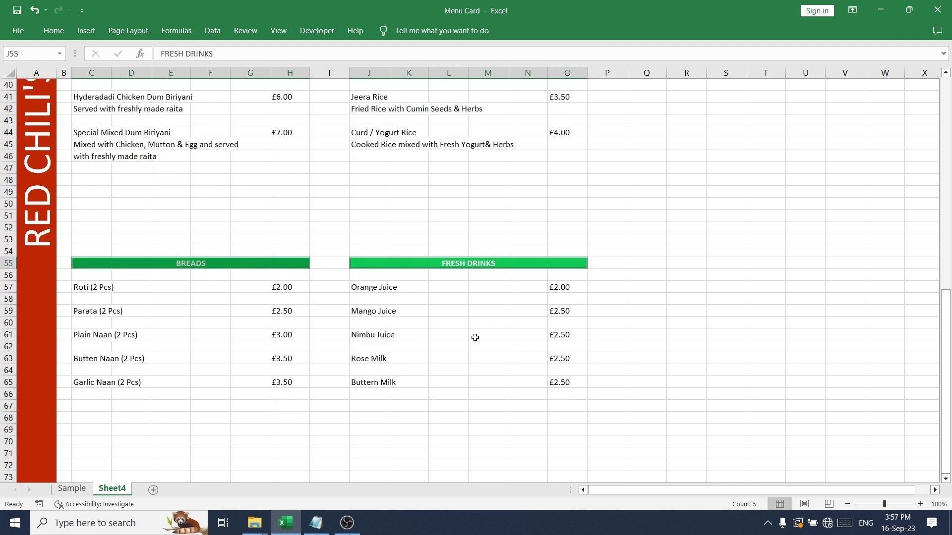
click(231, 261)
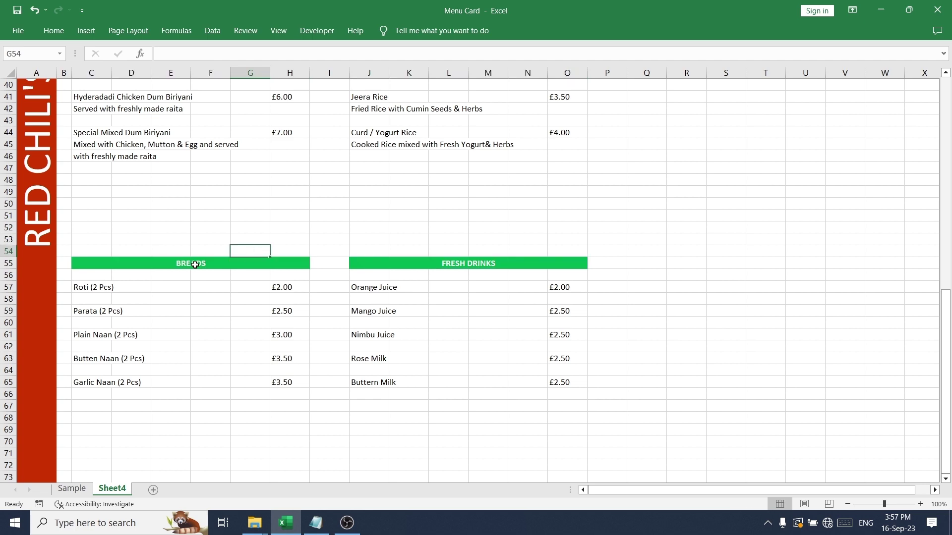
scroll(233, 343, up, 13)
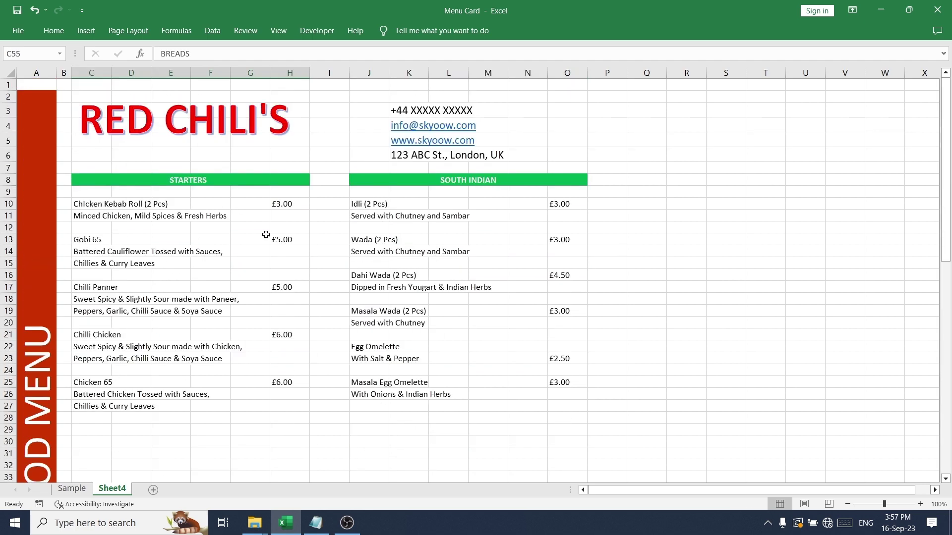
Multi-select the starter and South Indian item names, Chicken Kebab Roll through Masala Egg Omelette.
click(90, 203)
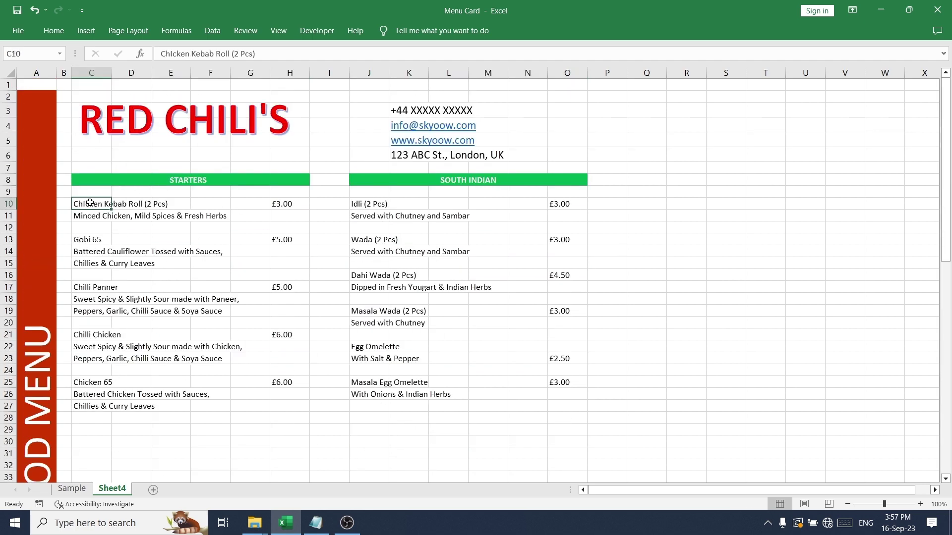
ctrl+click(91, 239)
ctrl+click(100, 286)
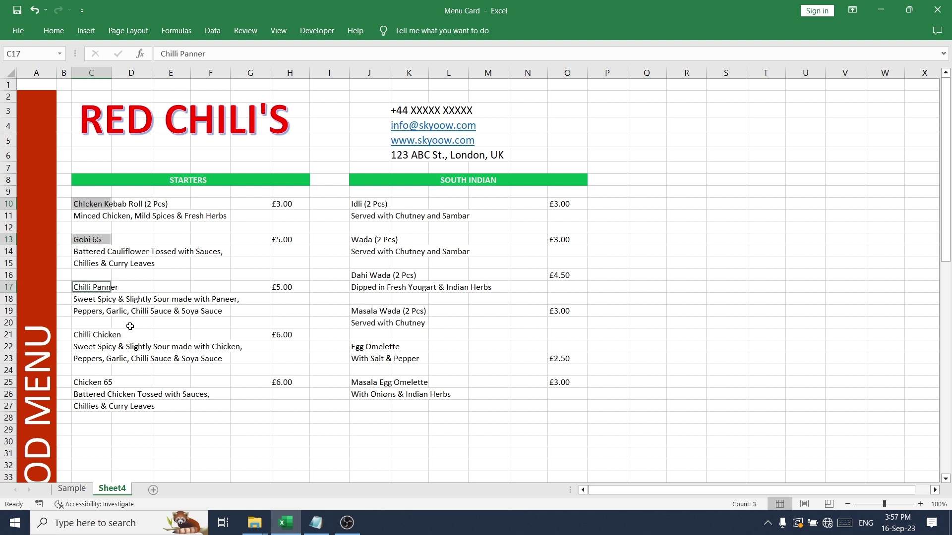
ctrl+click(91, 336)
ctrl+click(94, 383)
ctrl+click(370, 202)
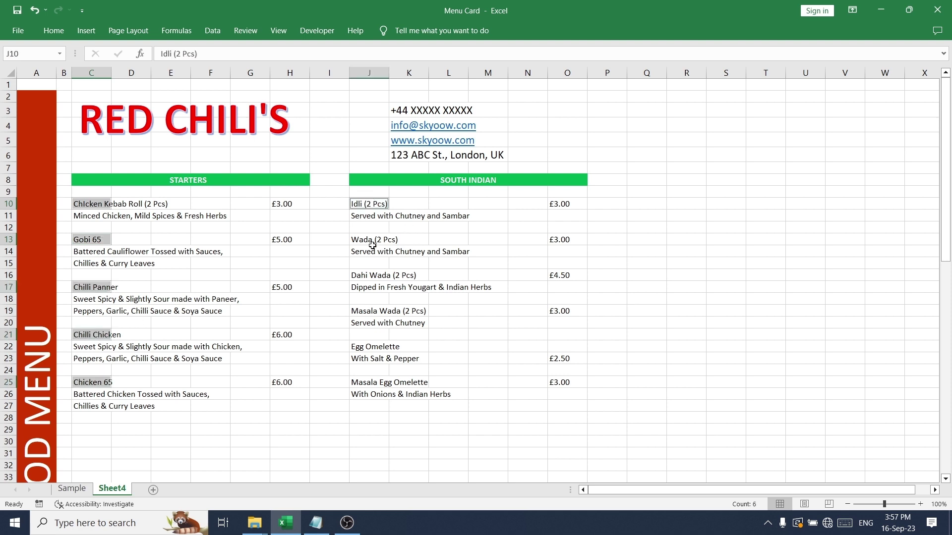
ctrl+click(372, 240)
ctrl+click(364, 275)
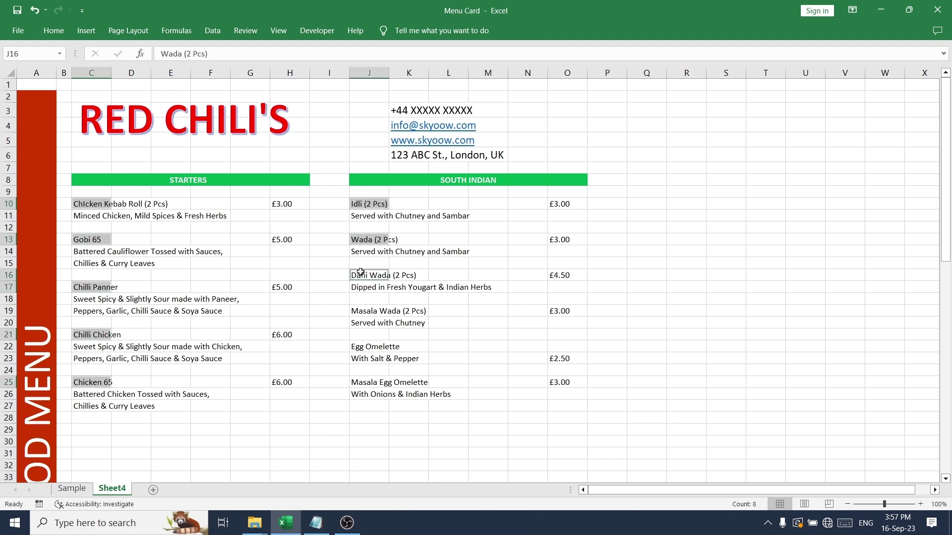
ctrl+click(368, 311)
ctrl+click(379, 348)
ctrl+click(375, 382)
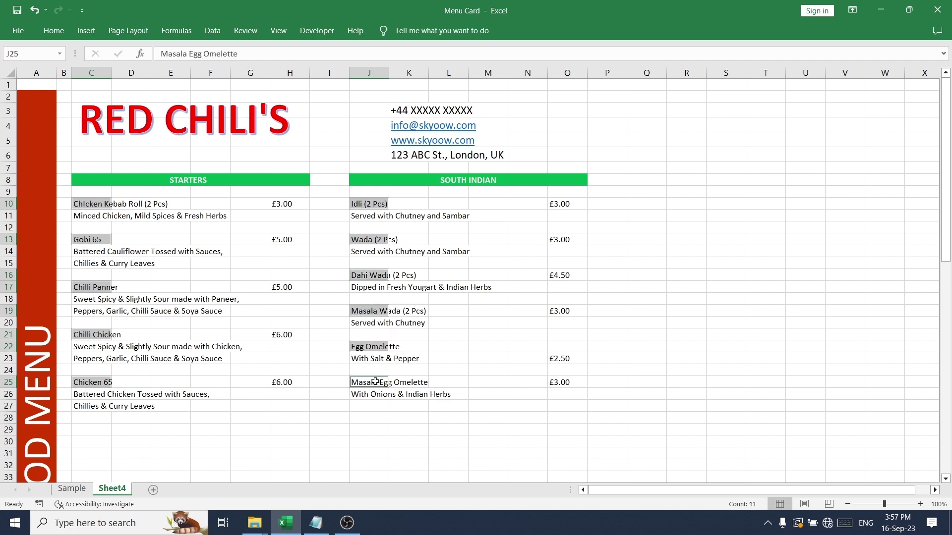
Add the three biriyani and three rice item names to the selection.
scroll(432, 280, down, 4)
scroll(431, 280, down, 3)
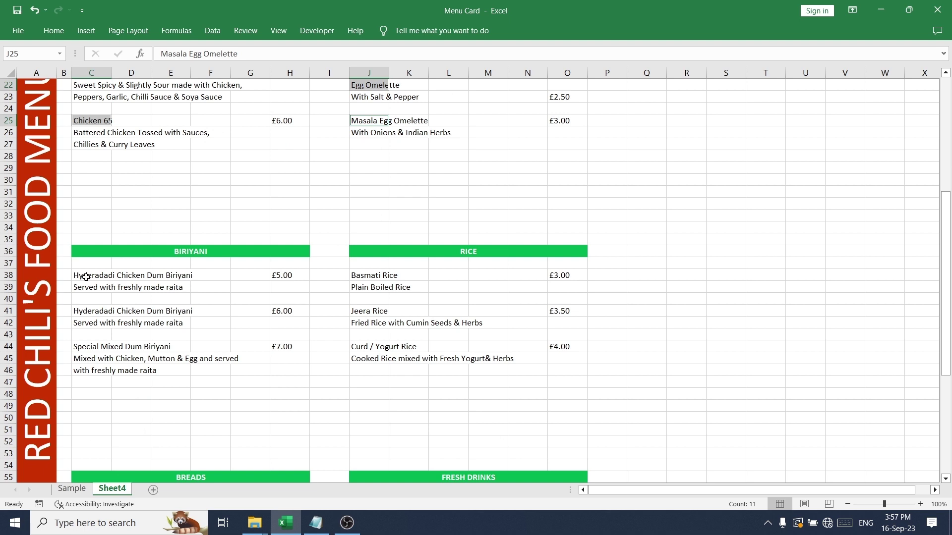
ctrl+click(86, 277)
ctrl+click(362, 274)
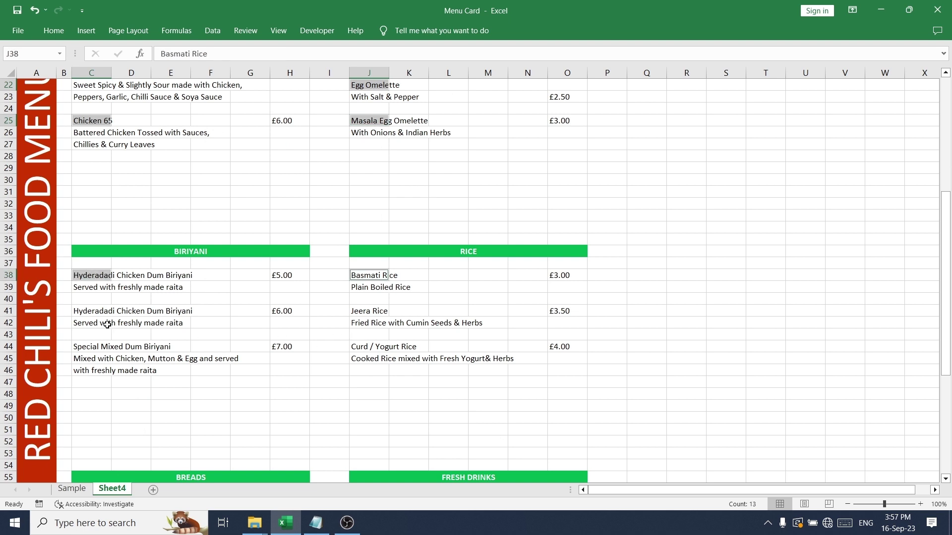
ctrl+click(82, 313)
ctrl+click(360, 311)
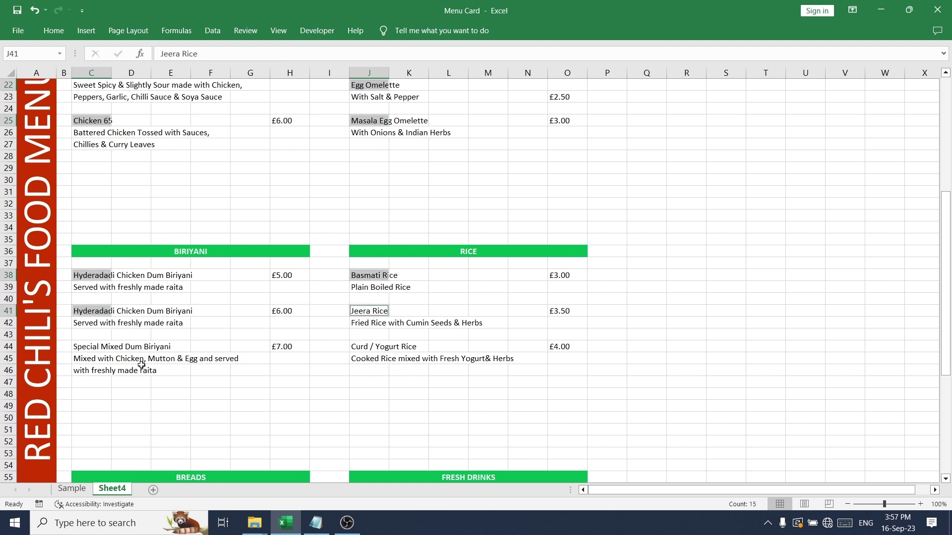
ctrl+click(90, 348)
ctrl+click(362, 346)
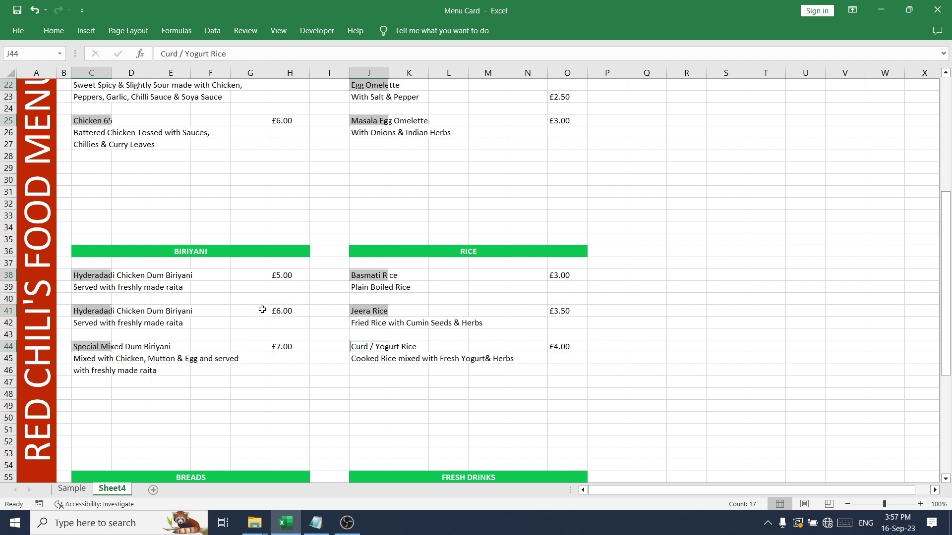
Add the five breads and five drinks, then make all selected item names bold.
scroll(263, 309, down, 8)
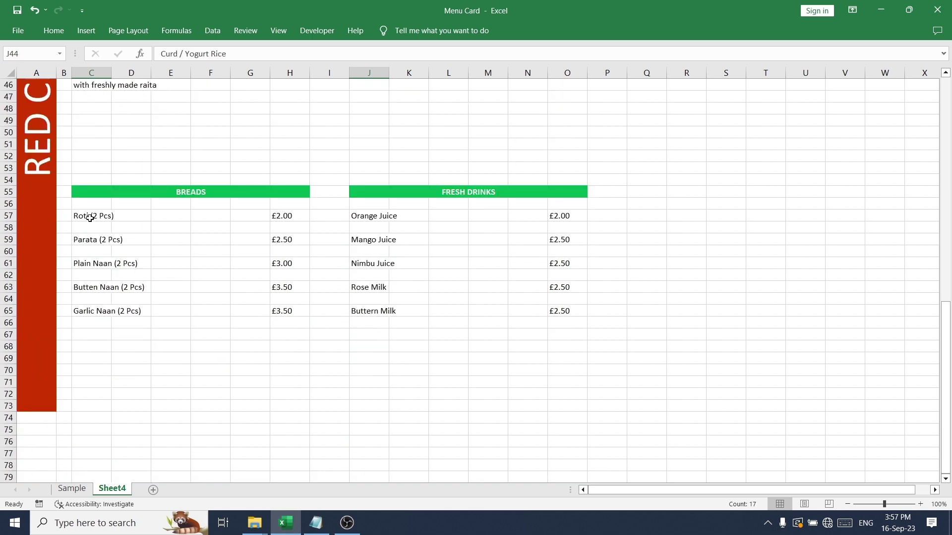
ctrl+click(89, 217)
ctrl+click(94, 240)
ctrl+click(96, 263)
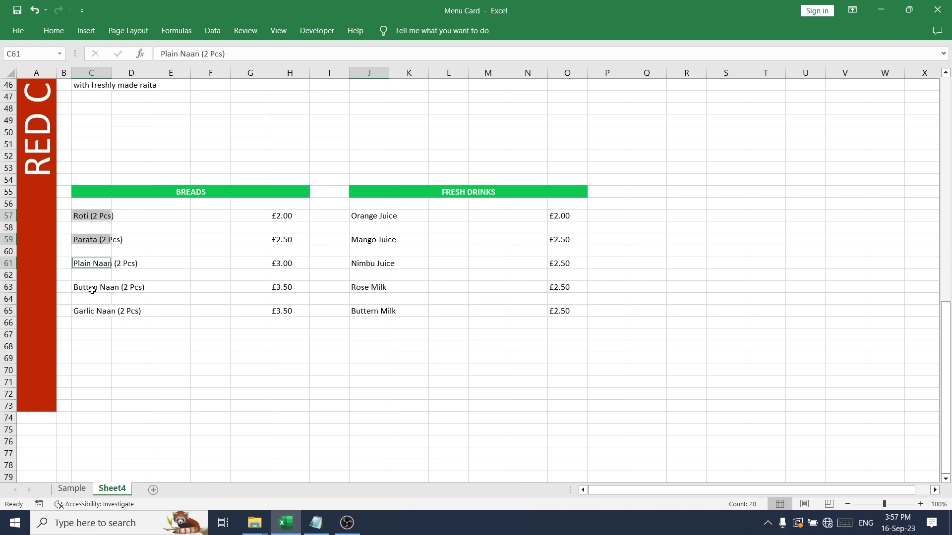
ctrl+click(93, 290)
ctrl+click(91, 315)
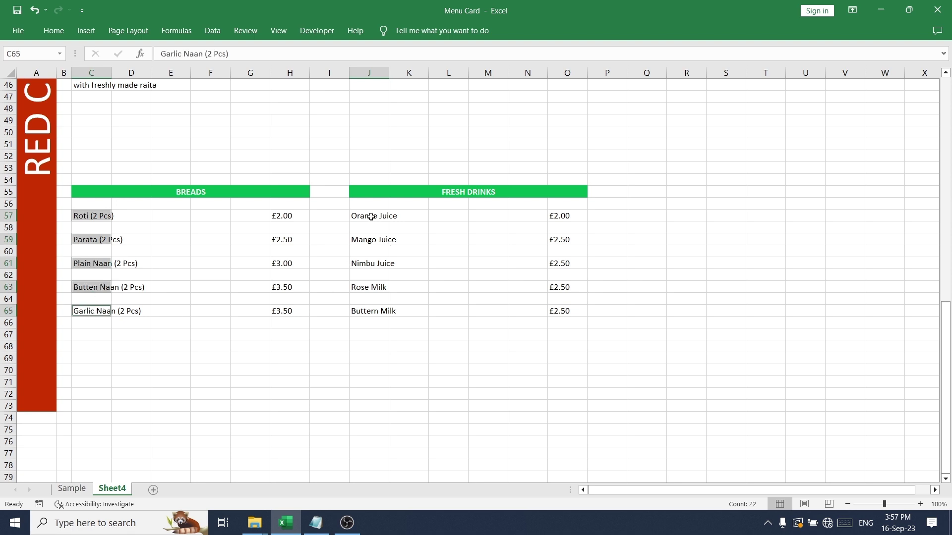
ctrl+click(373, 216)
ctrl+click(378, 240)
ctrl+click(378, 264)
ctrl+click(368, 288)
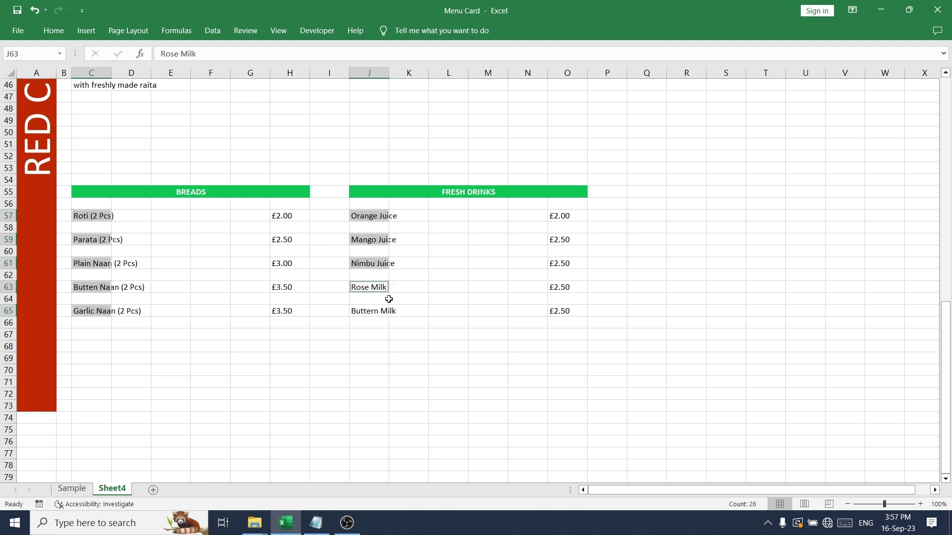
ctrl+click(370, 320)
ctrl+click(375, 311)
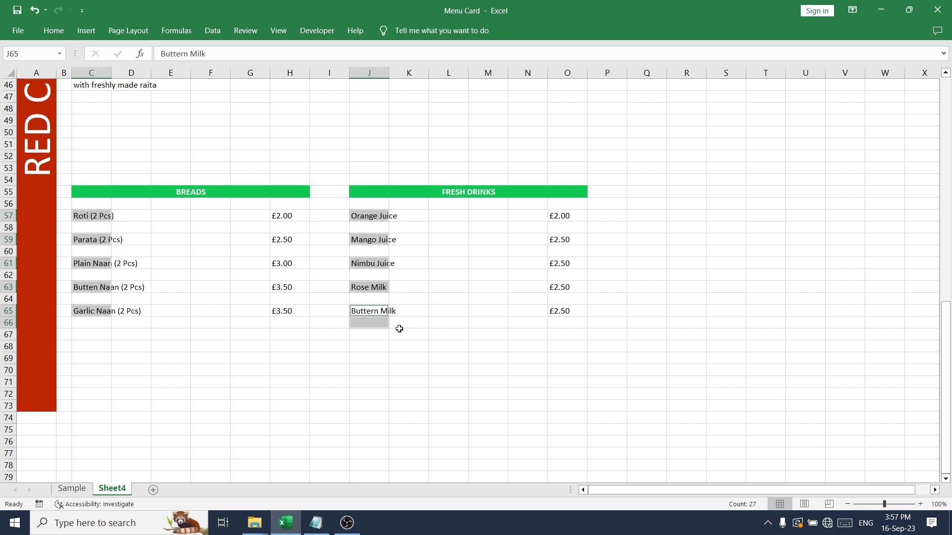
key(ctrl+b)
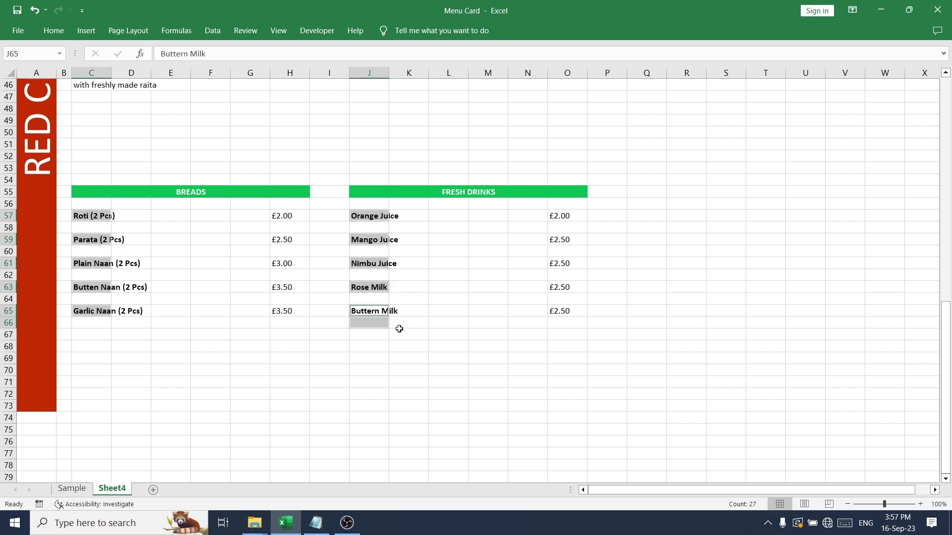
scroll(290, 206, up, 15)
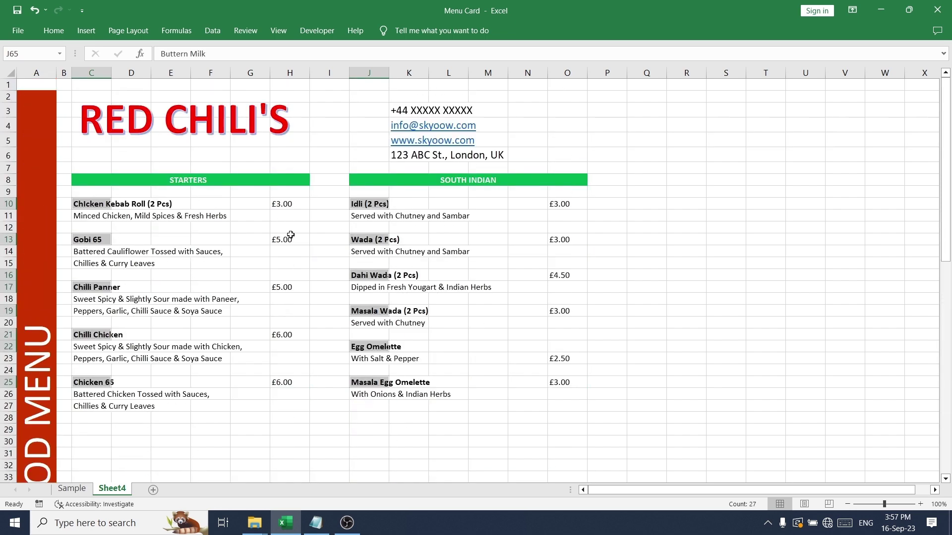
Multi-select the description lines of the five starters, Chicken Kebab Roll to Chicken 65.
click(75, 215)
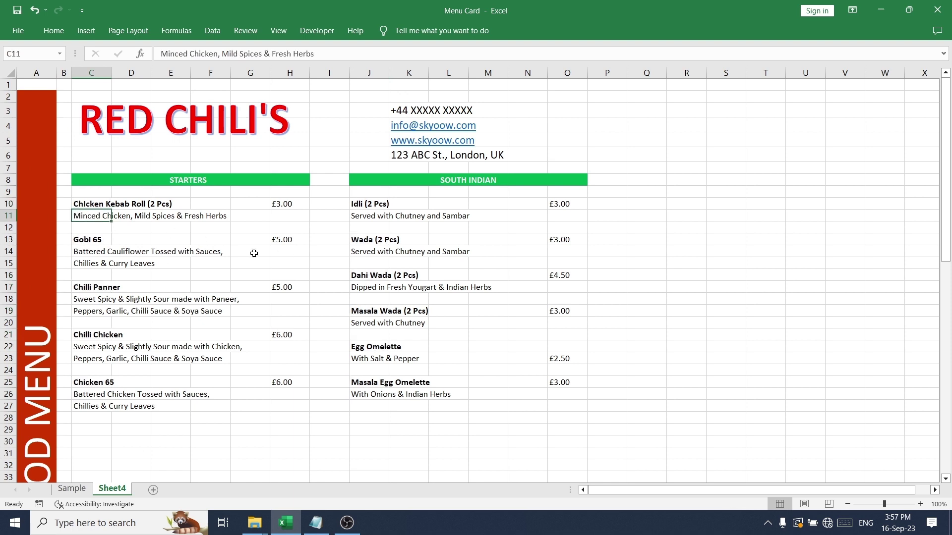
ctrl+click(79, 250)
ctrl+click(91, 263)
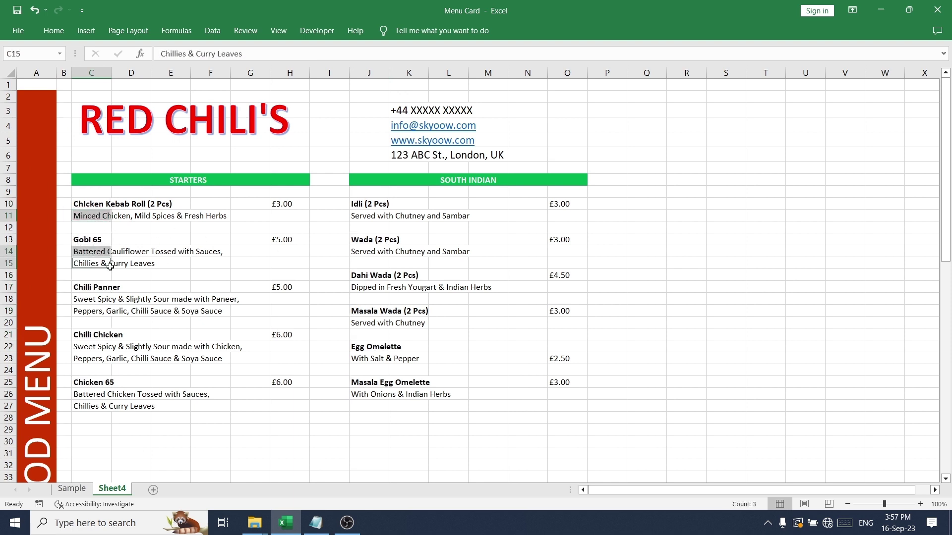
ctrl+click(98, 297)
ctrl+click(95, 314)
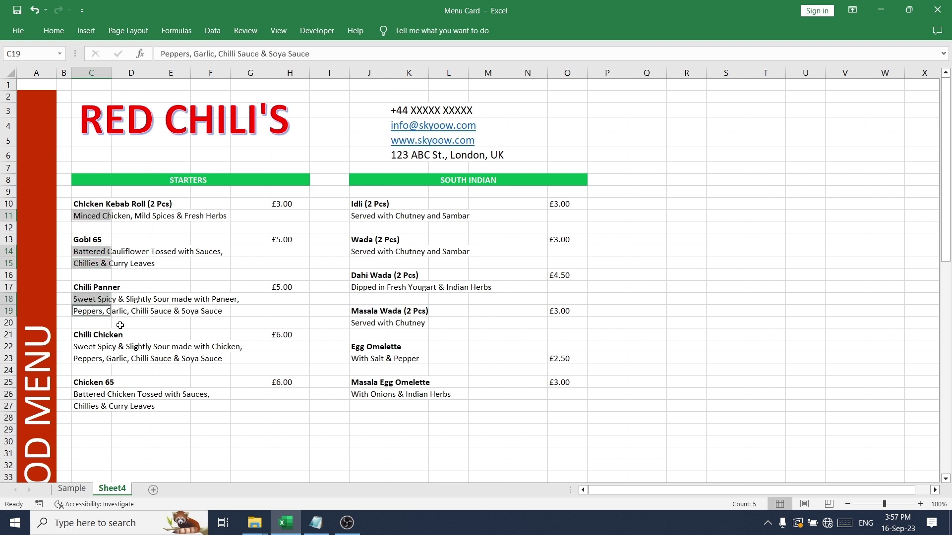
ctrl+click(97, 350)
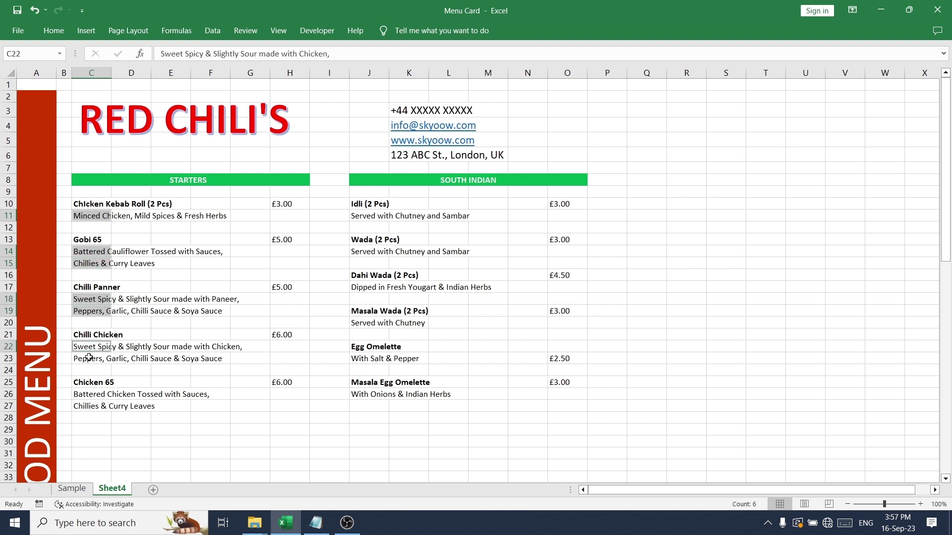
ctrl+click(89, 356)
ctrl+click(101, 397)
ctrl+click(94, 406)
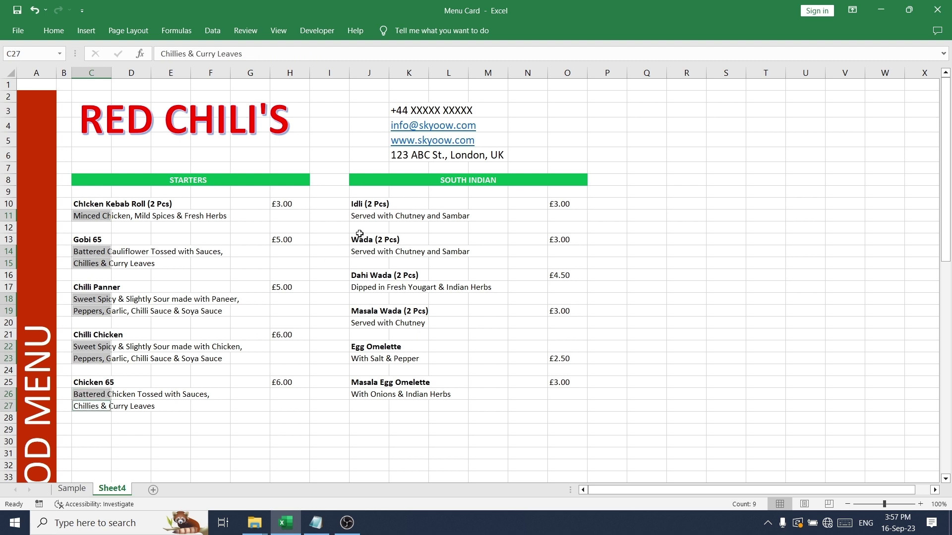
Add the South Indian descriptions and colour all selected descriptions dark red.
ctrl+click(373, 216)
ctrl+click(370, 254)
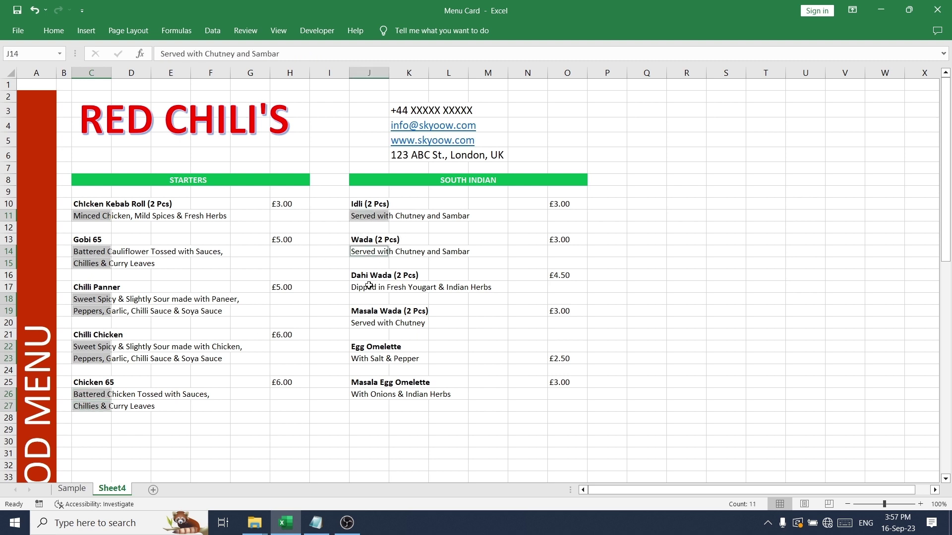
ctrl+click(368, 286)
ctrl+click(370, 325)
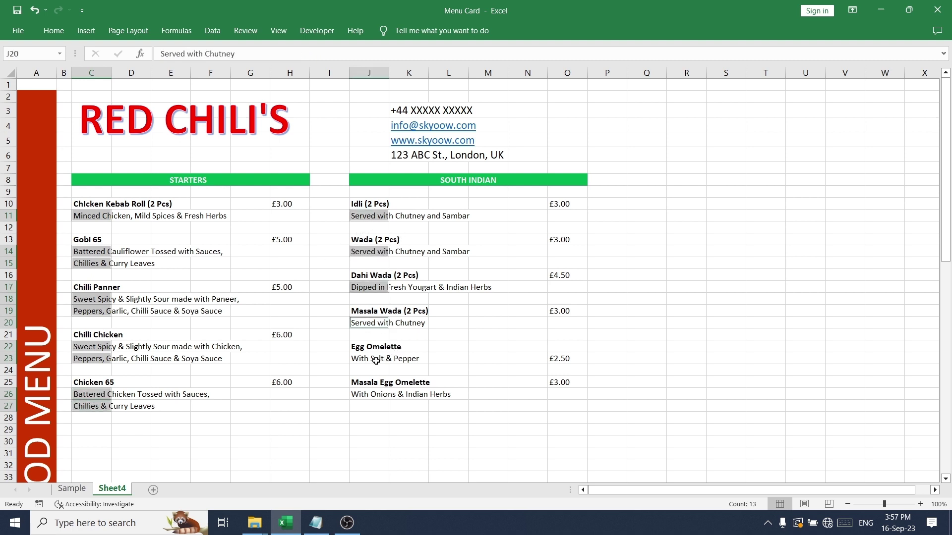
ctrl+click(375, 361)
ctrl+click(375, 396)
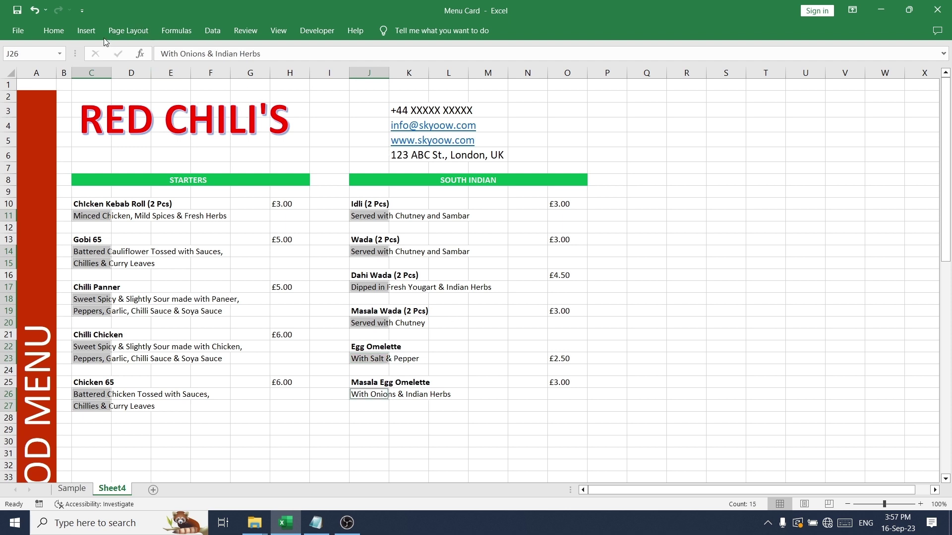
click(53, 31)
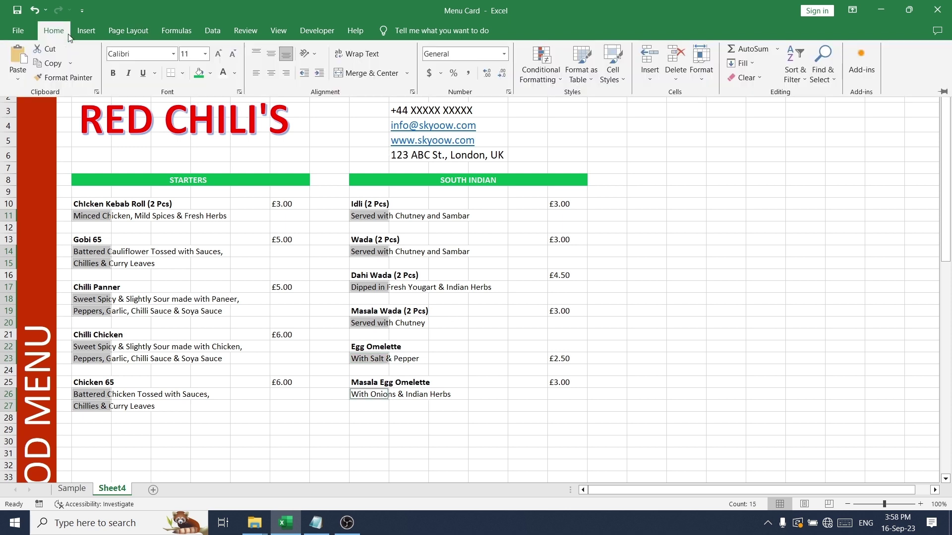
click(234, 73)
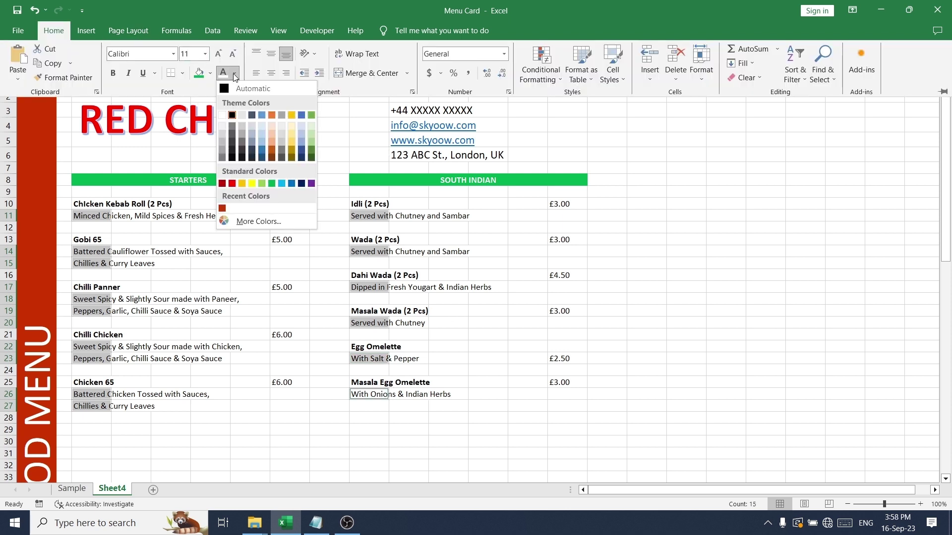
click(232, 184)
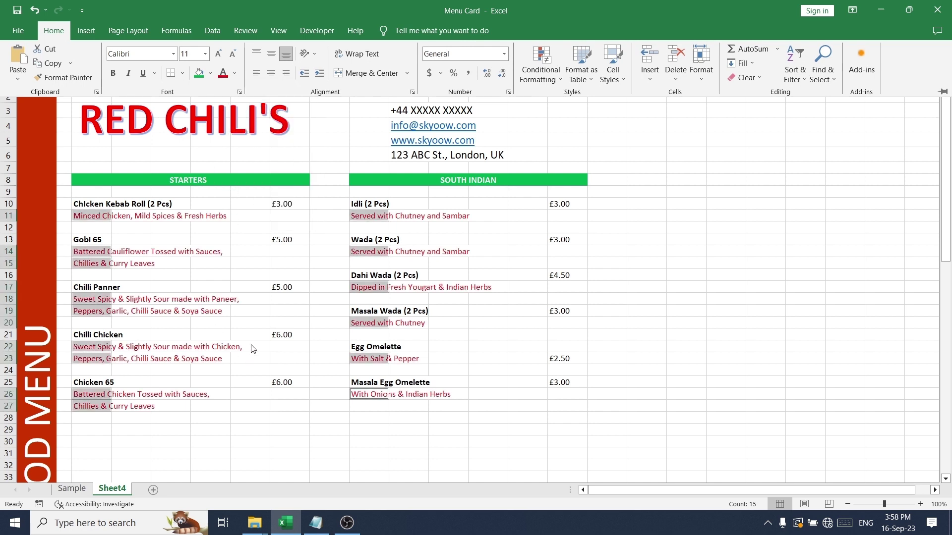
click(235, 75)
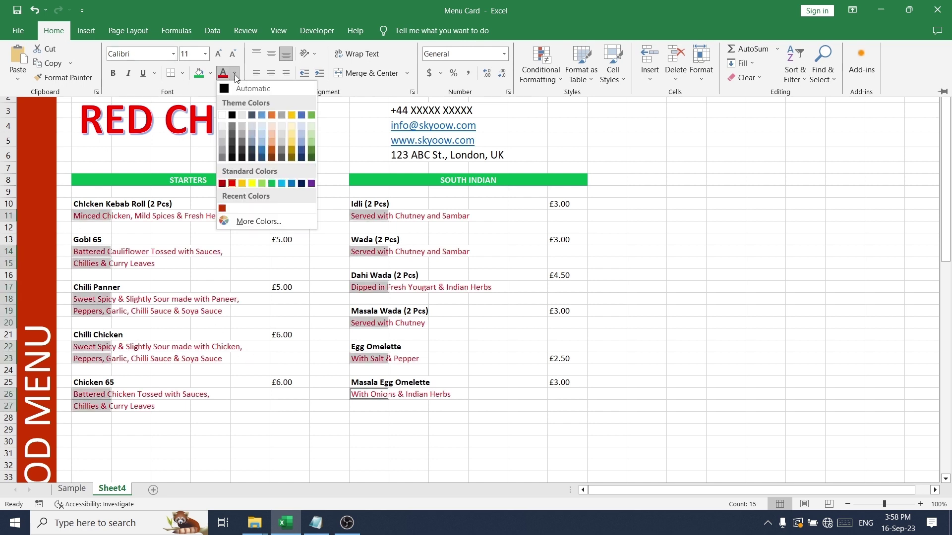
click(222, 209)
Copy the red Chicken 65 description style from C27 onto C39 and C42 with Format Painter.
click(238, 273)
scroll(243, 282, down, 3)
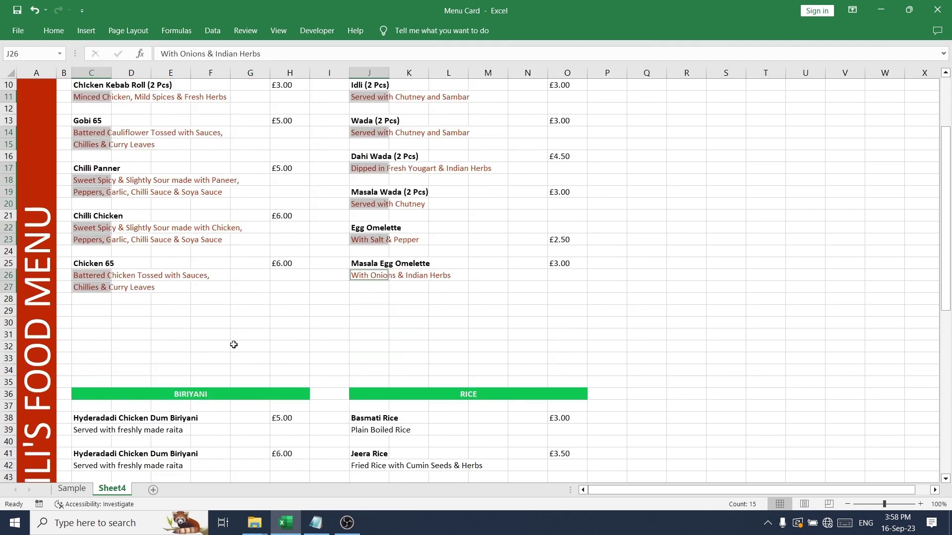
click(233, 332)
click(78, 289)
scroll(198, 314, down, 4)
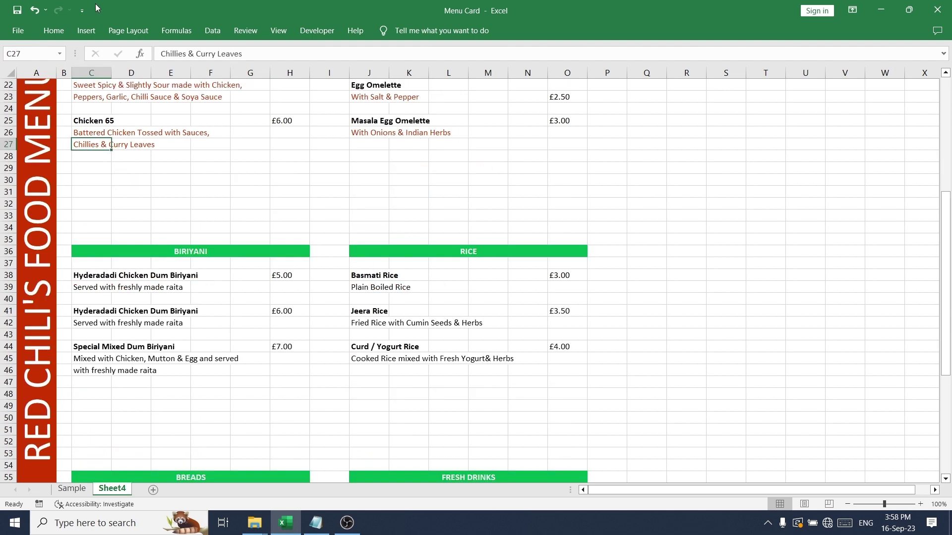
click(49, 33)
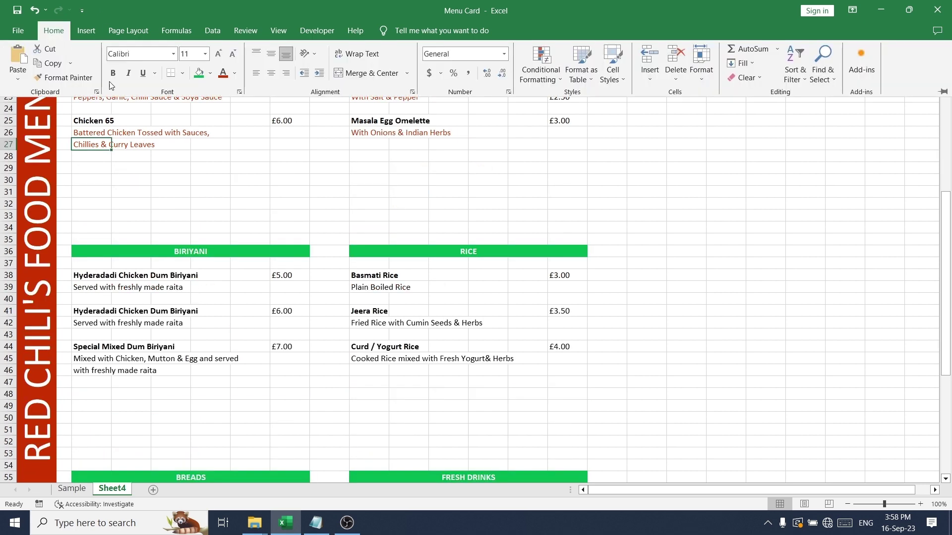
click(70, 78)
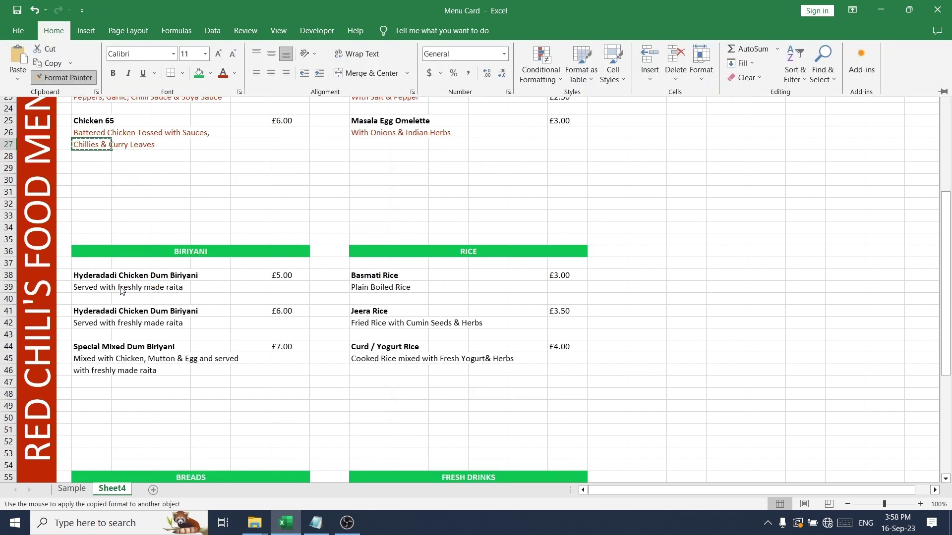
click(89, 288)
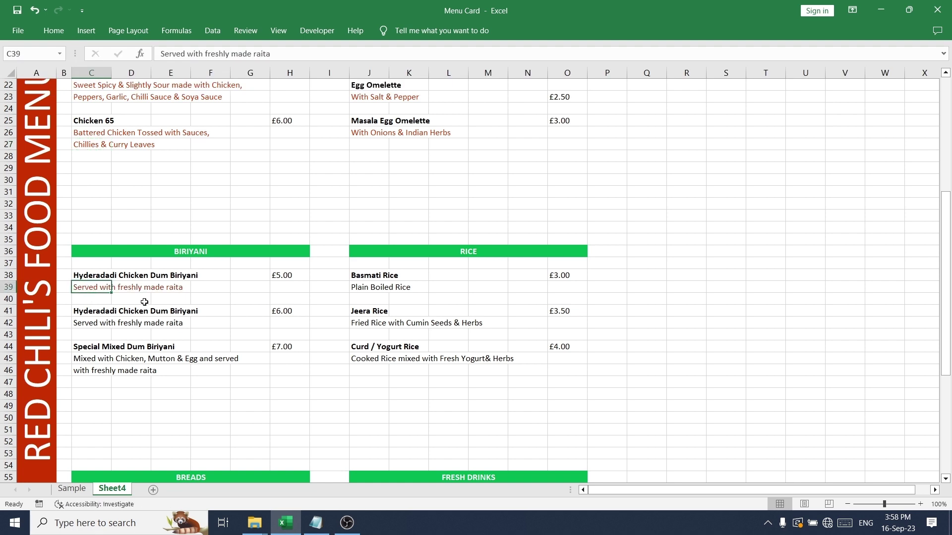
click(53, 30)
click(65, 78)
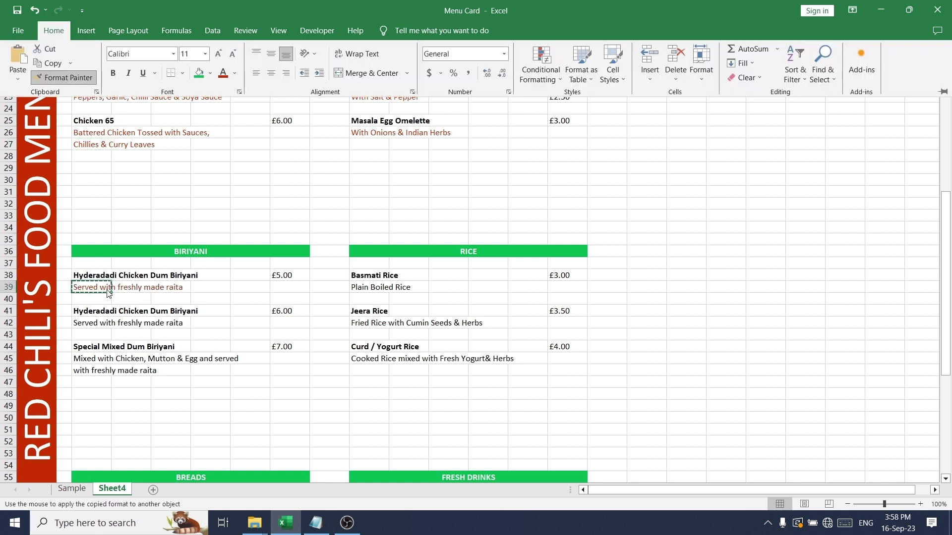
click(91, 324)
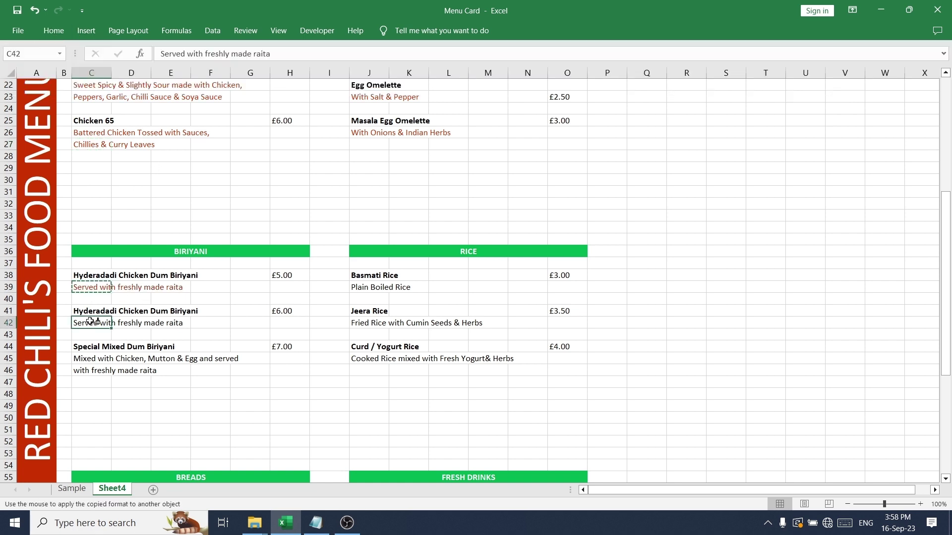
Colour the Special Mixed Dum Biriyani, Basmati, Jeera and Curd Rice descriptions dark red.
click(94, 362)
click(89, 371)
click(92, 360)
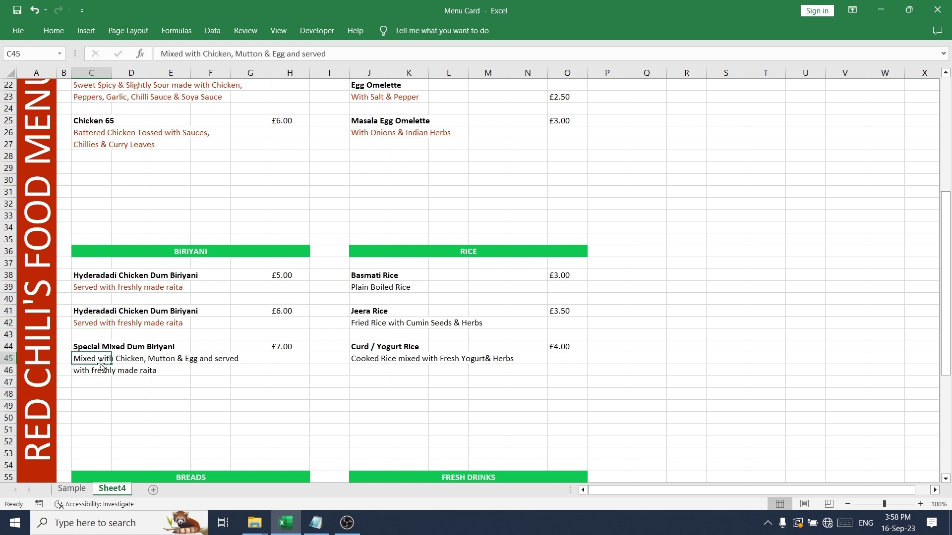
ctrl+click(101, 371)
ctrl+click(355, 291)
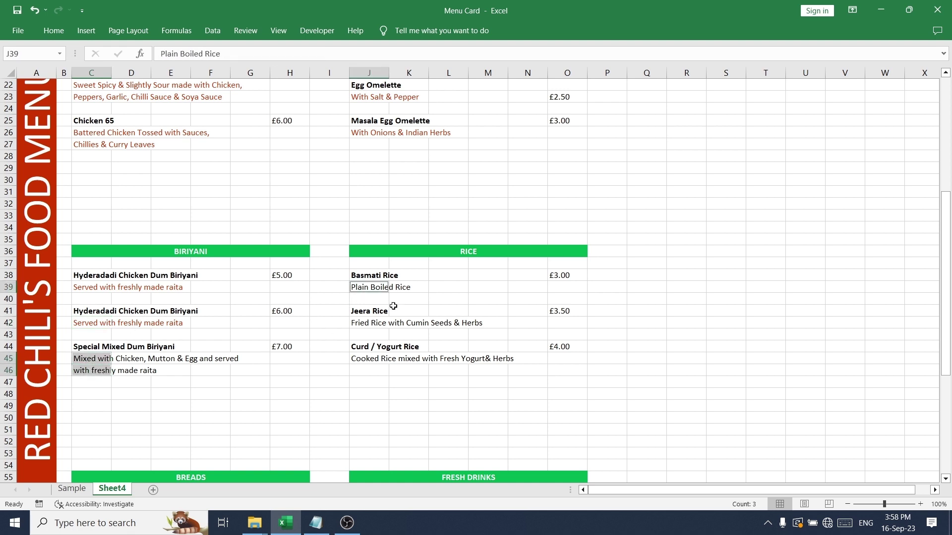
ctrl+click(362, 325)
ctrl+click(369, 360)
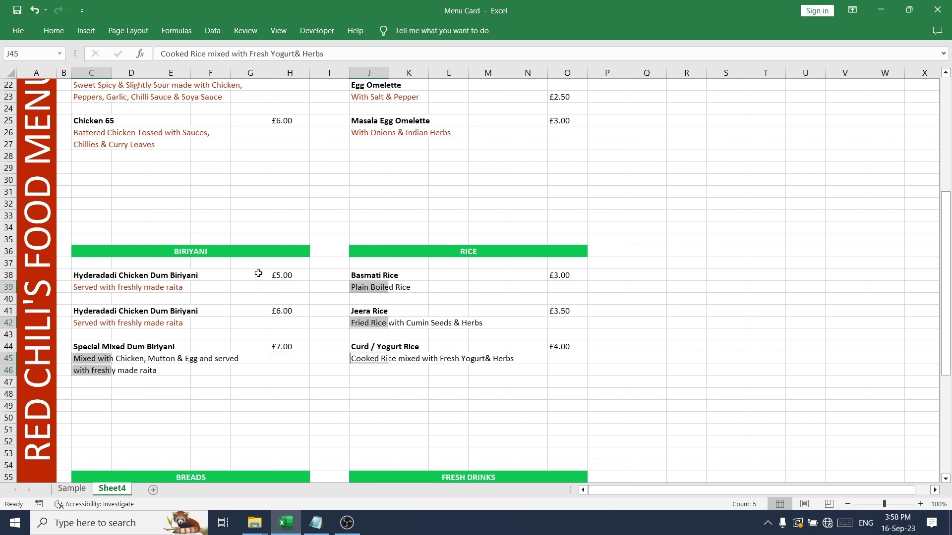
scroll(259, 273, down, 5)
scroll(265, 260, up, 3)
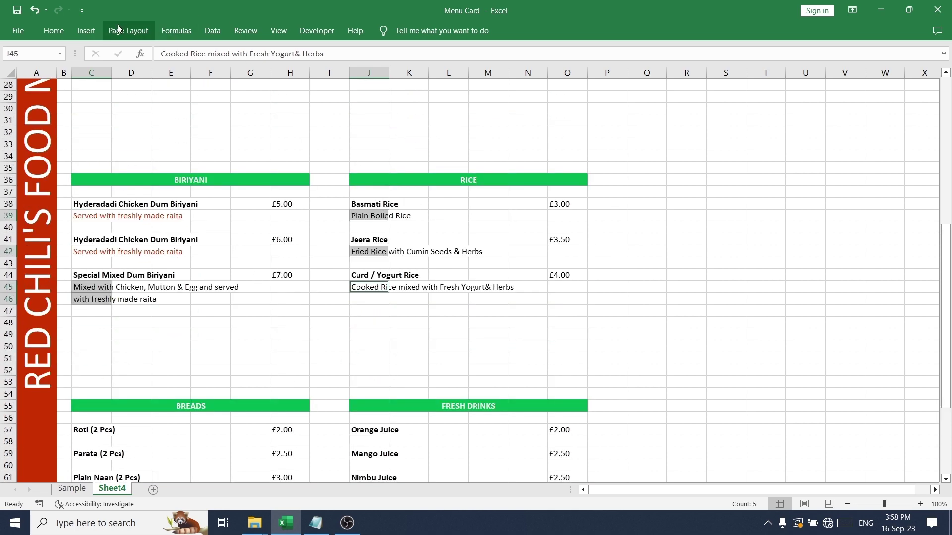
click(54, 31)
click(230, 76)
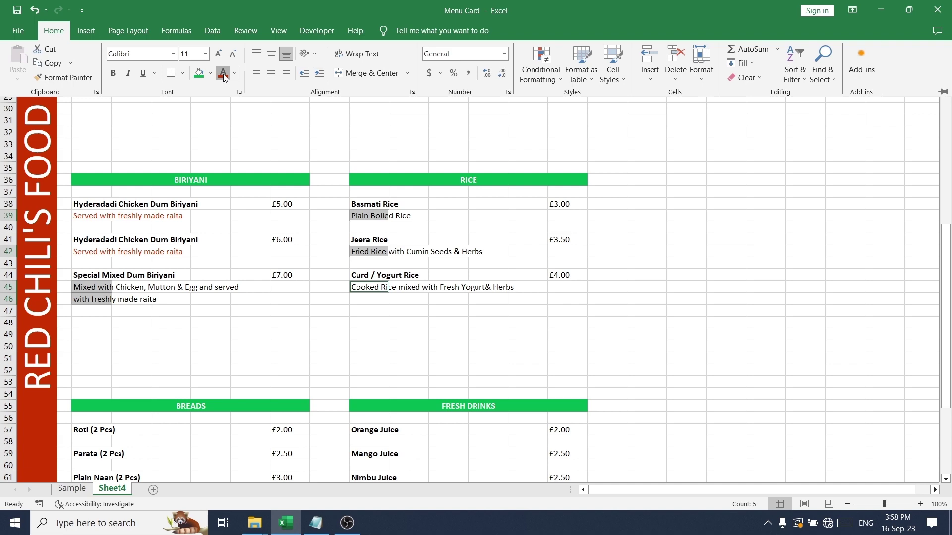
scroll(296, 254, down, 7)
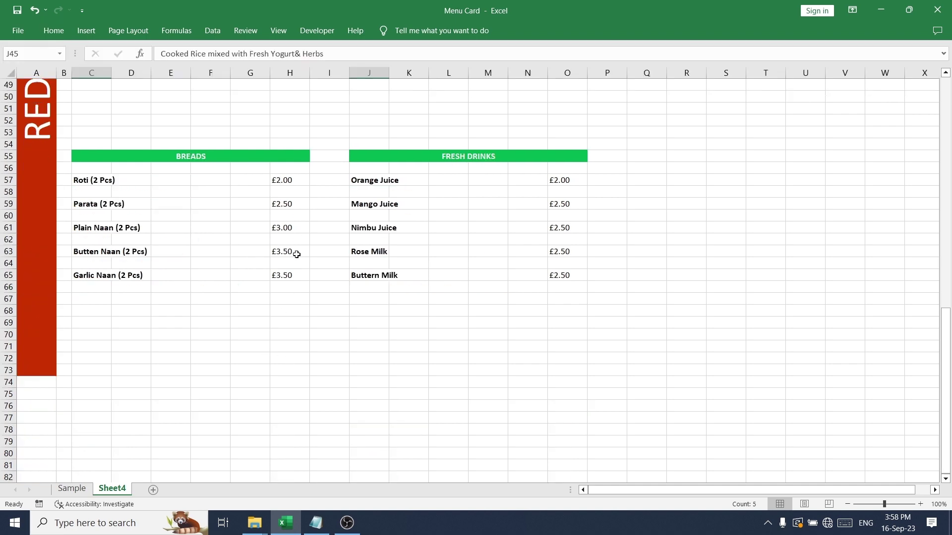
scroll(296, 254, up, 16)
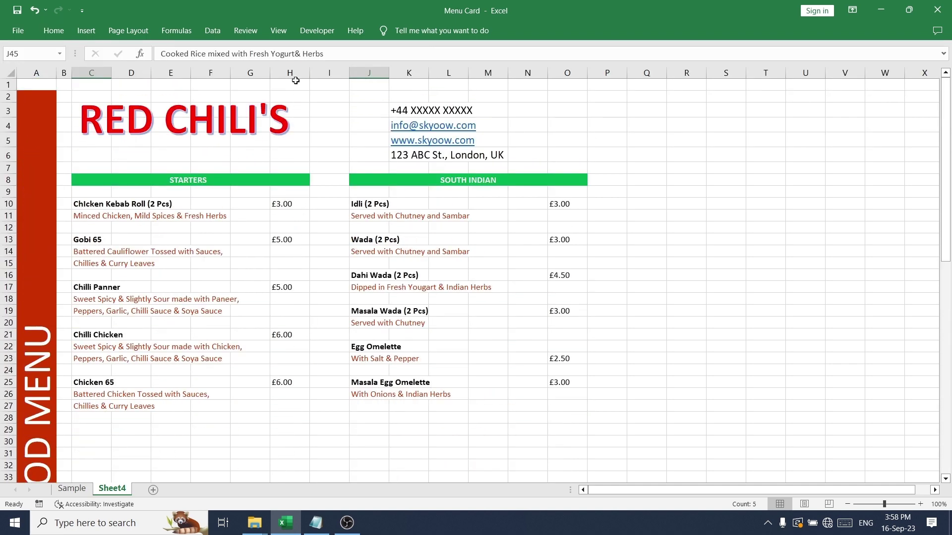
Centre the prices in columns H and O.
click(294, 72)
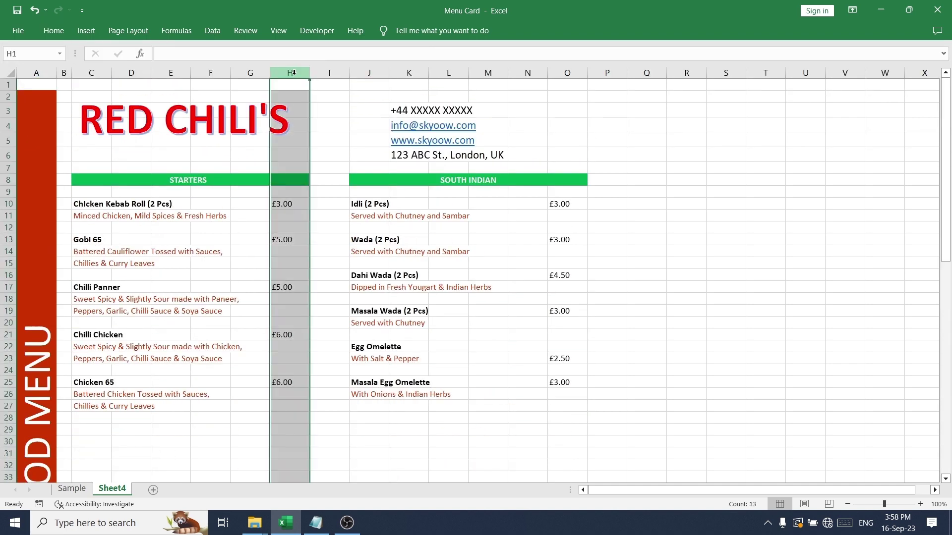
ctrl+click(566, 71)
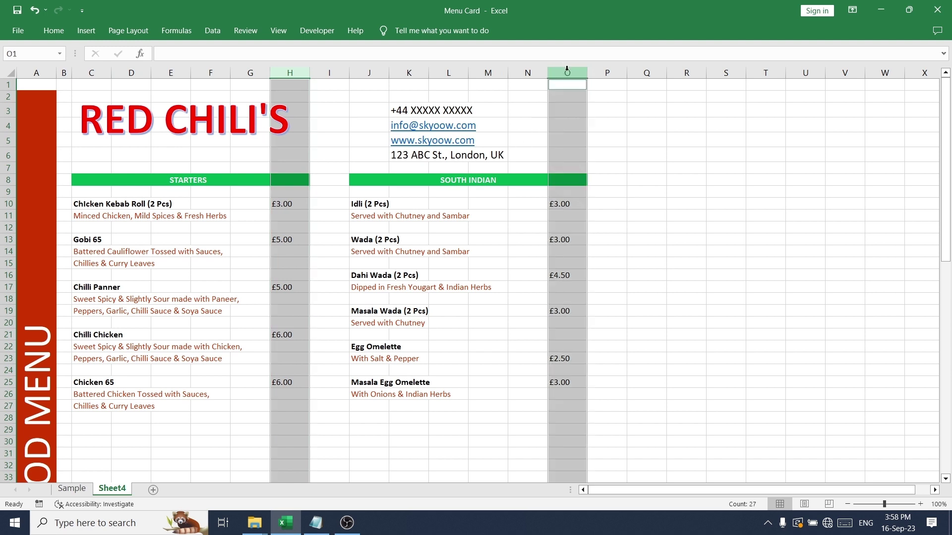
click(53, 31)
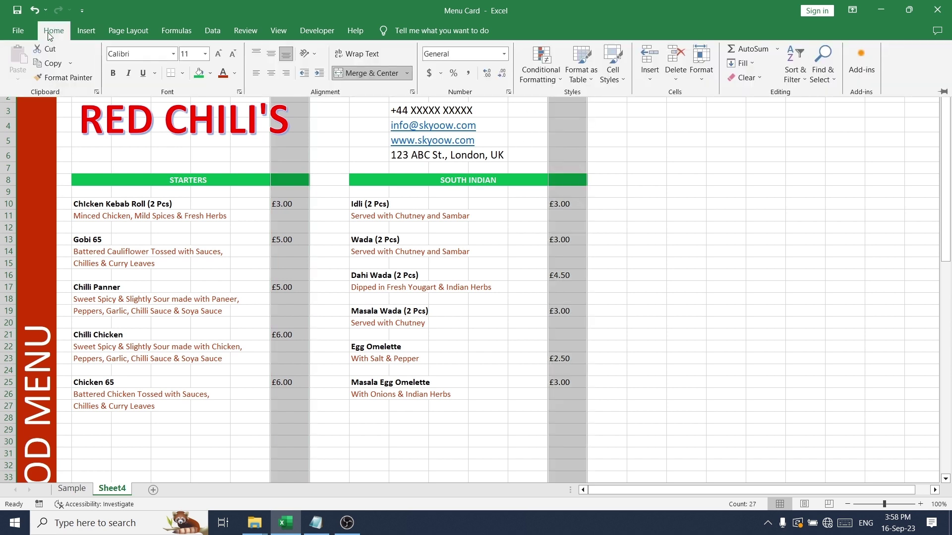
click(272, 73)
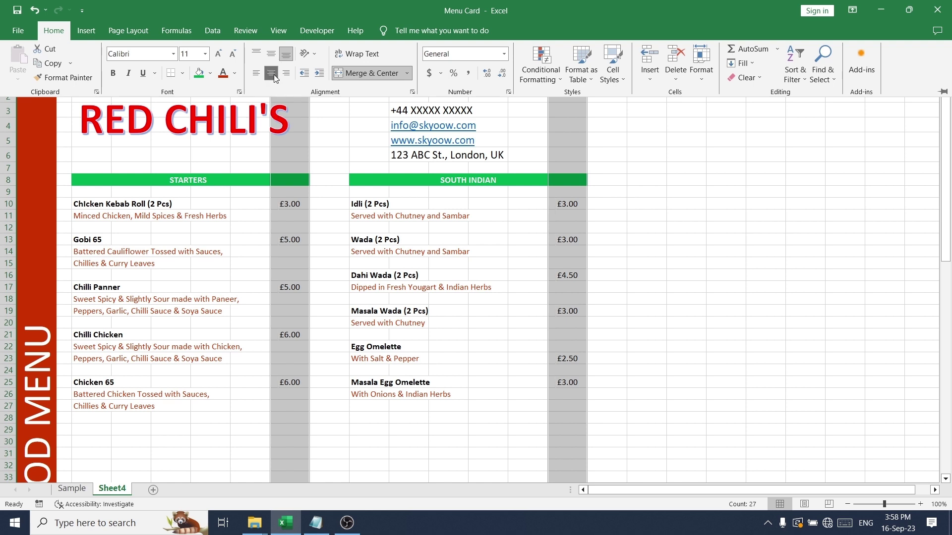
click(283, 205)
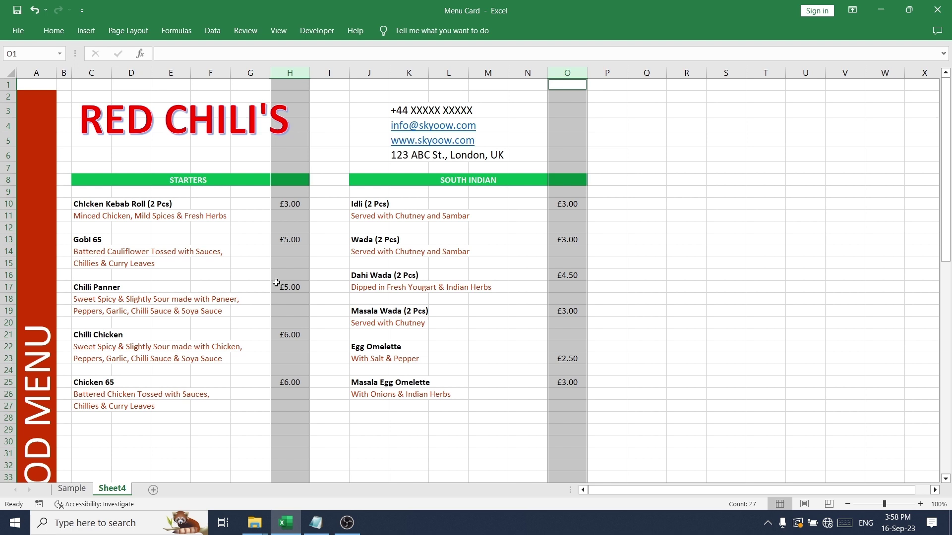
click(291, 213)
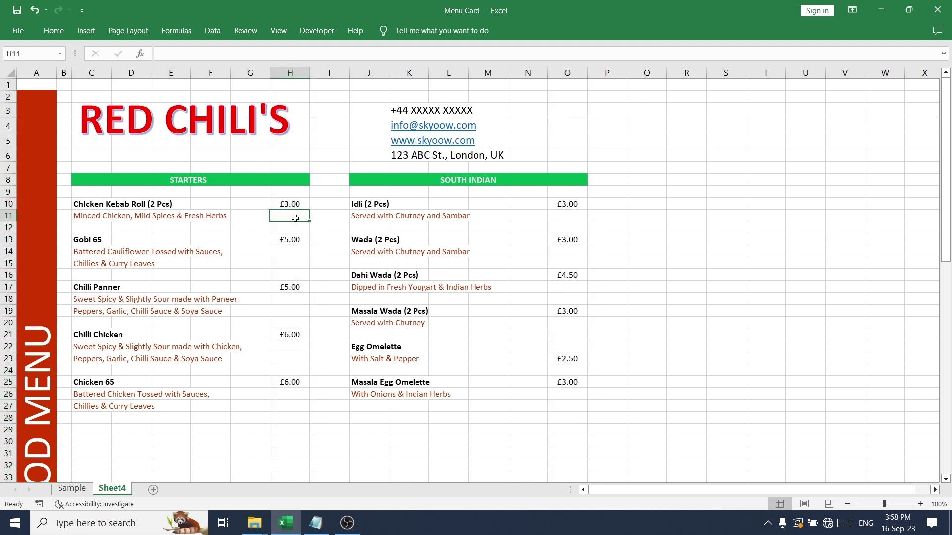
Bold the Starters, South Indian and Biriyani prices.
drag(292, 222, 255, 411)
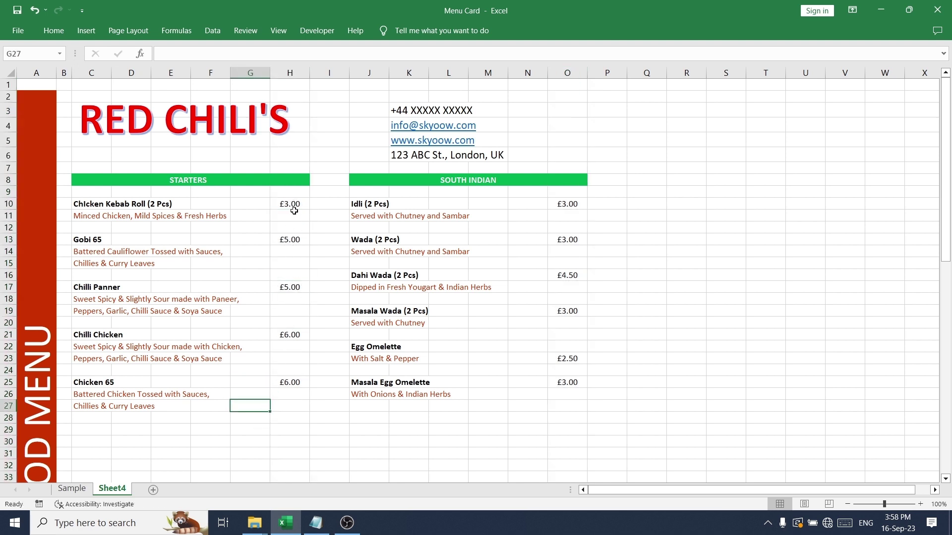
drag(289, 197, 287, 406)
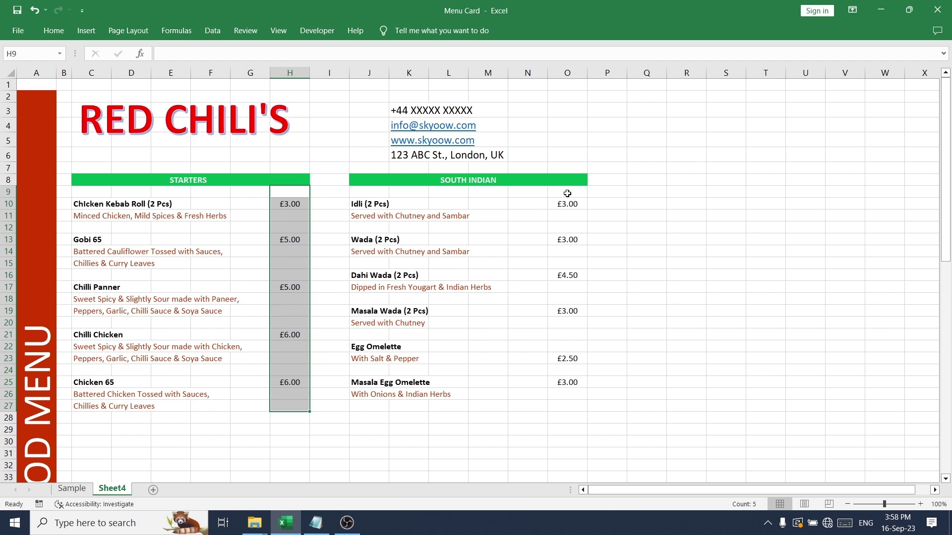
key(ctrl+b)
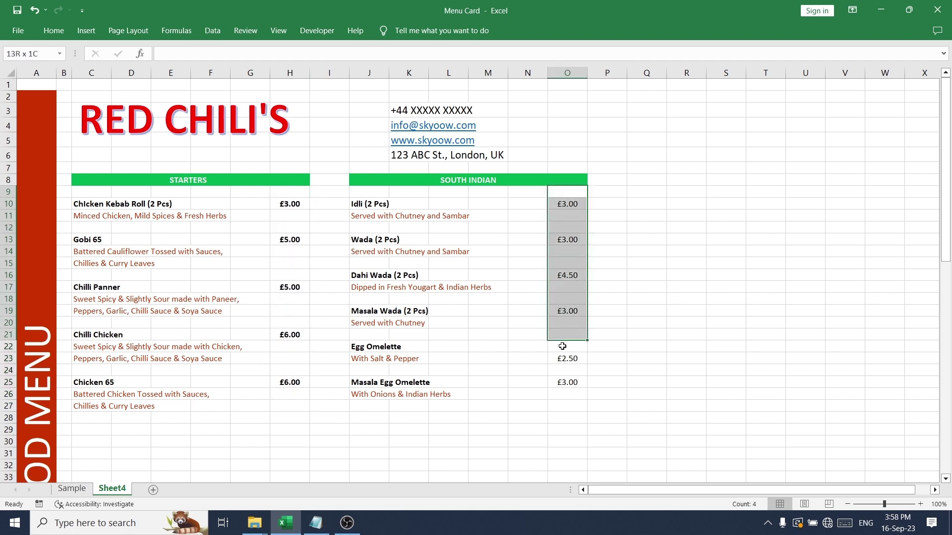
drag(562, 346, 559, 402)
key(ctrl+b)
scroll(298, 341, down, 6)
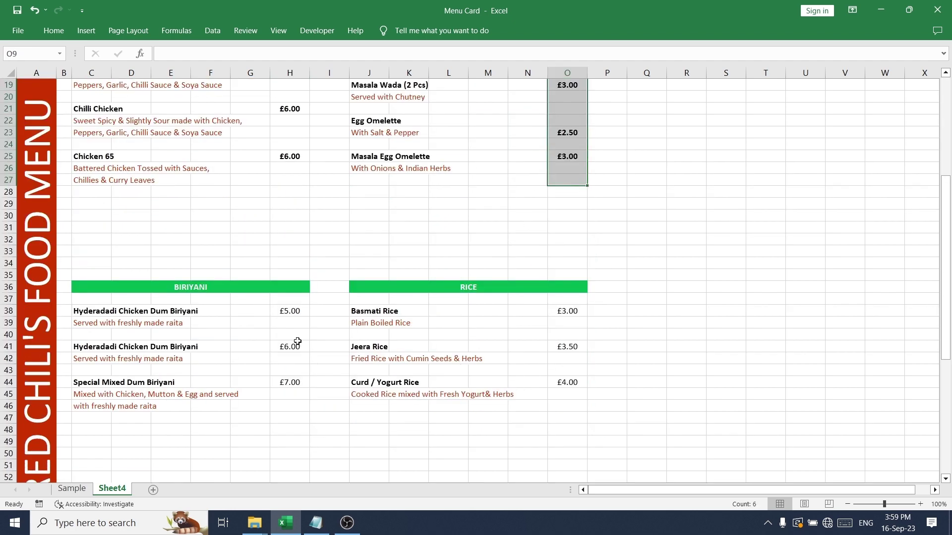
scroll(297, 341, down, 2)
drag(287, 224, 314, 375)
key(ctrl+b)
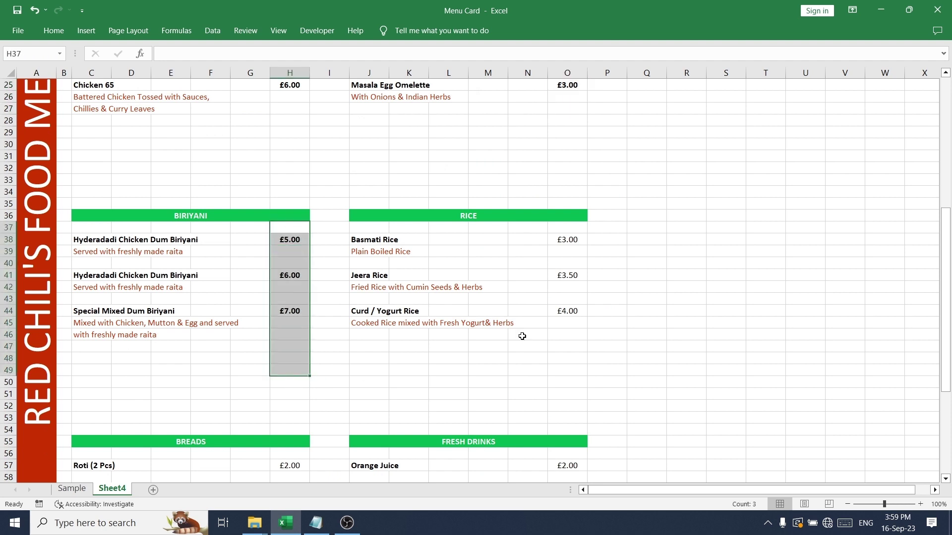
Bold the Rice, Breads and Fresh Drinks prices.
drag(582, 225, 570, 331)
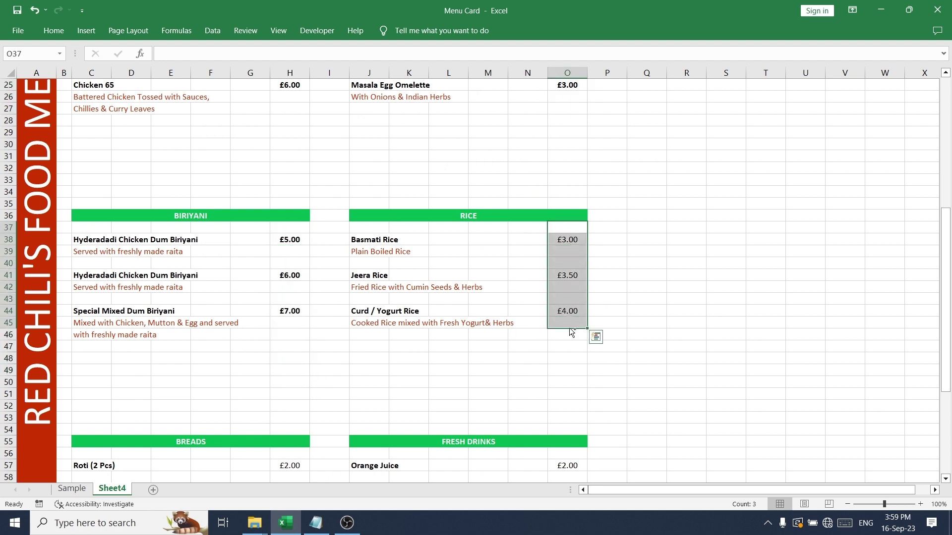
key(ctrl+b)
scroll(570, 329, down, 7)
drag(286, 210, 287, 331)
key(ctrl+b)
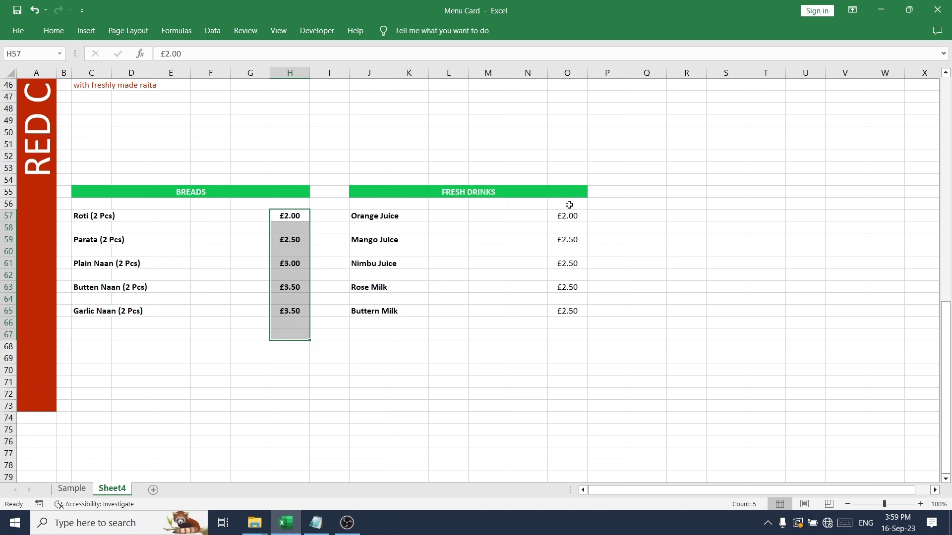
drag(568, 204, 564, 327)
key(ctrl+b)
scroll(417, 325, up, 5)
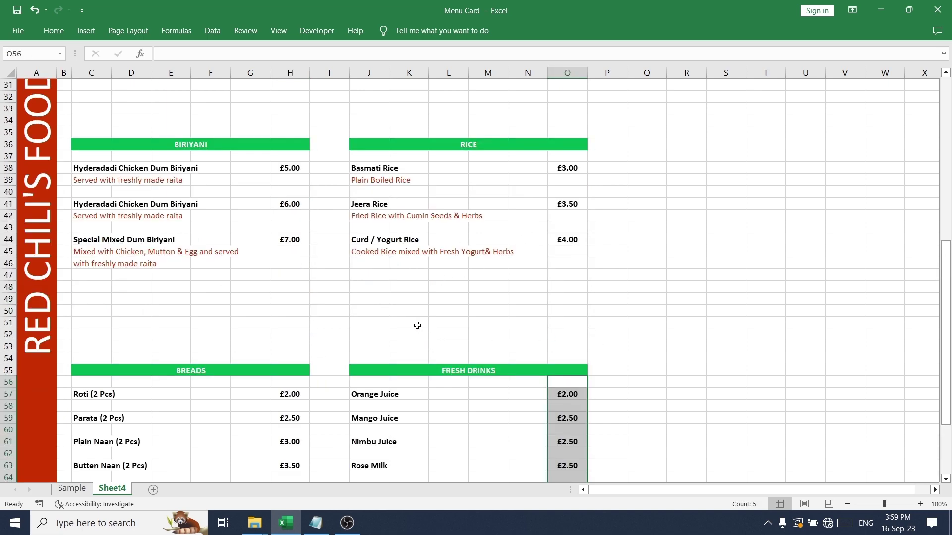
scroll(417, 326, up, 10)
click(95, 177)
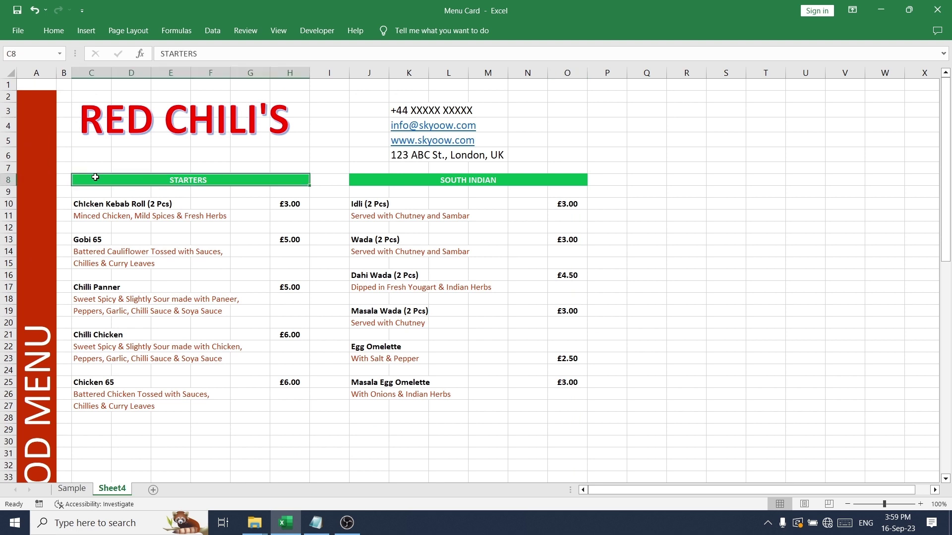
click(147, 153)
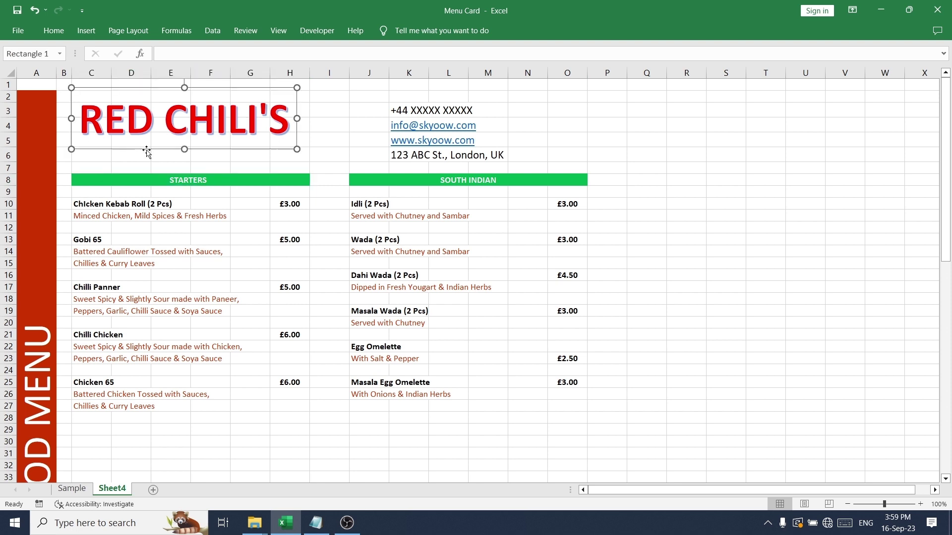
click(273, 465)
mouse_move(264, 526)
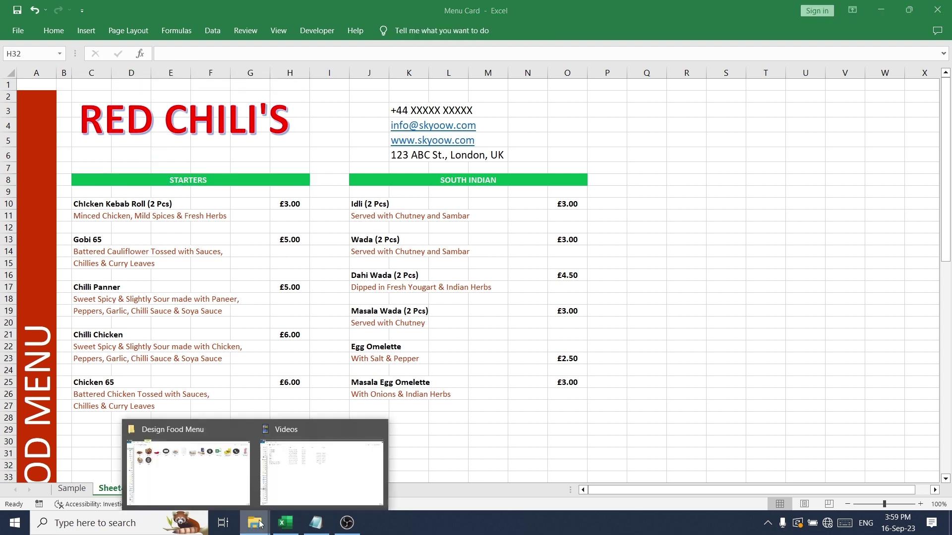
click(236, 473)
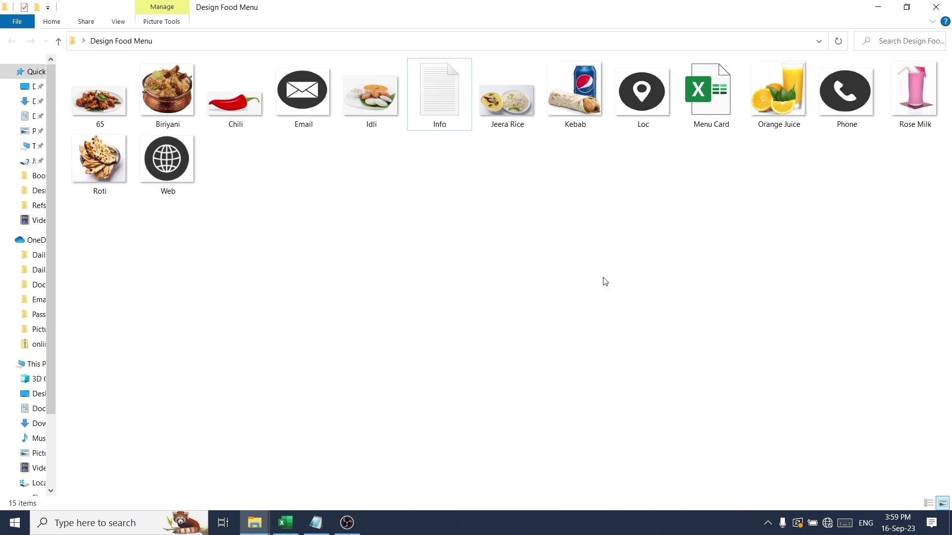
click(285, 522)
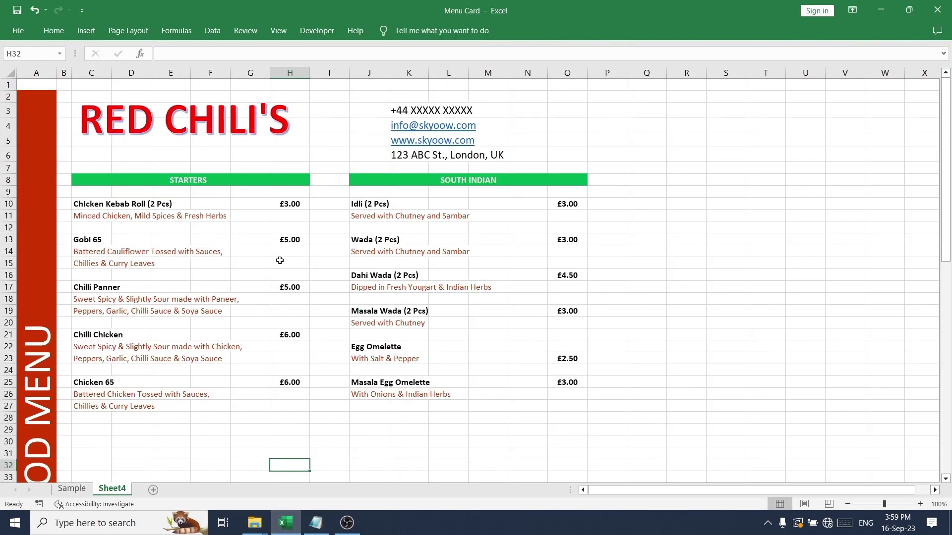
Insert the Chili picture from Desktop > Design Food Menu onto Sheet4.
click(136, 150)
key(alt+Tab)
key(alt+Tab)
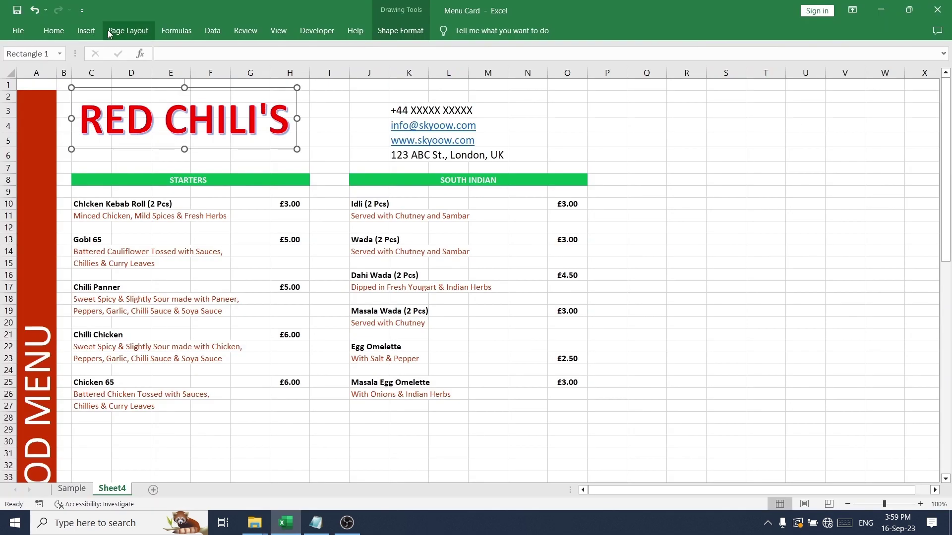
click(86, 30)
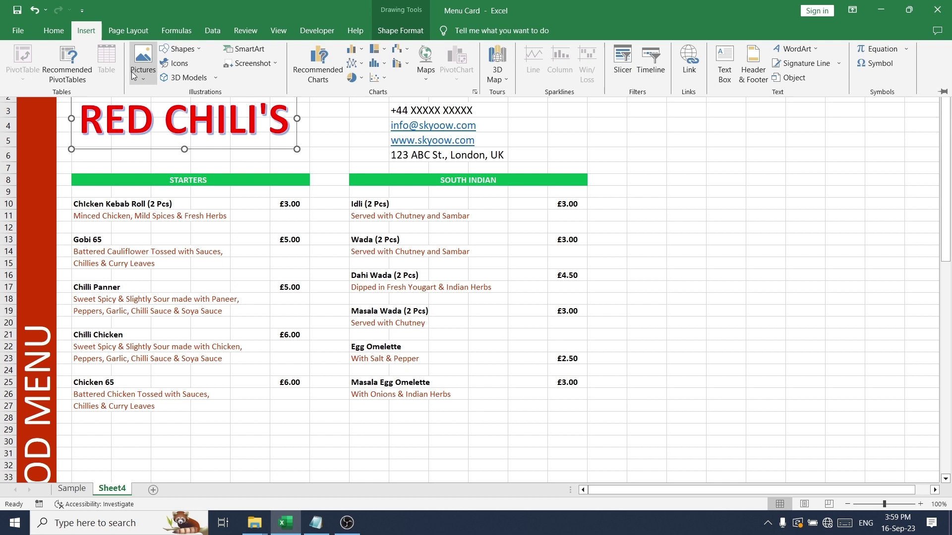
click(144, 81)
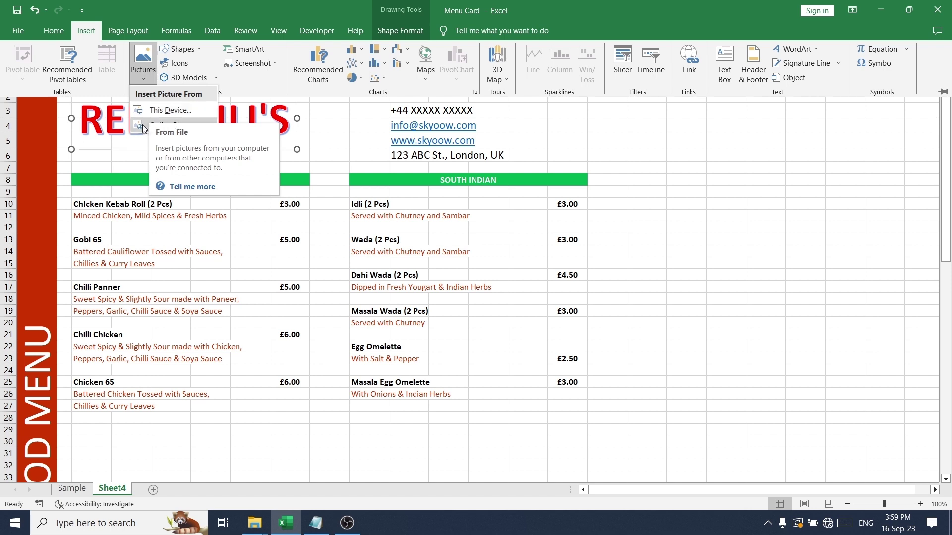
click(184, 113)
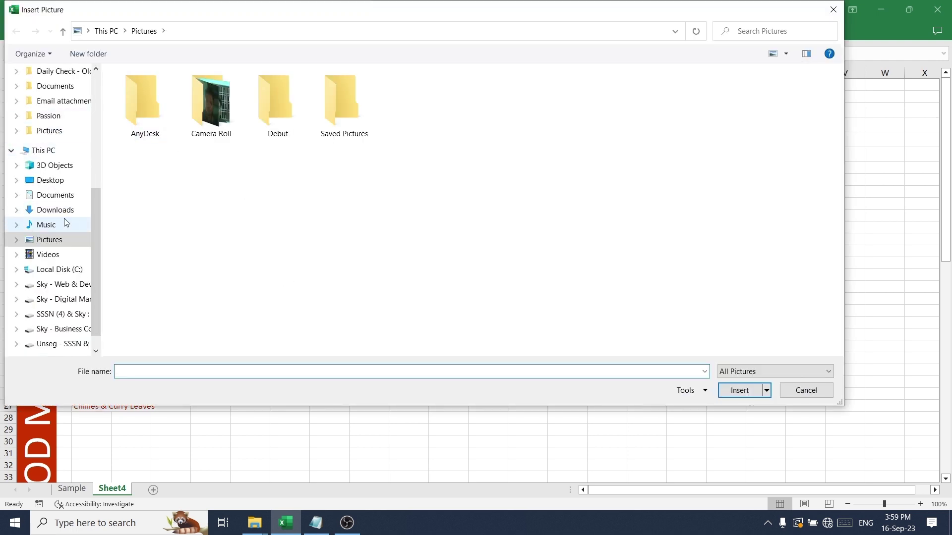
scroll(68, 207, up, 2)
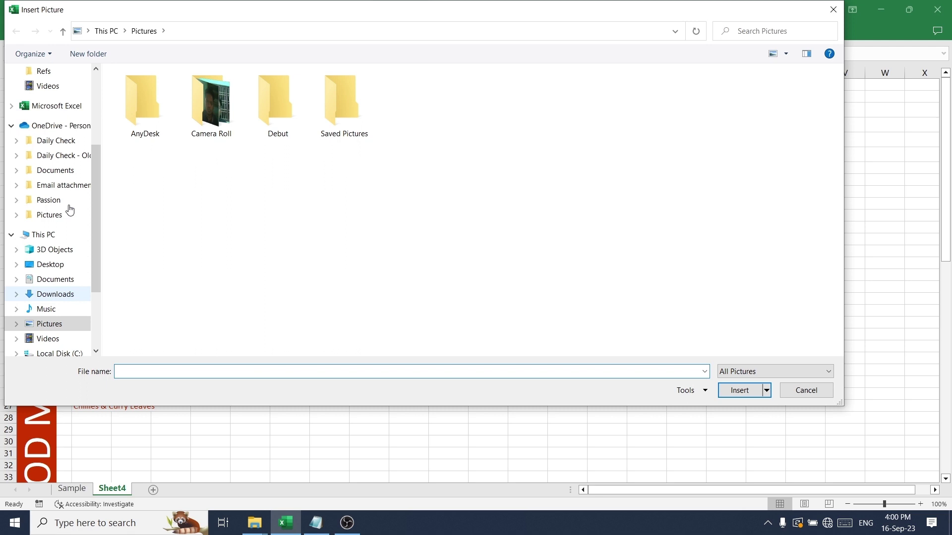
scroll(70, 210, up, 1)
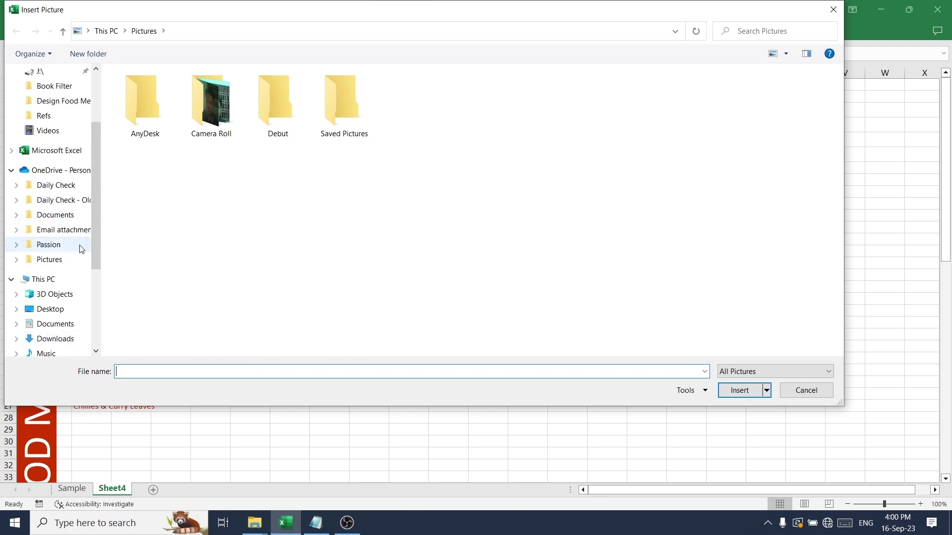
scroll(77, 246, up, 1)
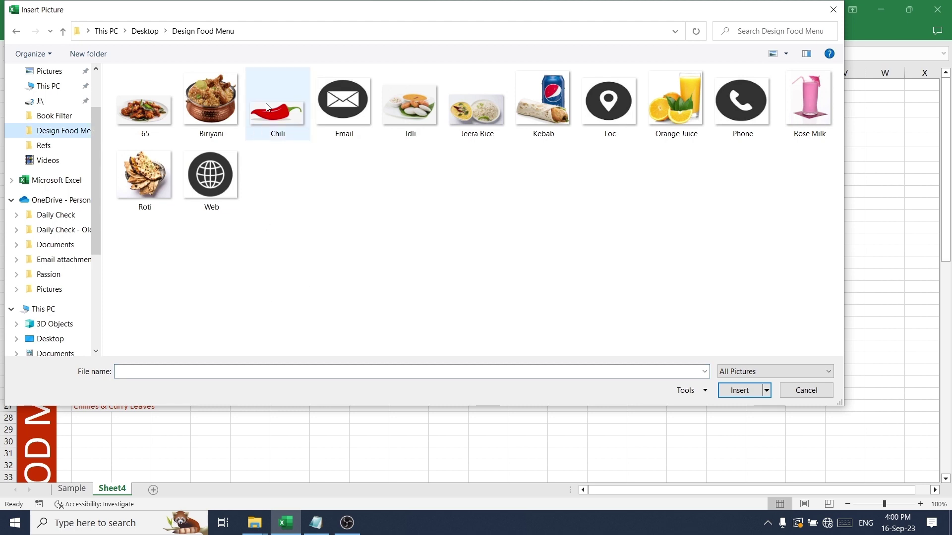
click(283, 119)
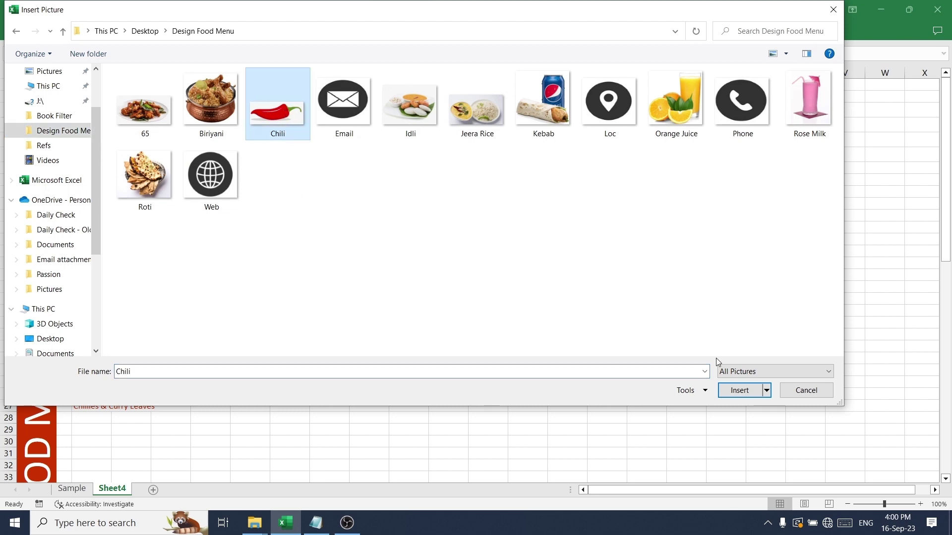
click(739, 390)
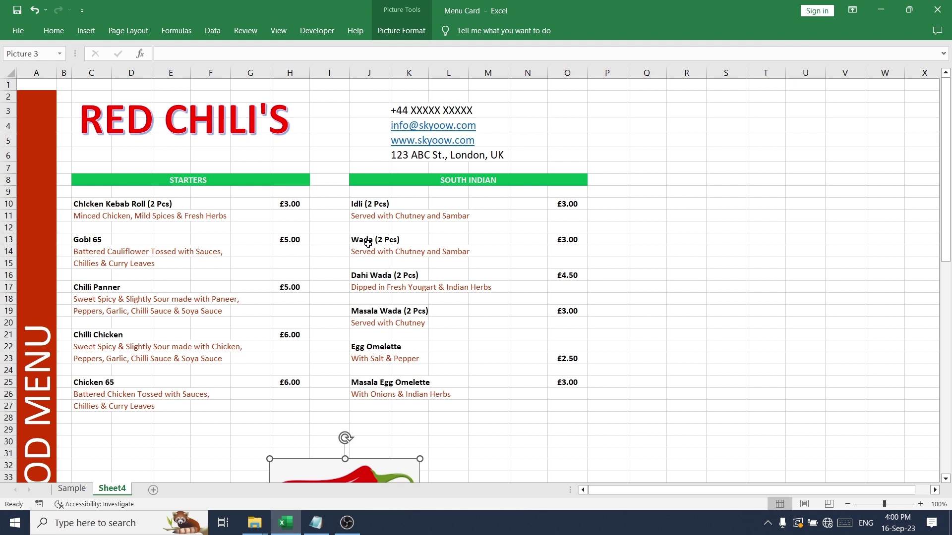
Place the chili picture left of the RED CHILI'S title, shifting the title right.
drag(379, 470, 430, 254)
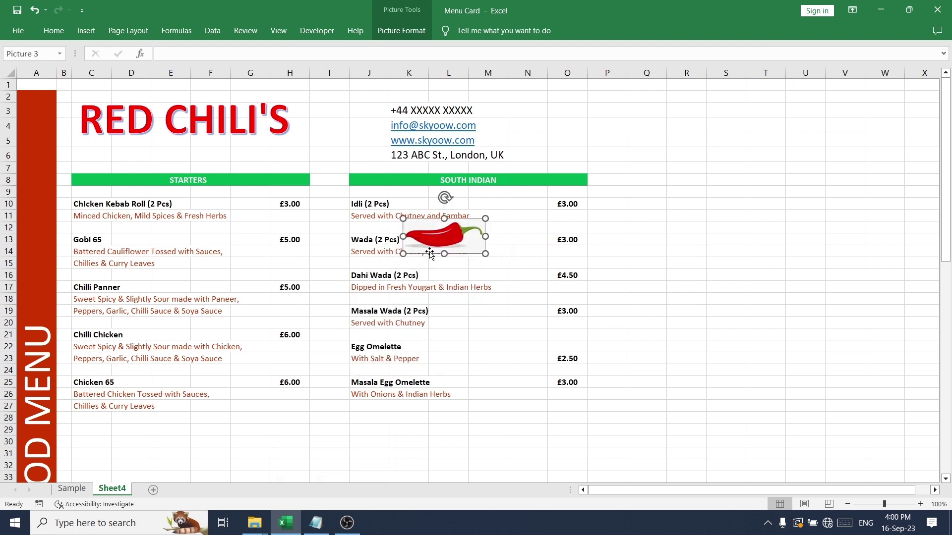
click(97, 119)
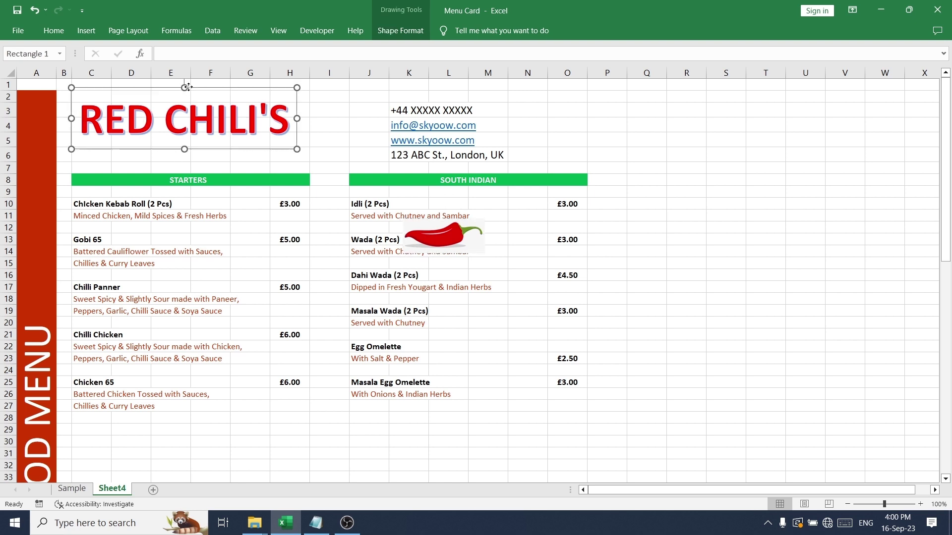
drag(188, 87, 224, 97)
click(449, 235)
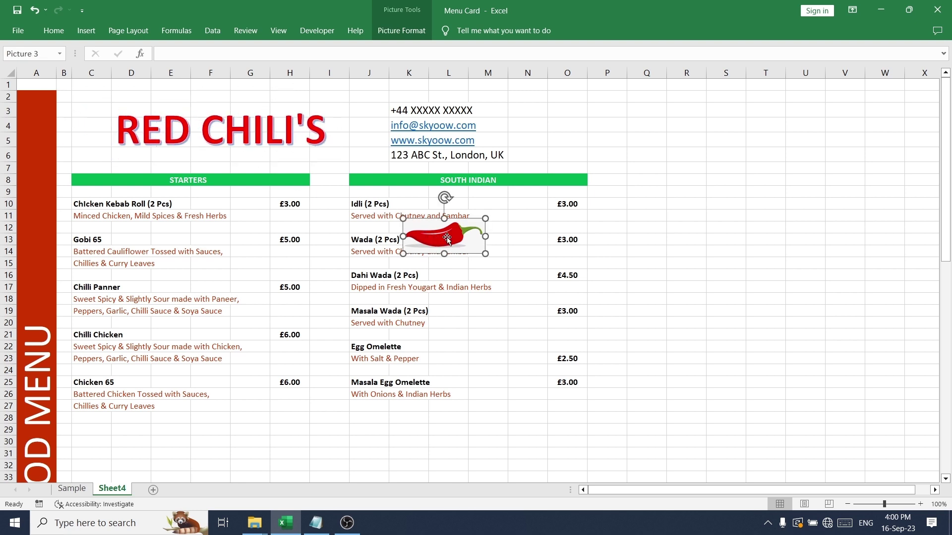
drag(449, 235, 94, 142)
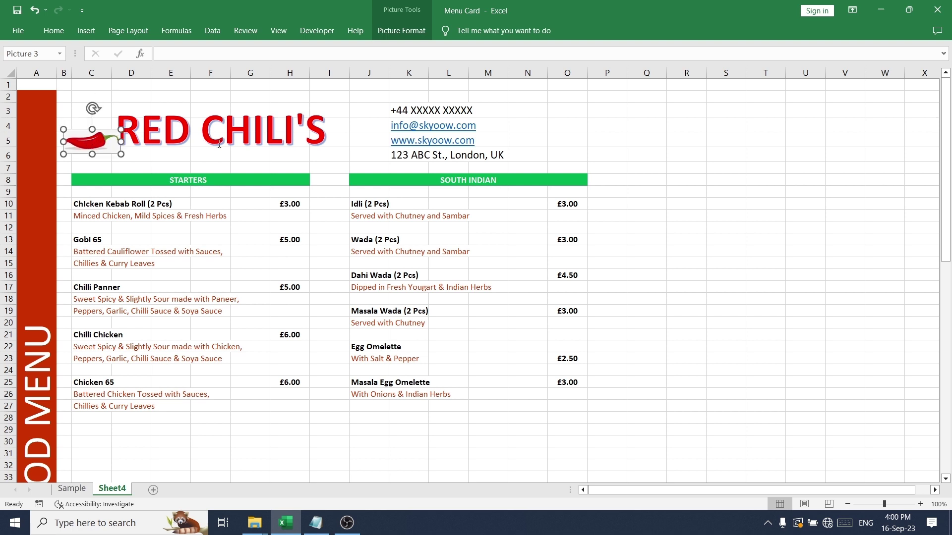
click(221, 135)
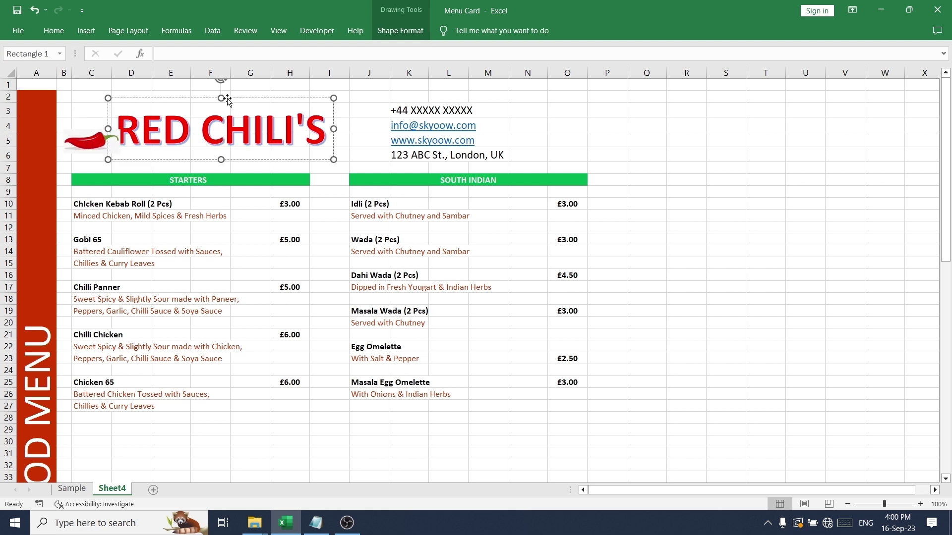
drag(227, 98, 242, 102)
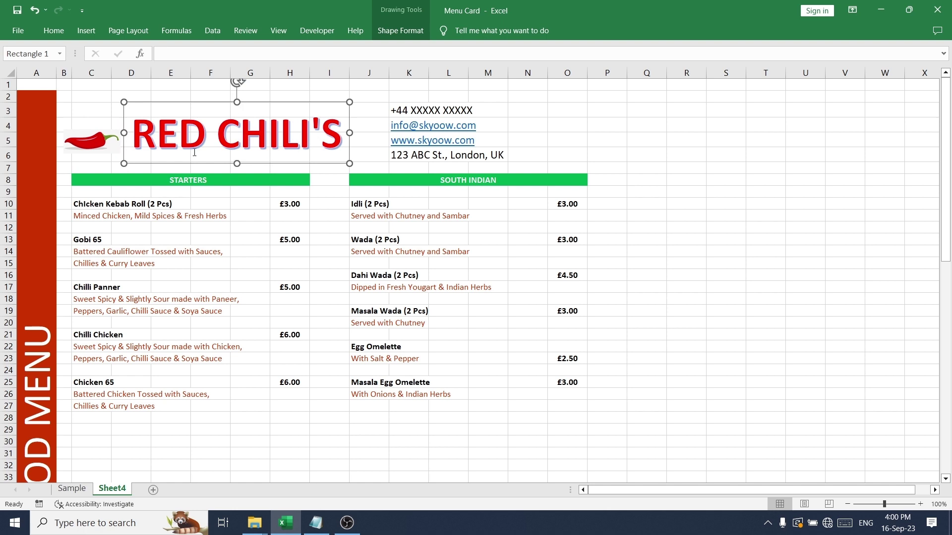
Shrink the chili picture and tilt it at an angle to form a logo.
click(101, 149)
drag(123, 127, 101, 123)
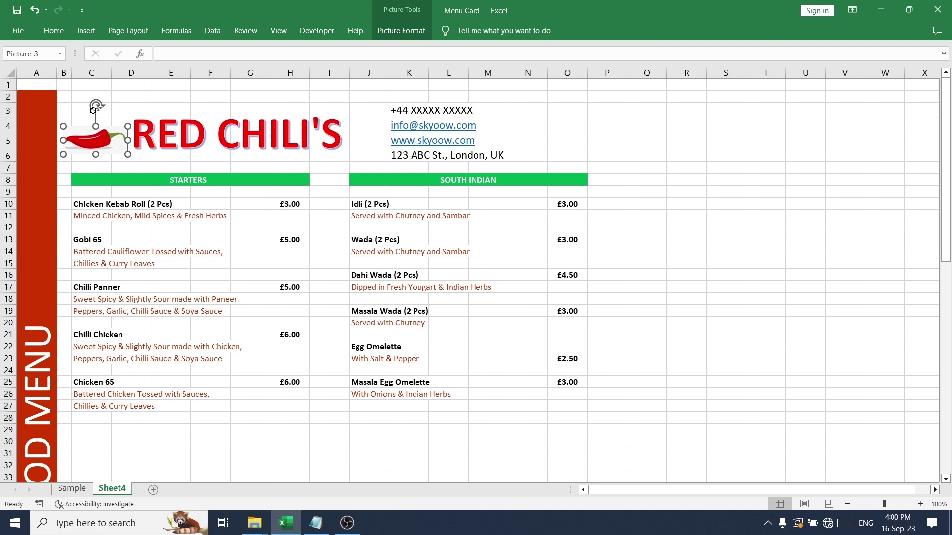
drag(95, 107, 83, 112)
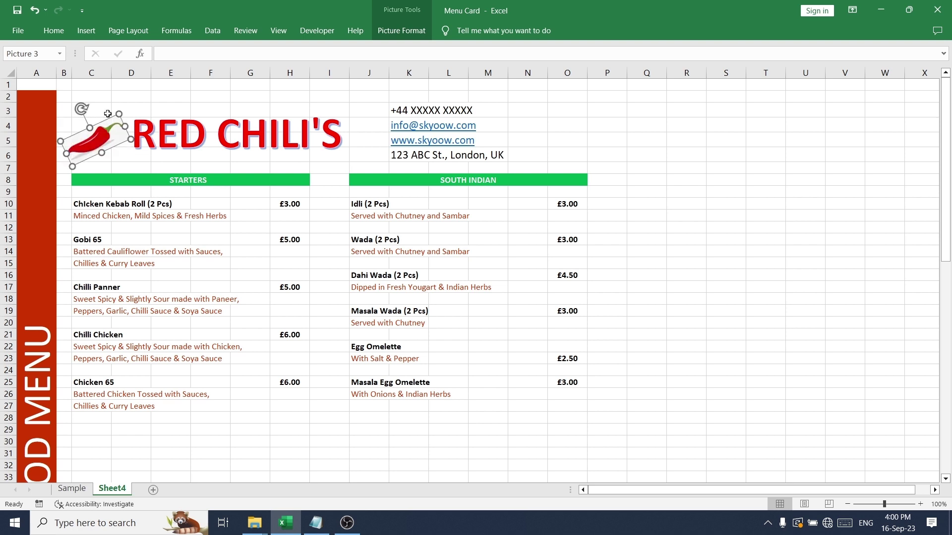
click(718, 331)
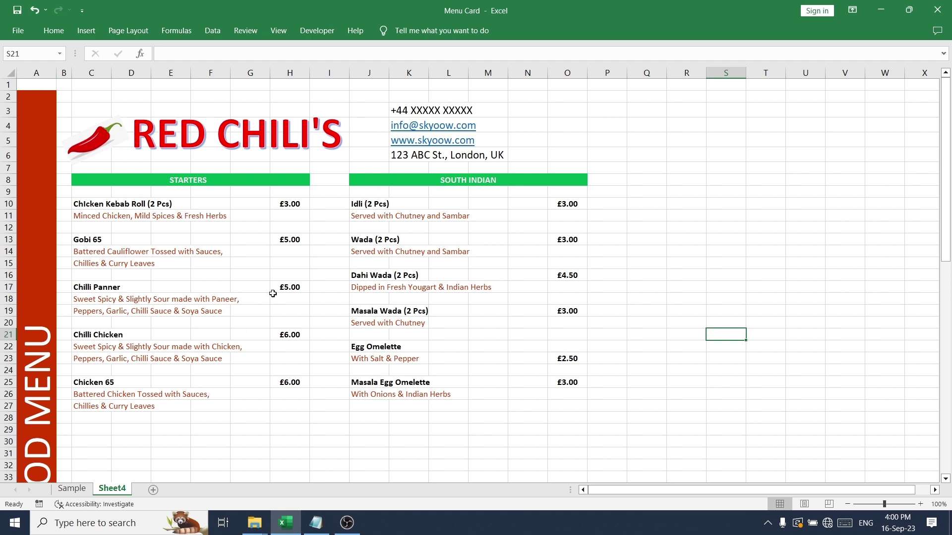
scroll(273, 294, down, 10)
scroll(272, 294, up, 10)
click(86, 30)
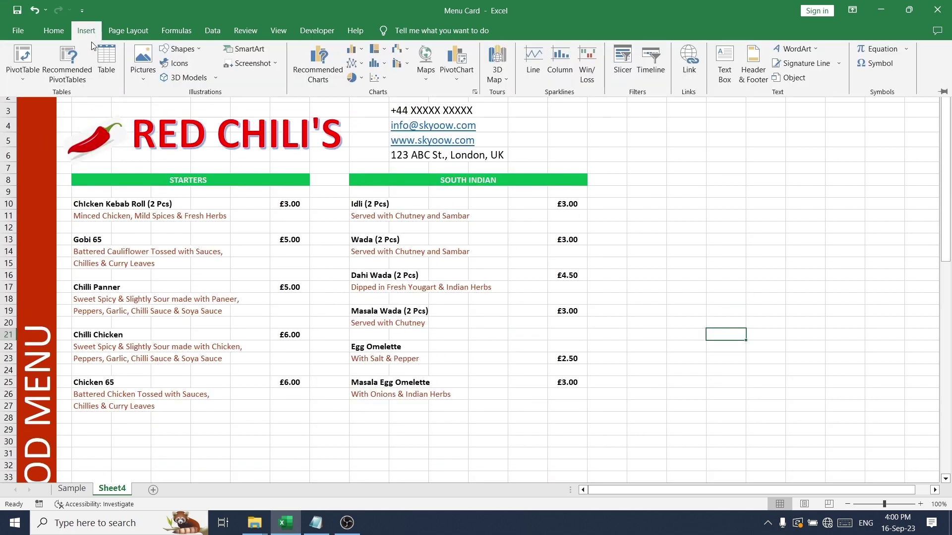
Insert the 65, Biriyani, Idli, Jeera Rice, Kebab, Orange Juice, Rose Milk and Roti photos together.
click(135, 75)
click(161, 110)
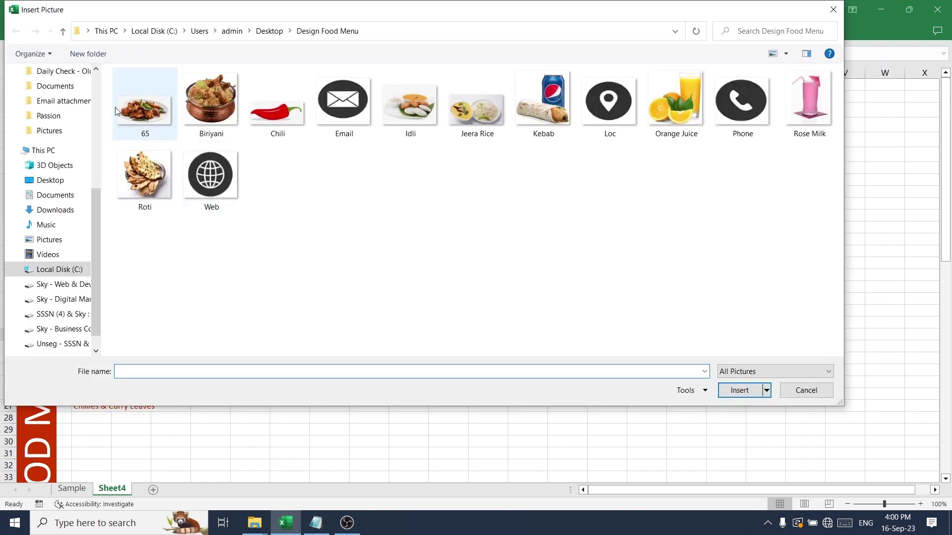
click(126, 105)
ctrl+click(224, 112)
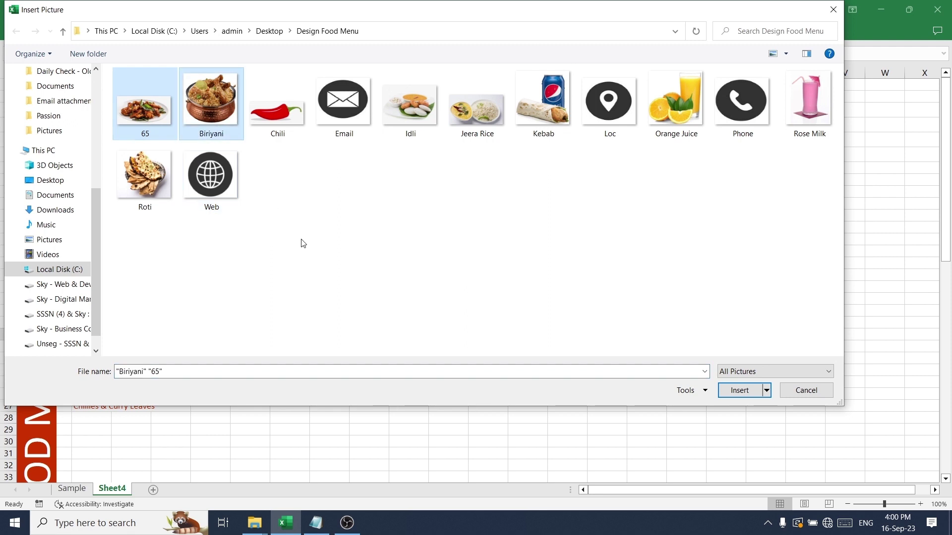
ctrl+click(421, 111)
ctrl+click(488, 124)
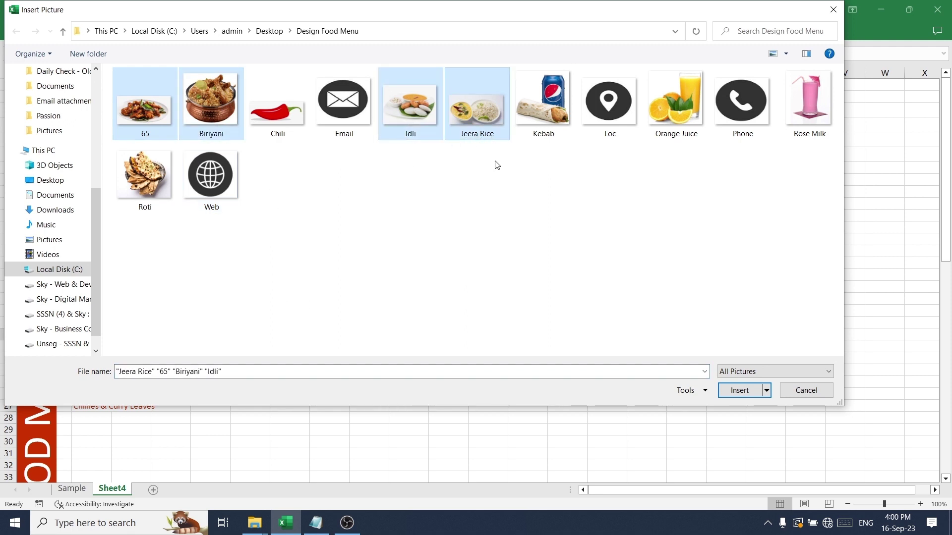
ctrl+click(570, 111)
ctrl+click(702, 124)
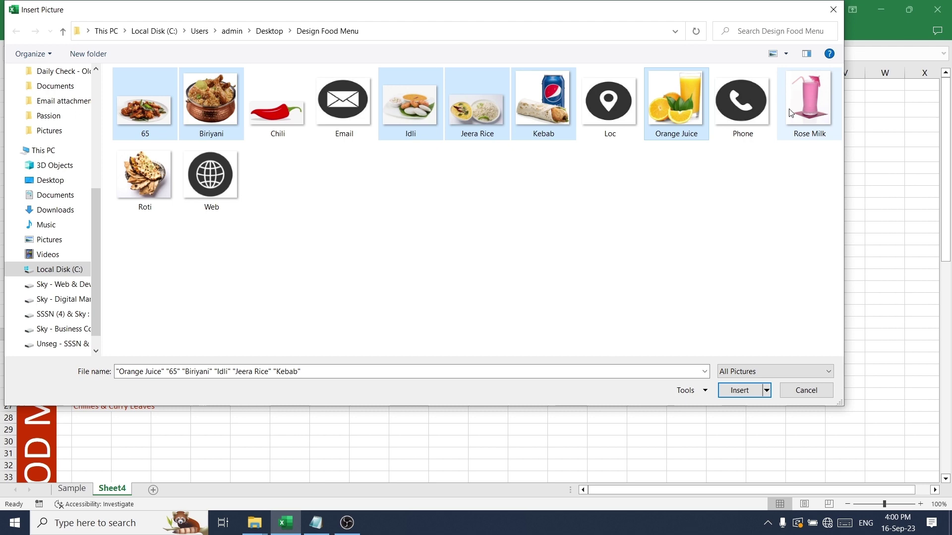
ctrl+click(809, 107)
ctrl+click(171, 208)
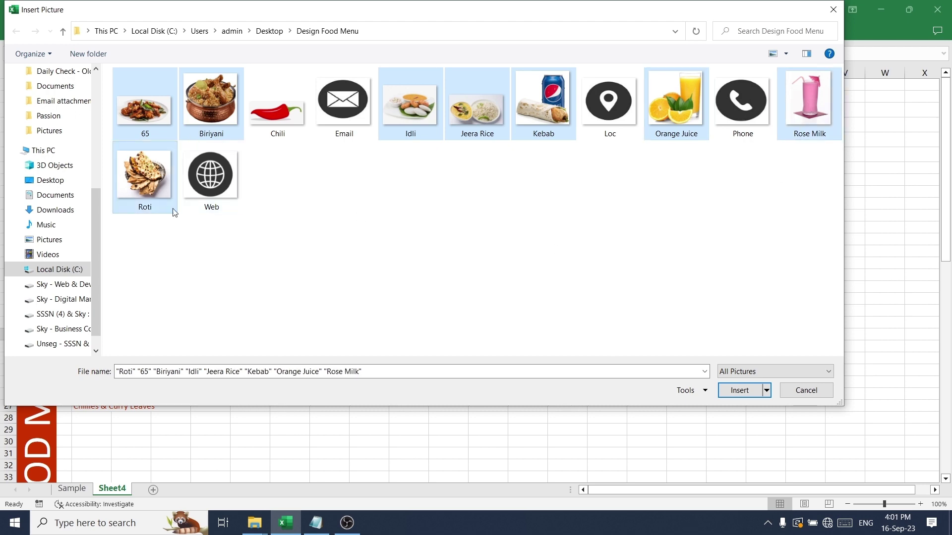
click(739, 391)
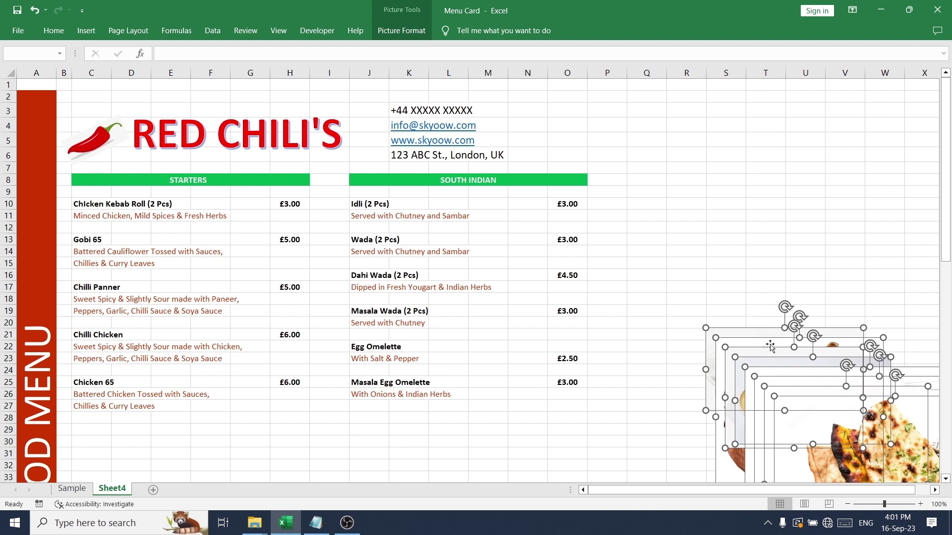
Shrink the naan photo and place it below Garlic Naan in the Breads list.
click(759, 226)
click(807, 455)
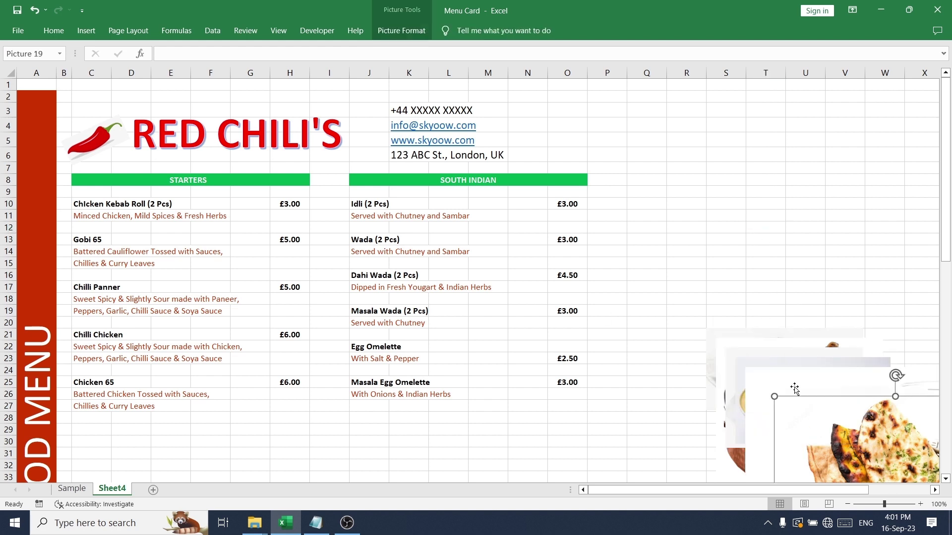
drag(809, 421, 354, 182)
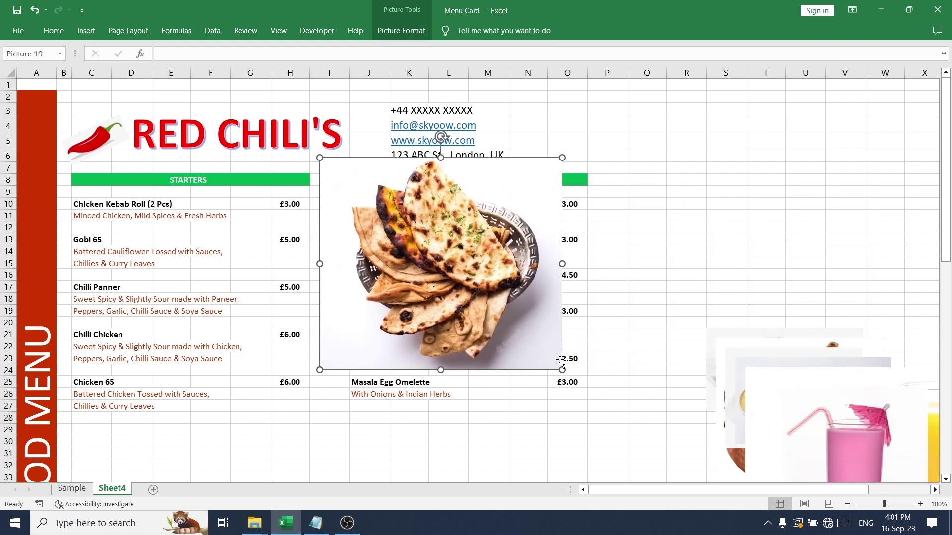
drag(561, 369, 443, 266)
scroll(473, 277, down, 3)
scroll(472, 277, down, 1)
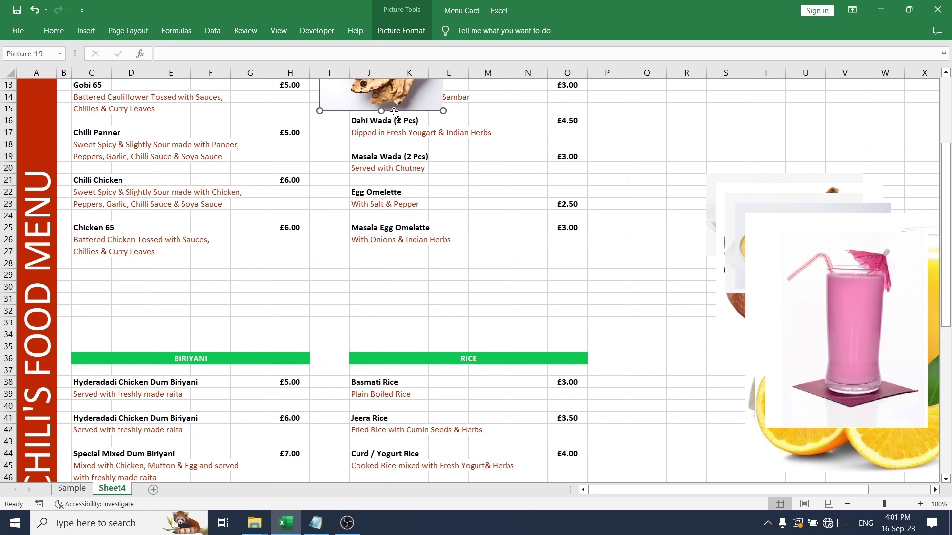
drag(382, 99, 194, 415)
scroll(306, 275, down, 6)
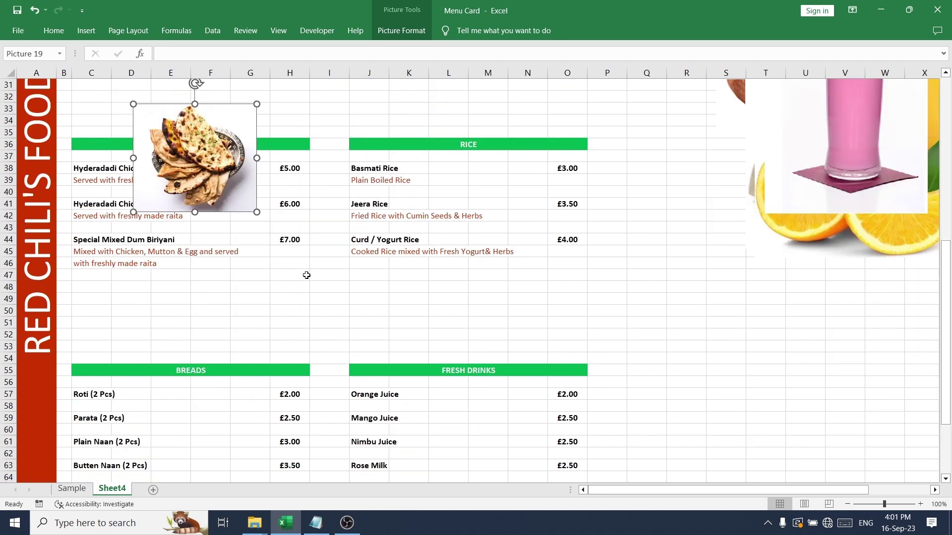
drag(199, 171, 164, 443)
scroll(200, 329, down, 4)
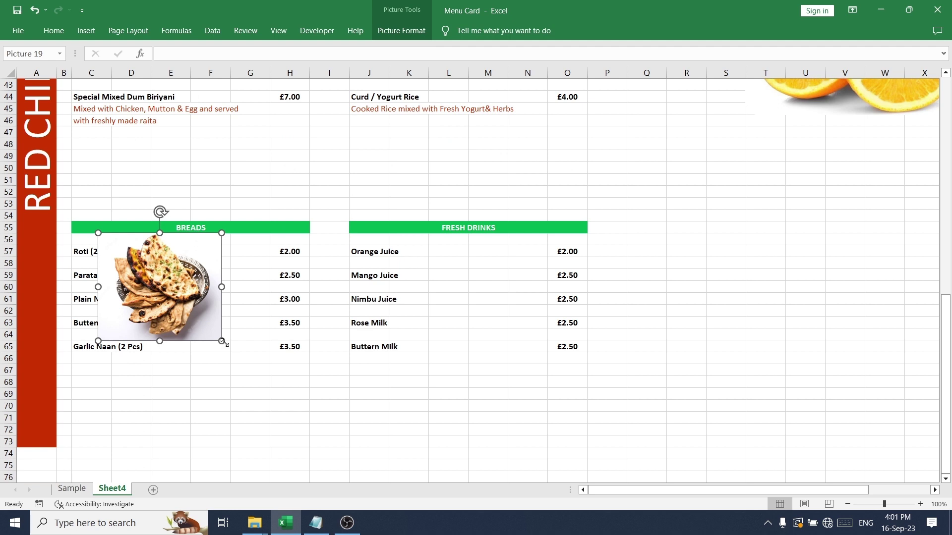
drag(223, 342, 195, 318)
drag(150, 275, 183, 403)
drag(225, 446, 218, 436)
scroll(574, 418, up, 8)
scroll(574, 418, up, 3)
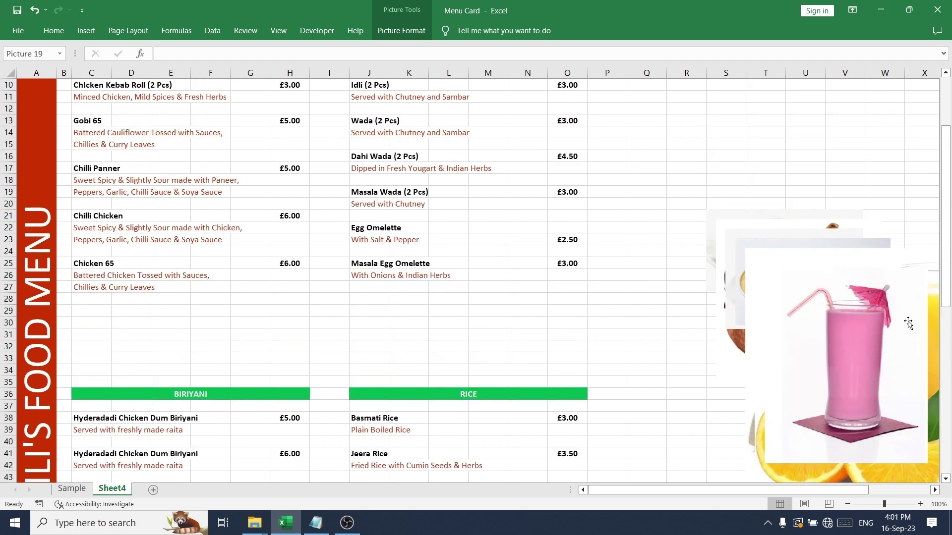
Shrink the rose milk photo and place it below the Fresh Drinks list.
click(778, 362)
scroll(544, 335, down, 4)
drag(898, 232, 424, 437)
scroll(425, 314, down, 7)
drag(402, 227, 575, 448)
scroll(594, 413, down, 3)
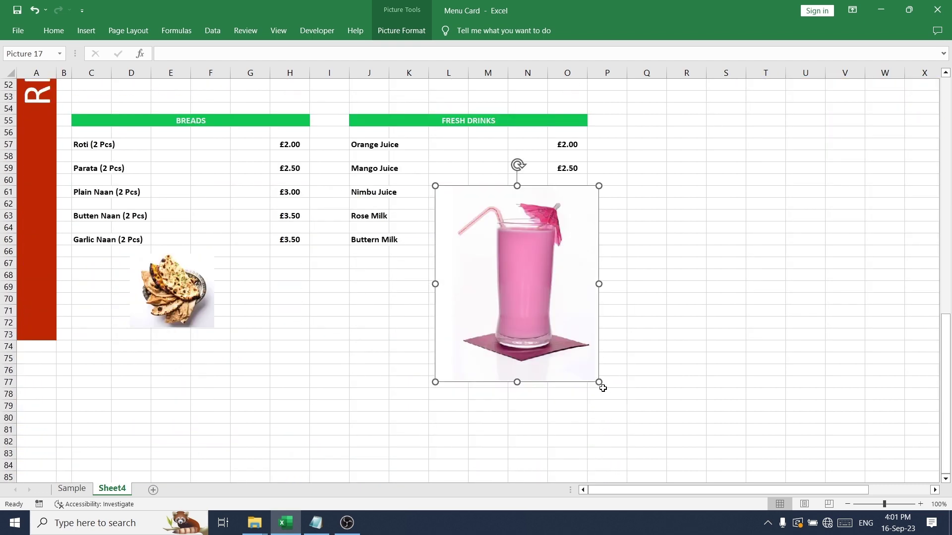
drag(598, 380, 531, 302)
drag(498, 264, 523, 304)
drag(563, 343, 540, 315)
drag(496, 272, 506, 295)
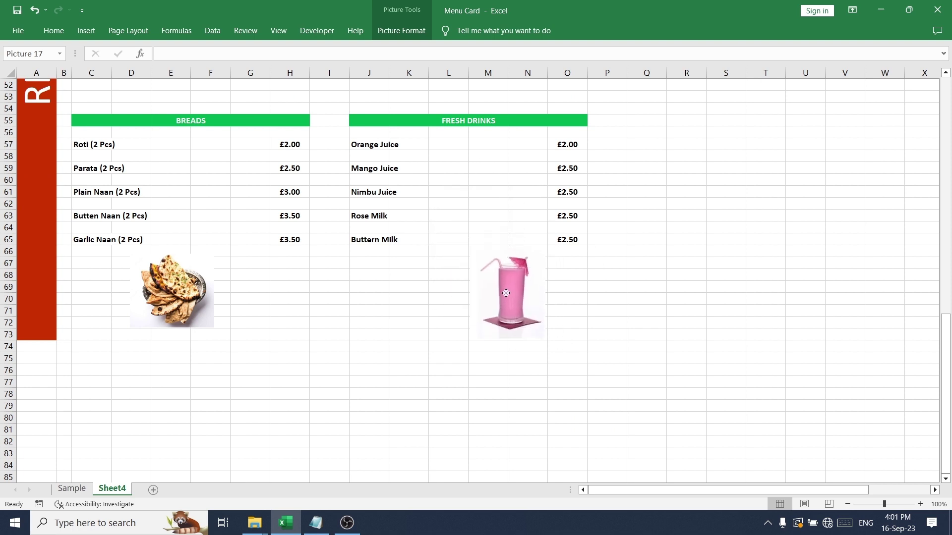
drag(546, 342, 511, 297)
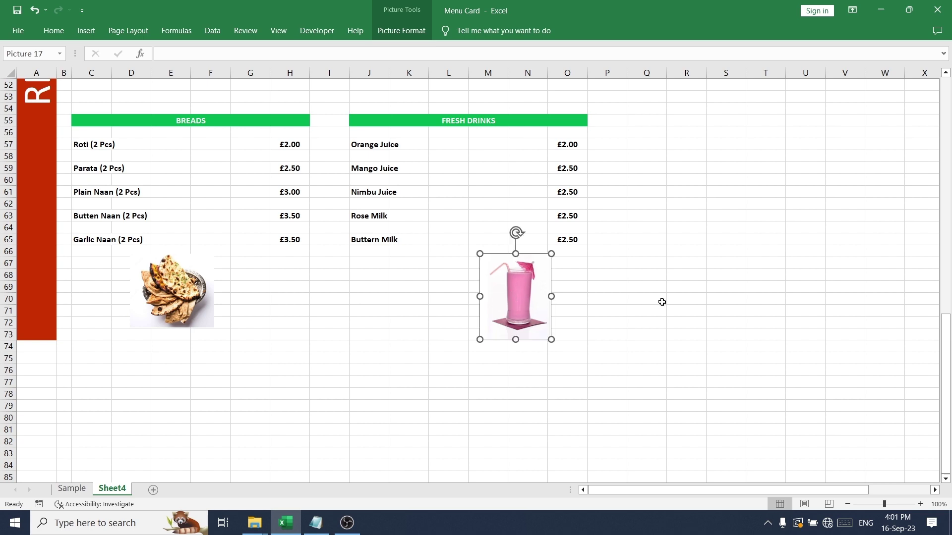
Bring the orange juice photo onto the menu and shrink it.
drag(663, 301, 693, 312)
scroll(701, 366, up, 5)
scroll(725, 342, up, 3)
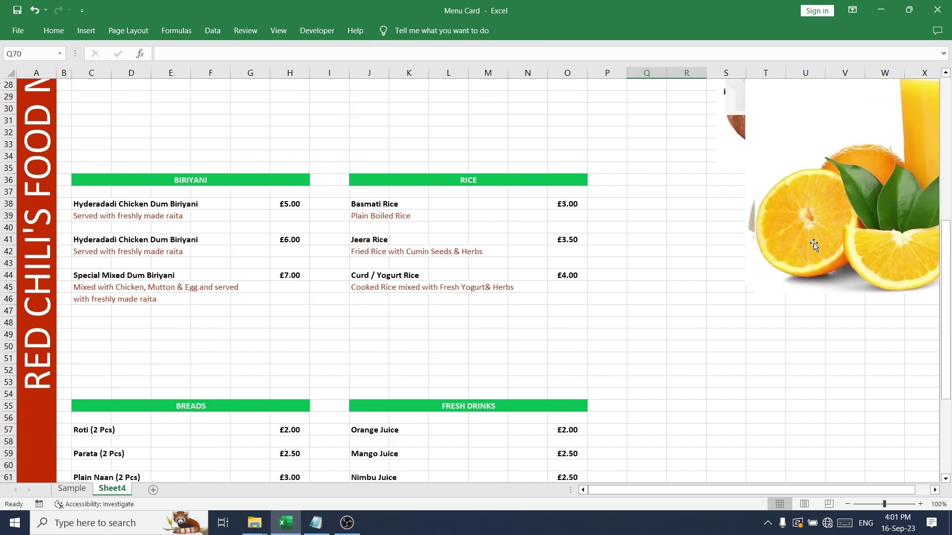
drag(837, 224, 412, 308)
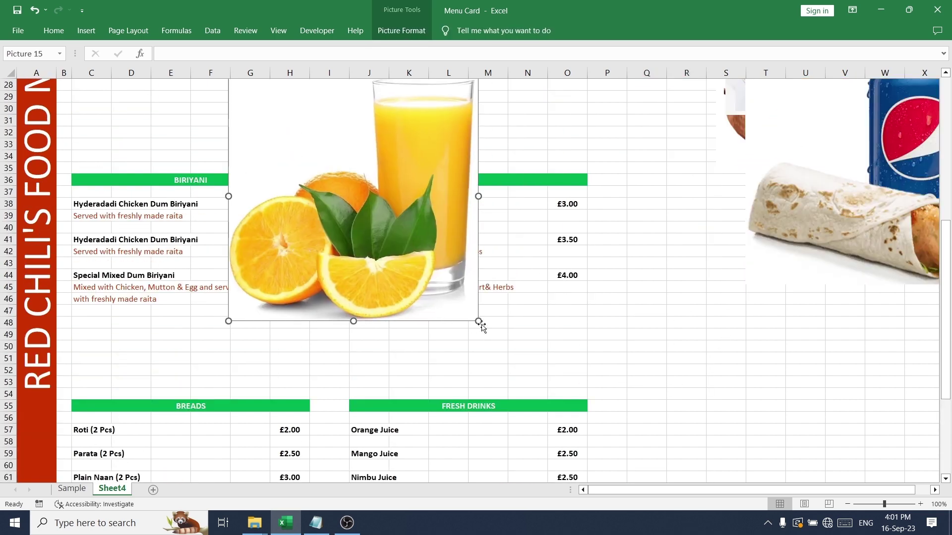
drag(479, 321, 382, 159)
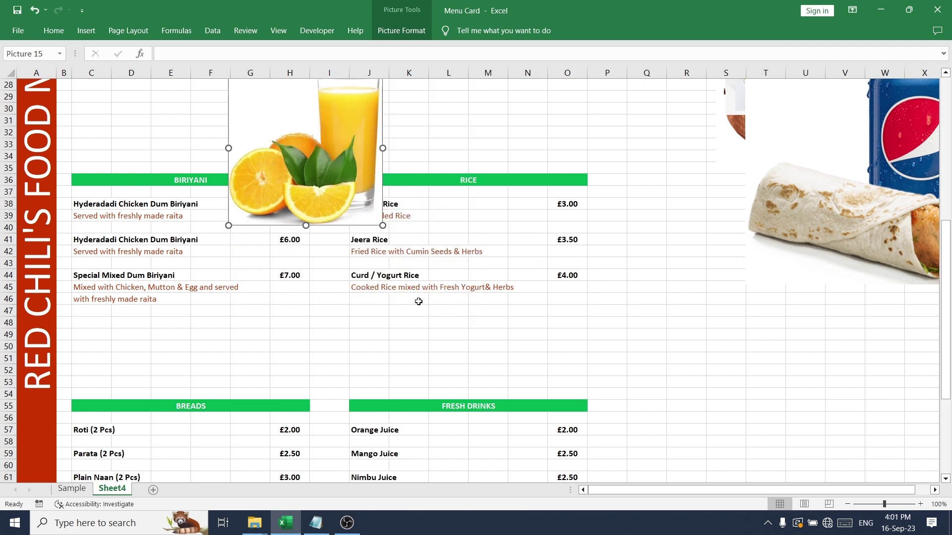
drag(329, 214, 369, 417)
Line up the orange juice photo beside the rose milk photo under Fresh Drinks.
scroll(468, 248, down, 6)
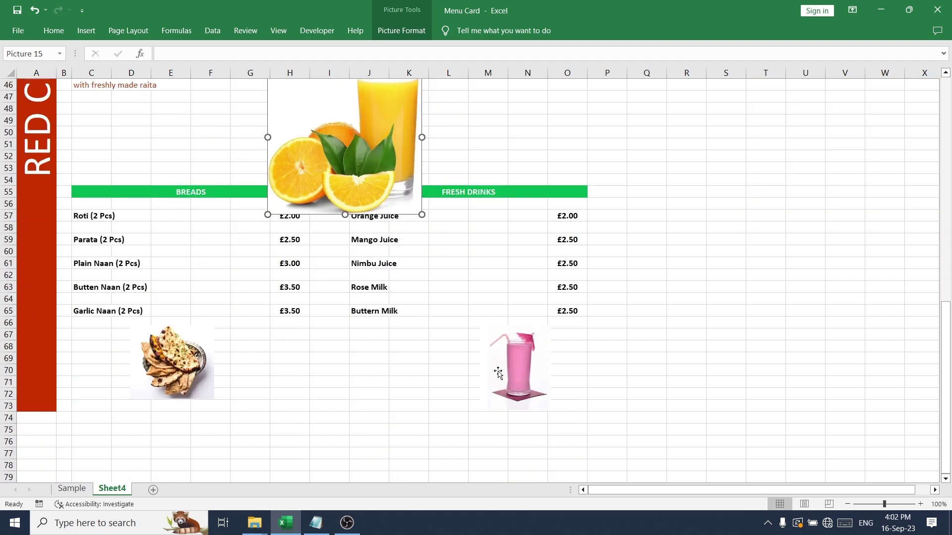
drag(388, 145, 455, 393)
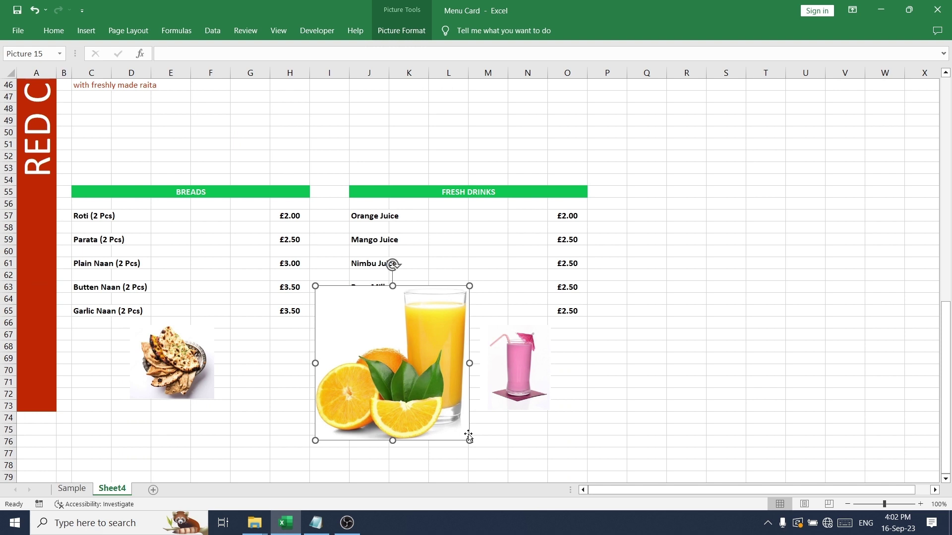
drag(470, 441, 722, 391)
drag(537, 372, 394, 371)
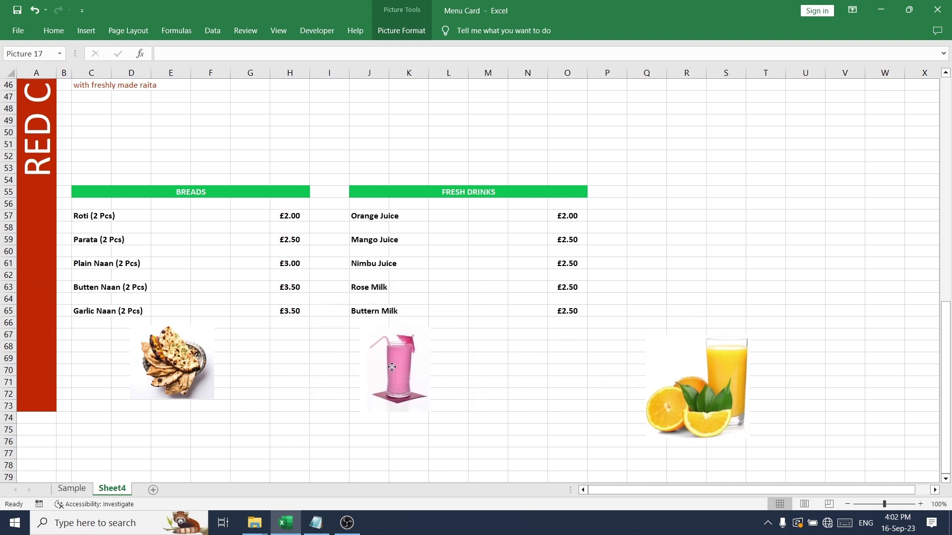
drag(669, 404, 537, 379)
click(698, 380)
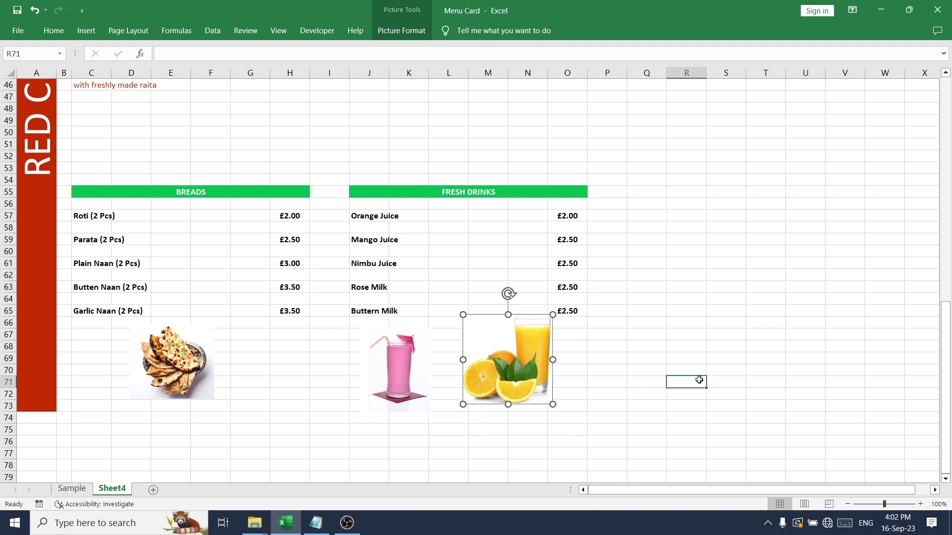
scroll(724, 365, up, 14)
Shrink the Pepsi-and-wrap picture and place it under the Starters dishes below Chicken 65.
click(802, 339)
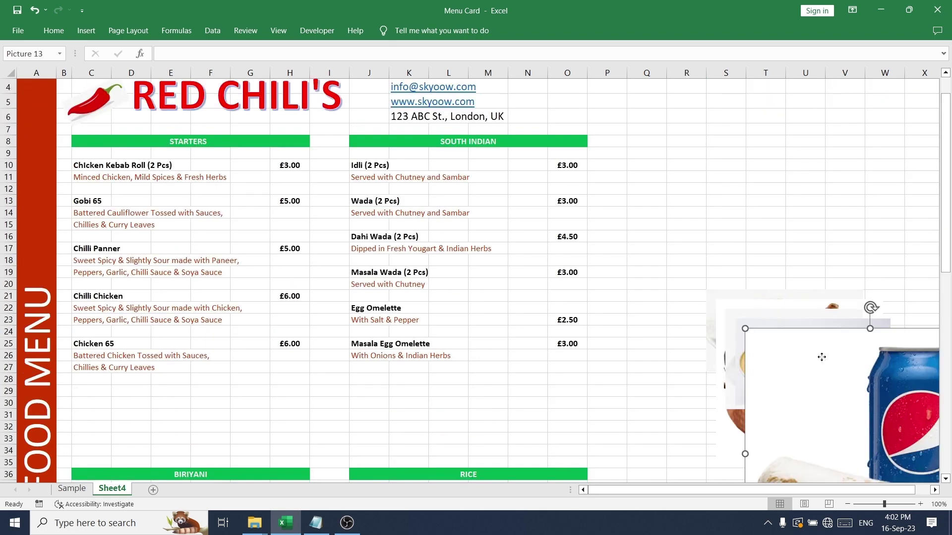
drag(807, 370, 346, 288)
scroll(470, 315, down, 3)
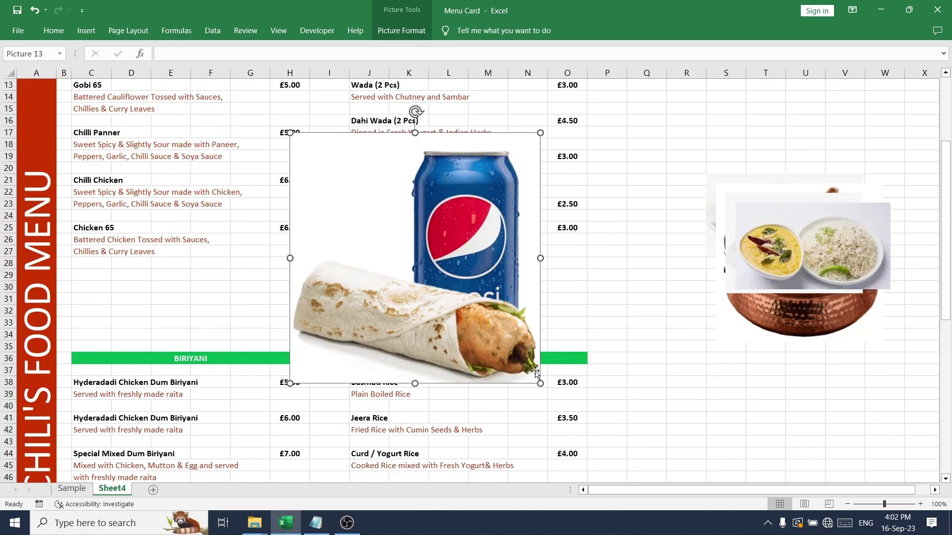
drag(540, 384, 444, 274)
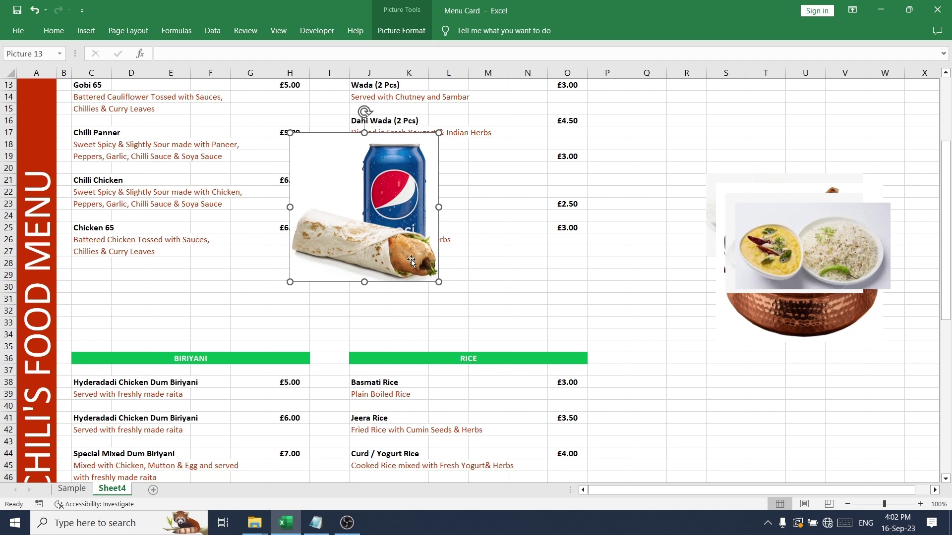
scroll(411, 261, up, 3)
drag(429, 352, 266, 382)
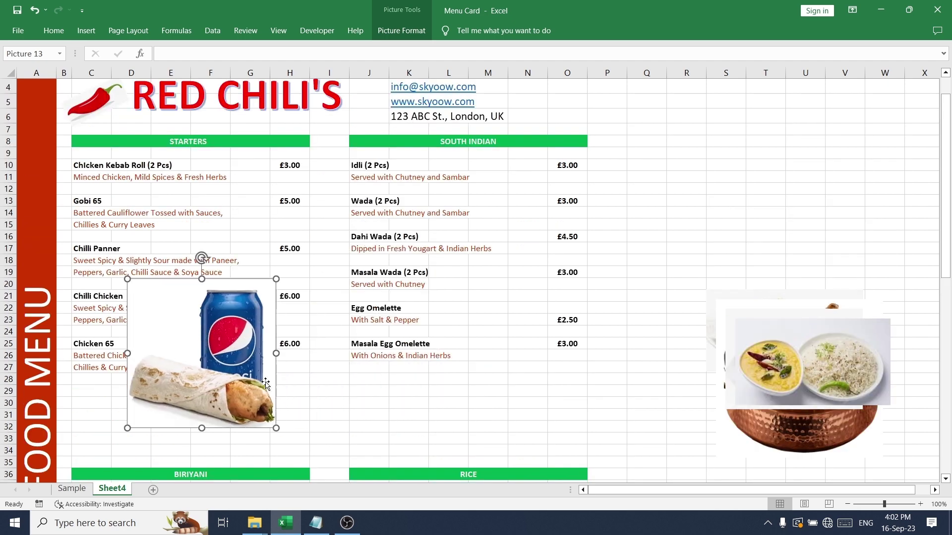
drag(276, 428, 158, 410)
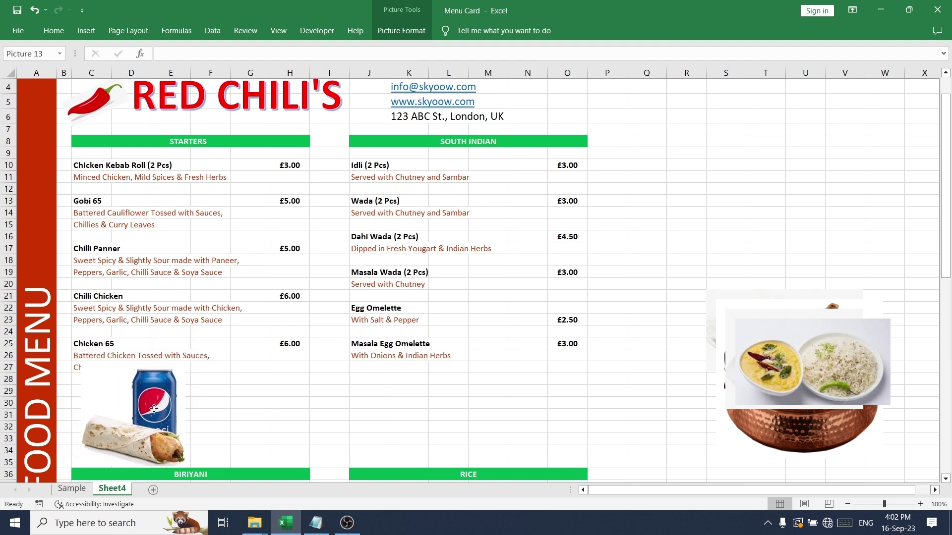
drag(187, 465, 165, 446)
drag(140, 403, 146, 425)
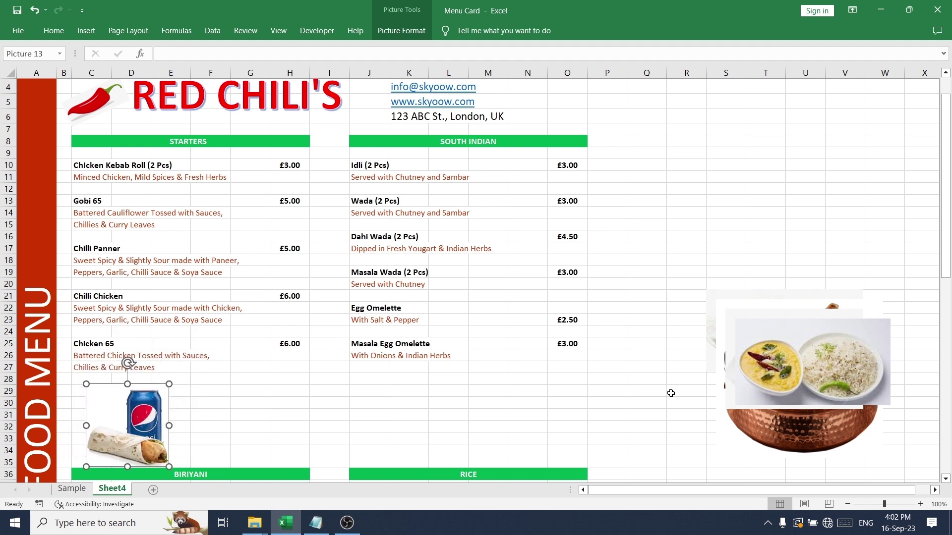
Shrink the dal-and-rice picture and position it under the Rice dishes below Curd Rice.
click(789, 371)
drag(823, 372, 413, 312)
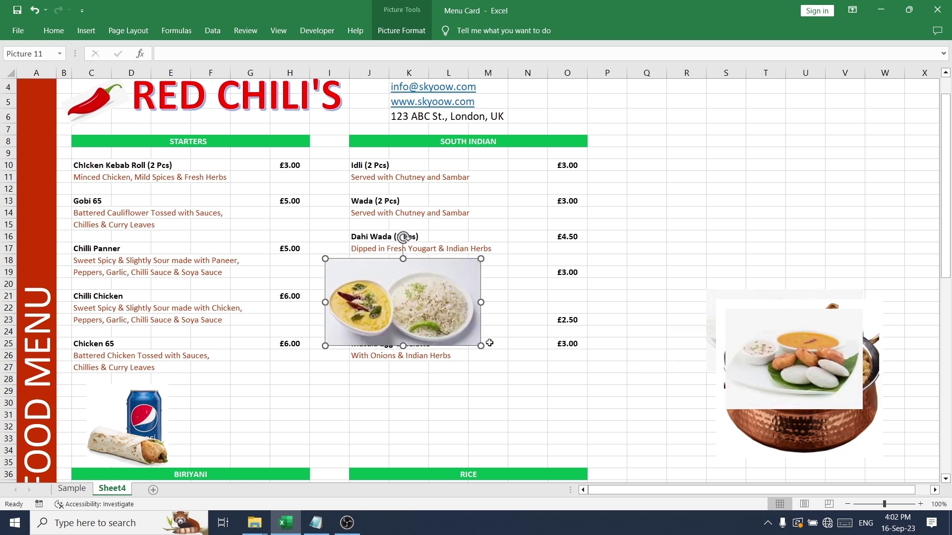
drag(480, 345, 417, 318)
drag(375, 287, 448, 409)
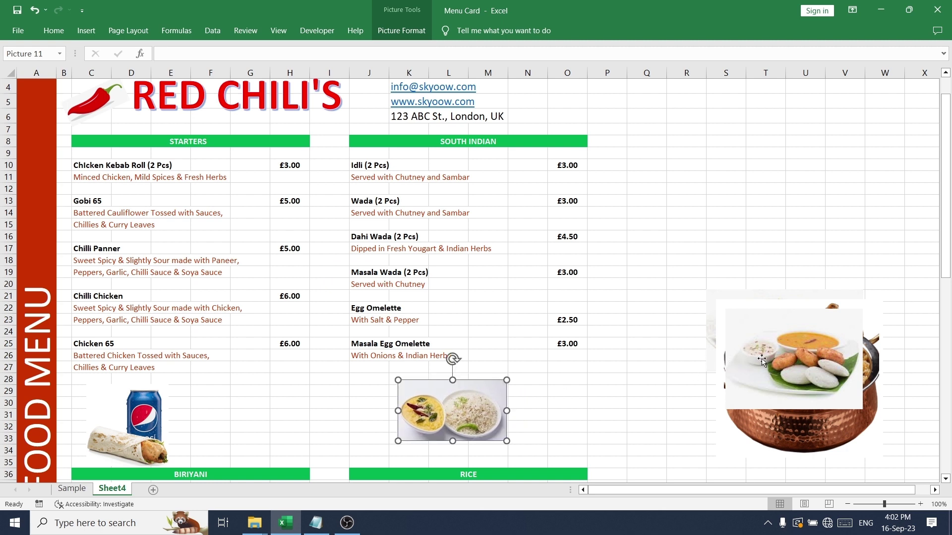
click(788, 357)
drag(788, 357, 626, 305)
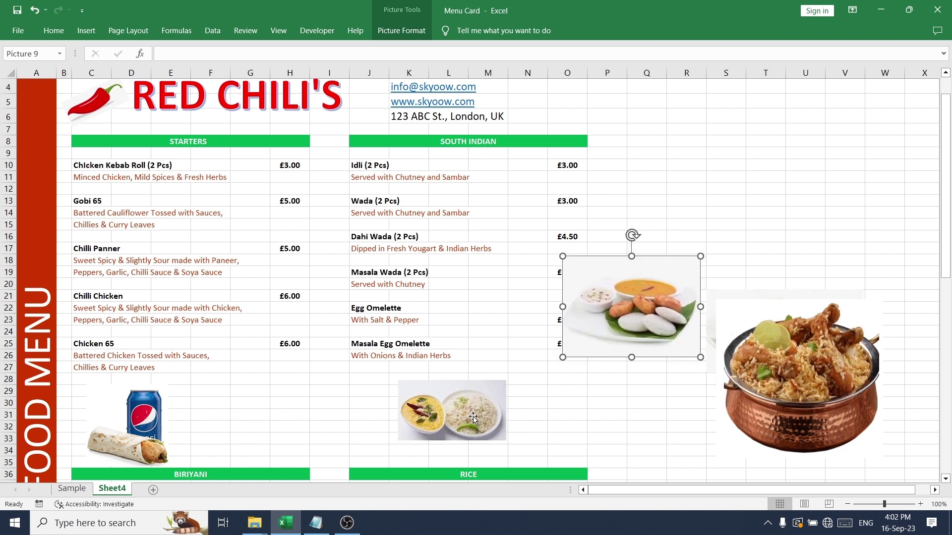
click(475, 417)
drag(475, 417, 340, 399)
click(650, 316)
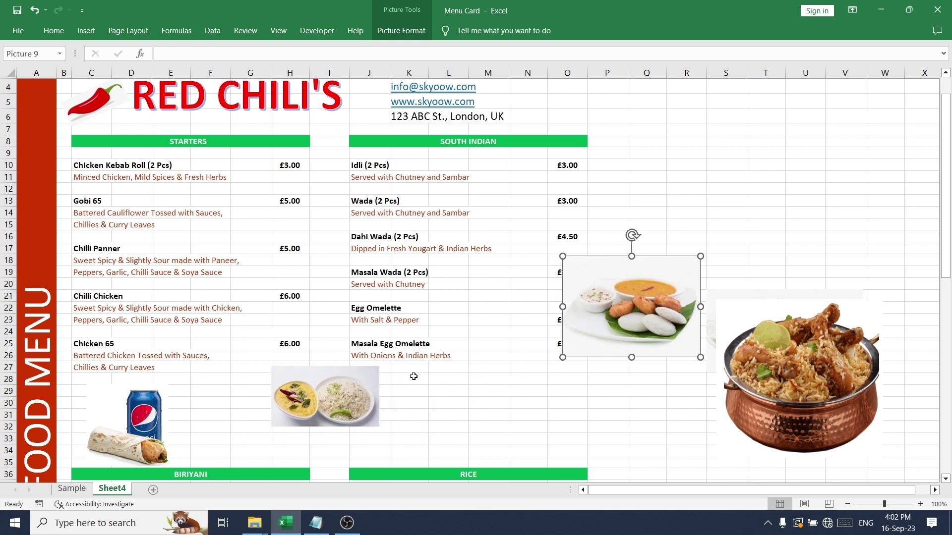
scroll(413, 376, down, 3)
click(341, 310)
drag(341, 309, 493, 488)
key(ctrl+z)
scroll(491, 324, down, 4)
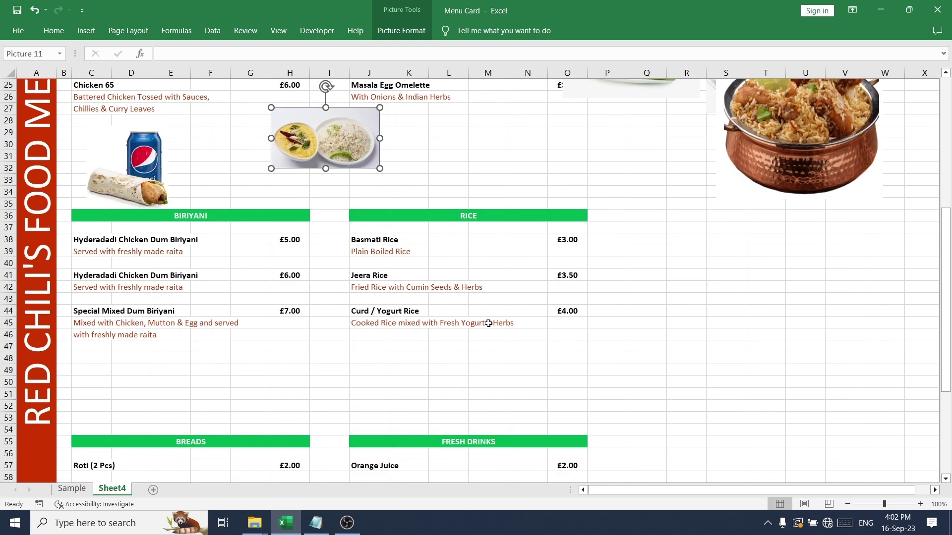
drag(327, 149, 463, 385)
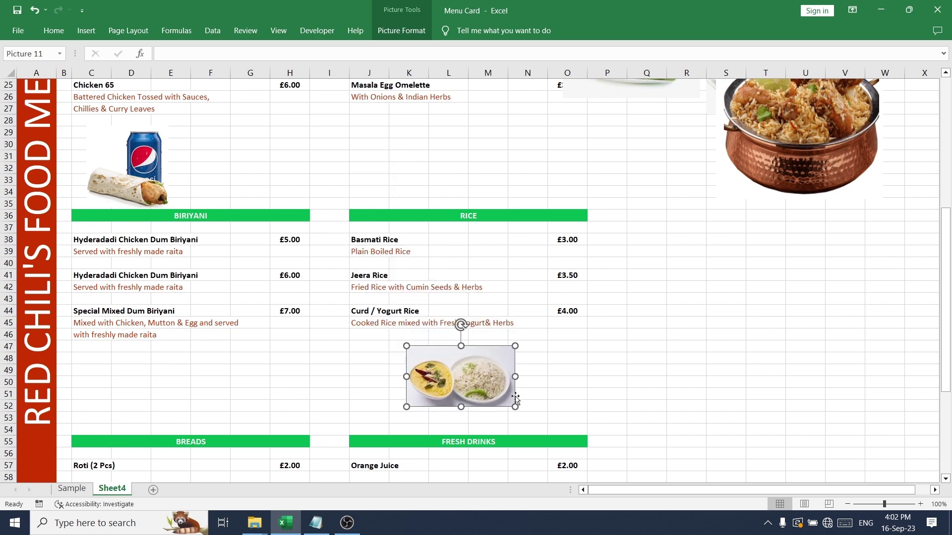
scroll(651, 390, up, 1)
Shrink the idli picture and place it under the South Indian dishes below Masala Egg Omelette.
scroll(650, 389, up, 7)
click(655, 357)
drag(654, 357, 447, 337)
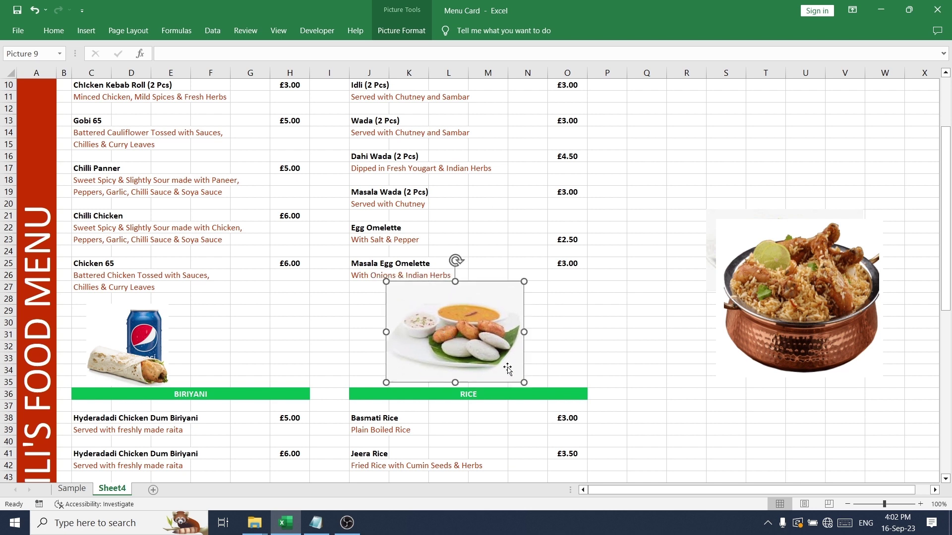
drag(524, 382, 501, 347)
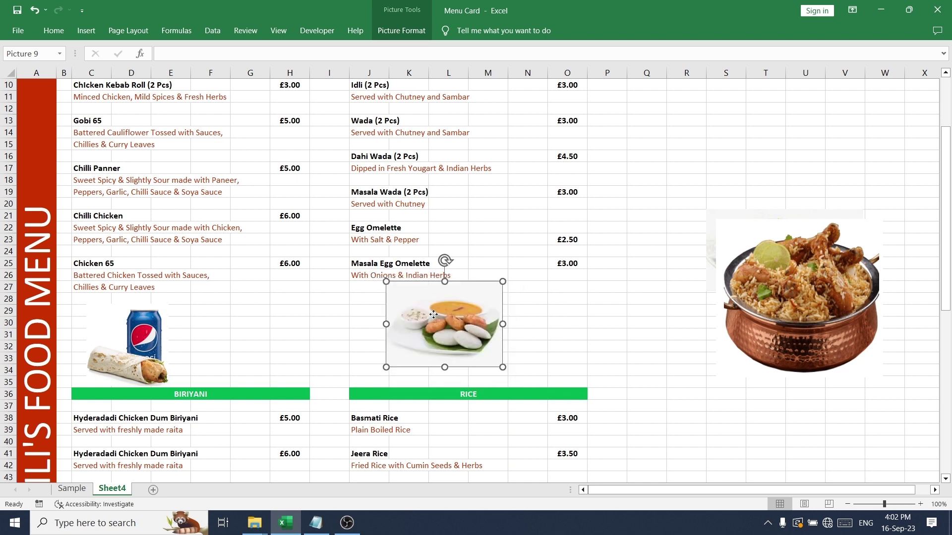
drag(433, 314, 463, 327)
key(Tab)
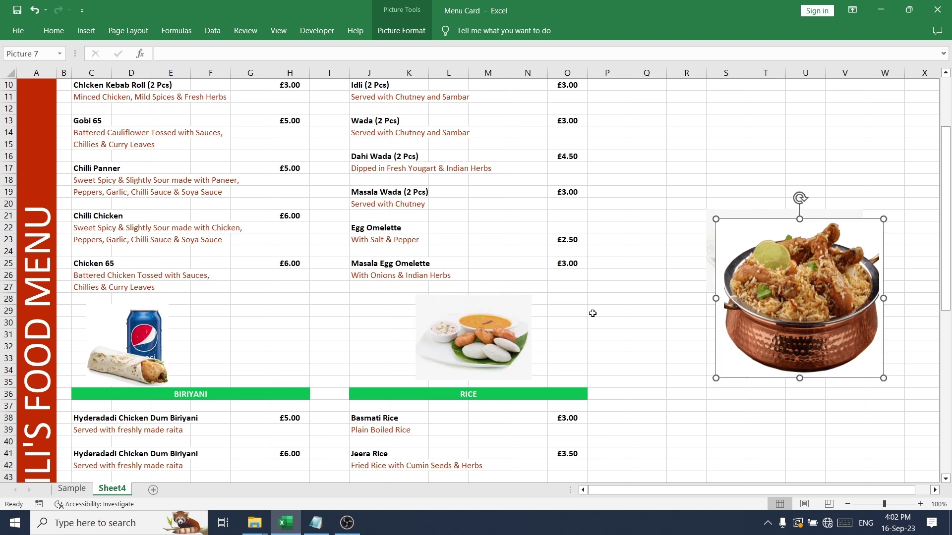
Drag the biryani photo into the sheet, shrink it and centre it beneath rows 44–46.
scroll(566, 342, down, 2)
scroll(840, 254, down, 1)
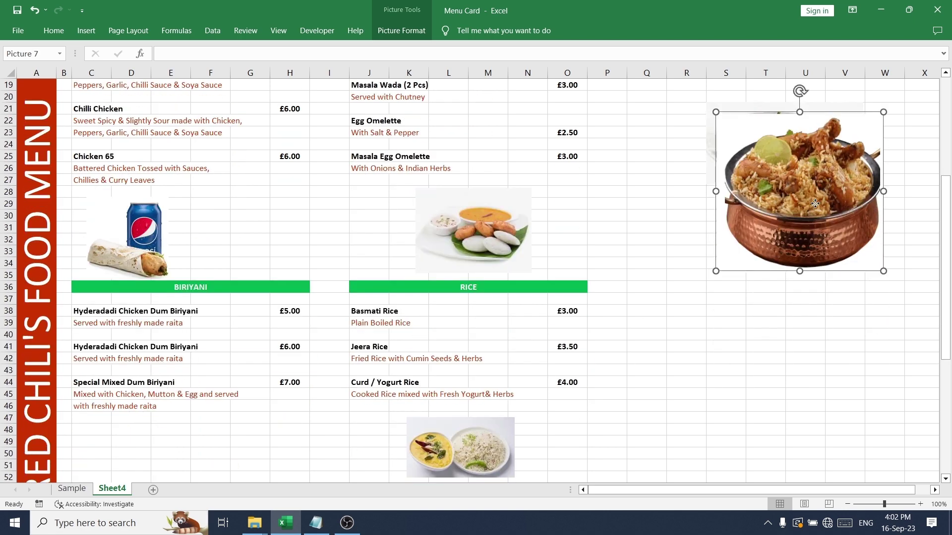
drag(821, 196, 227, 397)
scroll(227, 397, down, 3)
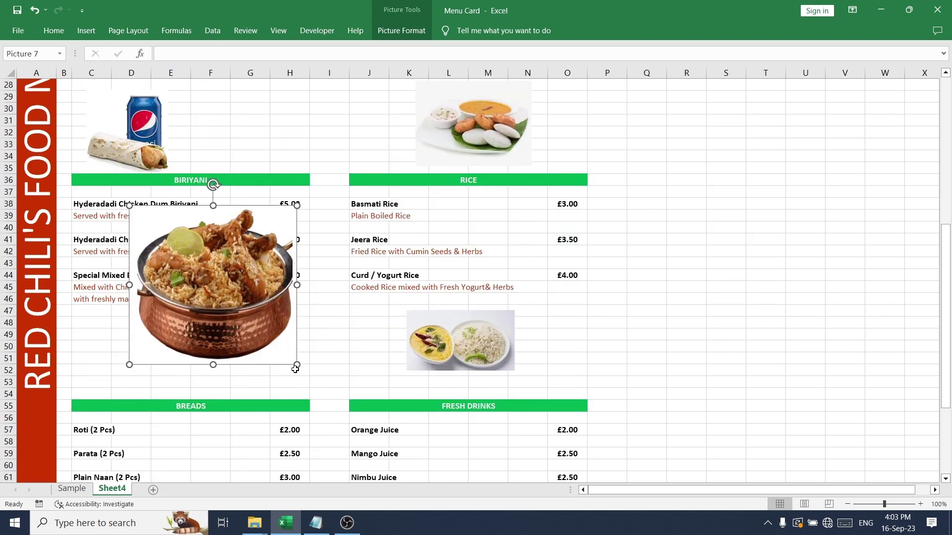
drag(296, 365, 248, 324)
drag(202, 262, 184, 337)
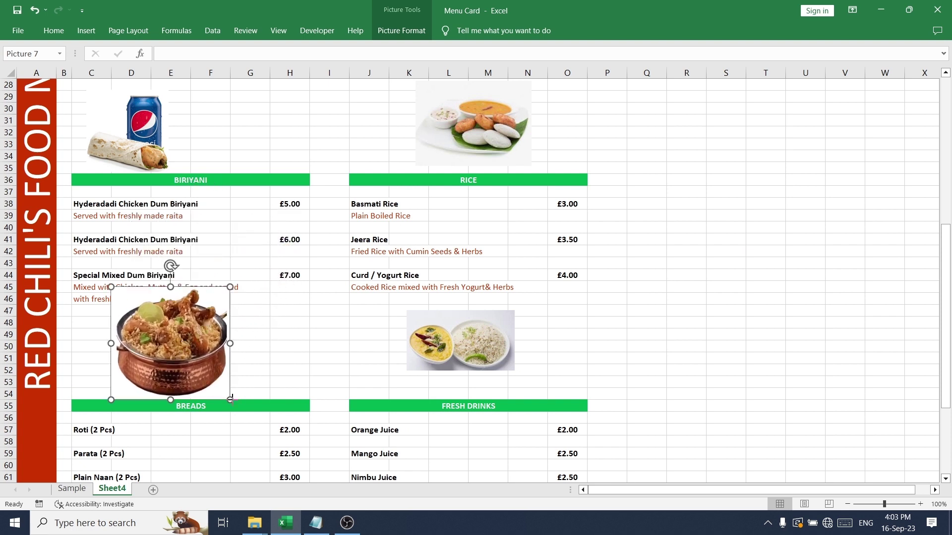
drag(231, 399, 212, 348)
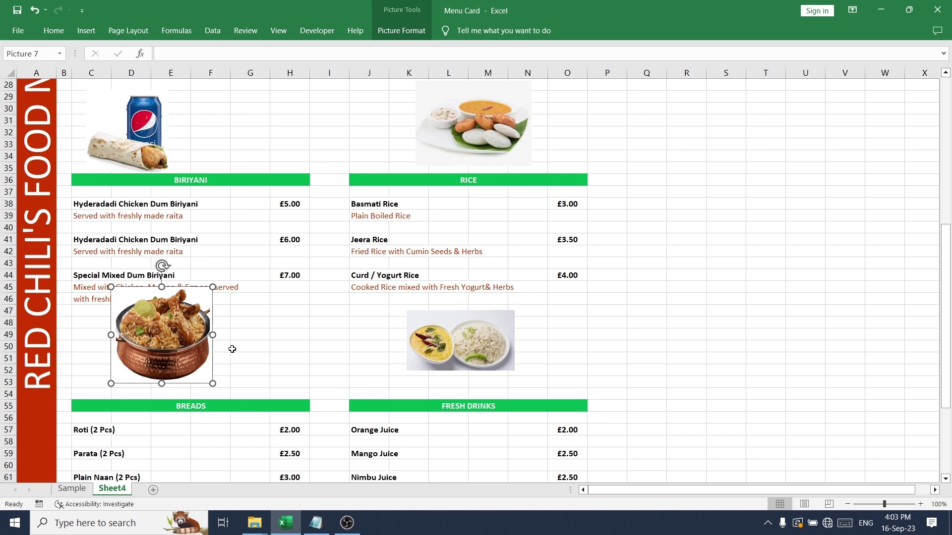
drag(213, 382, 195, 354)
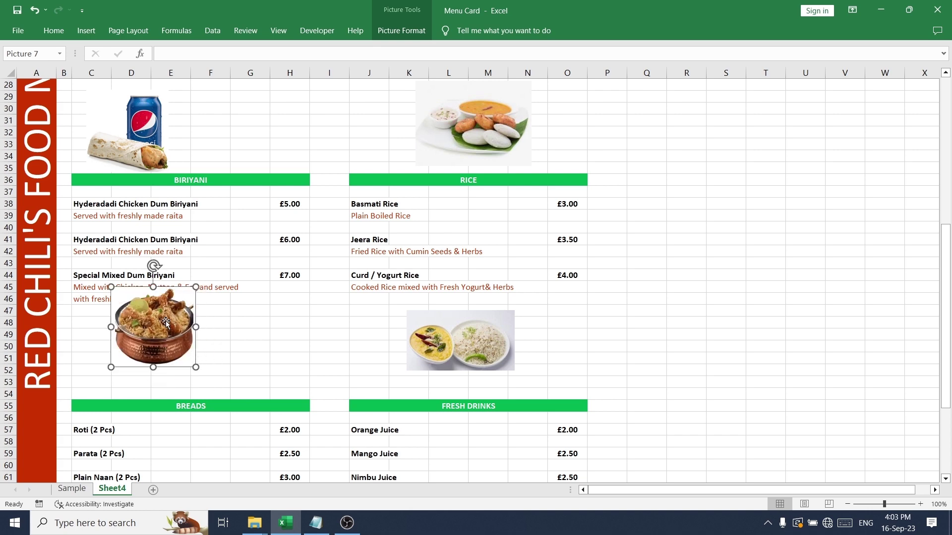
drag(166, 322, 189, 346)
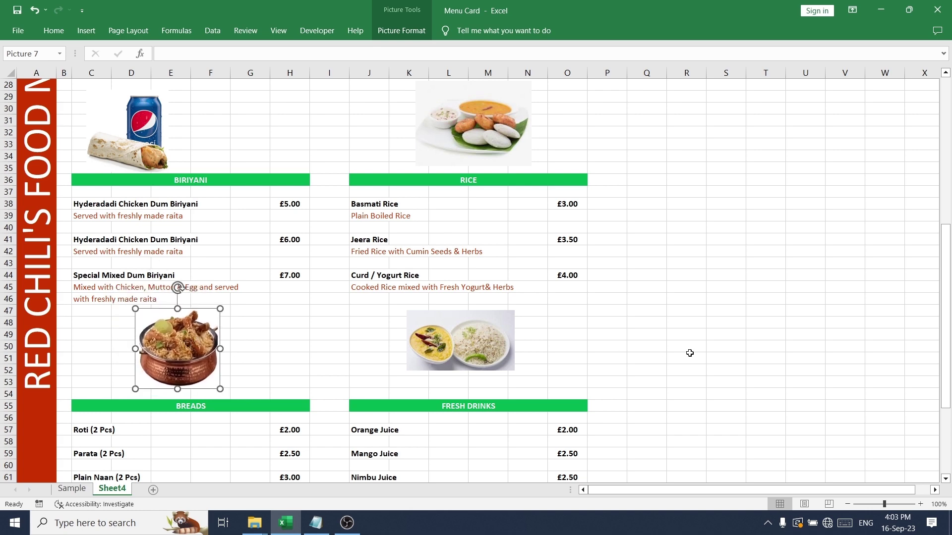
scroll(737, 351, up, 7)
Shrink the chicken 65 picture and place it beside the drink-and-wrap picture under Starters.
click(778, 294)
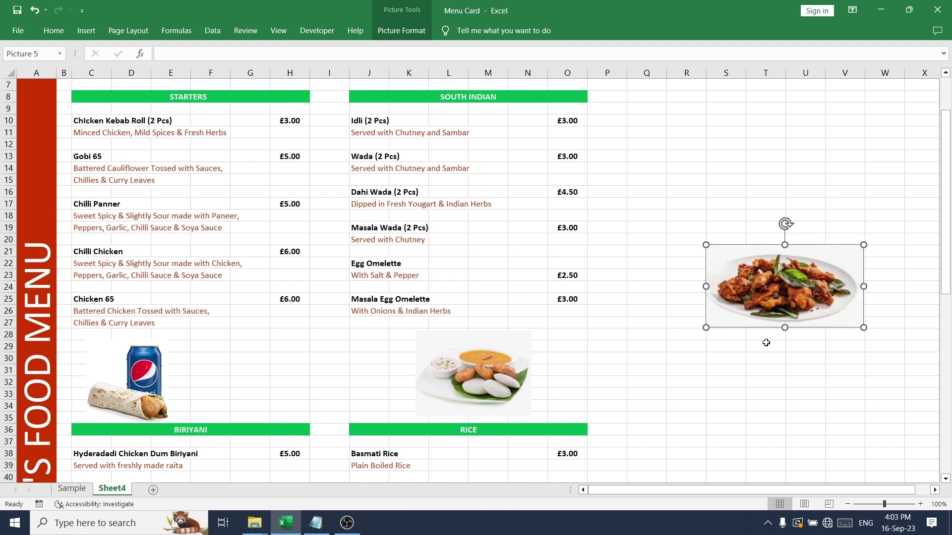
drag(863, 328, 851, 322)
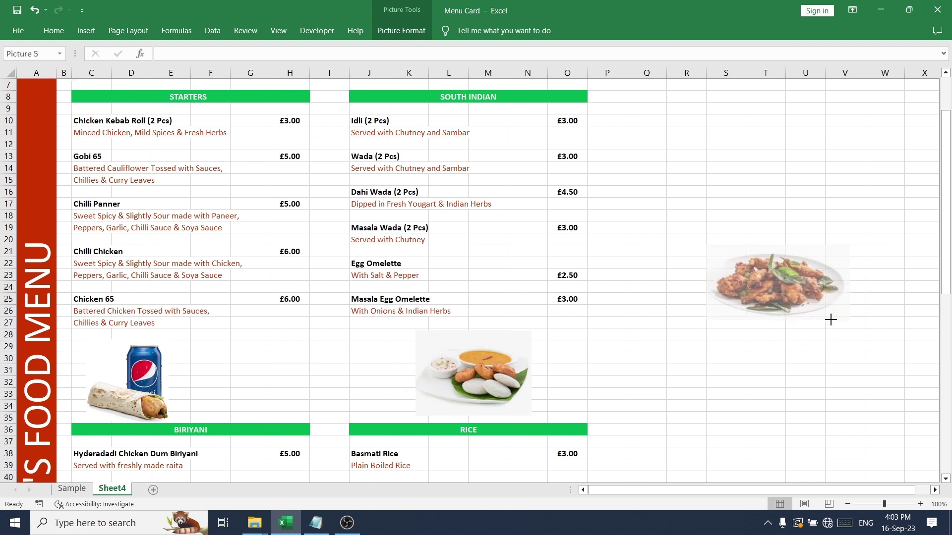
drag(788, 296, 301, 402)
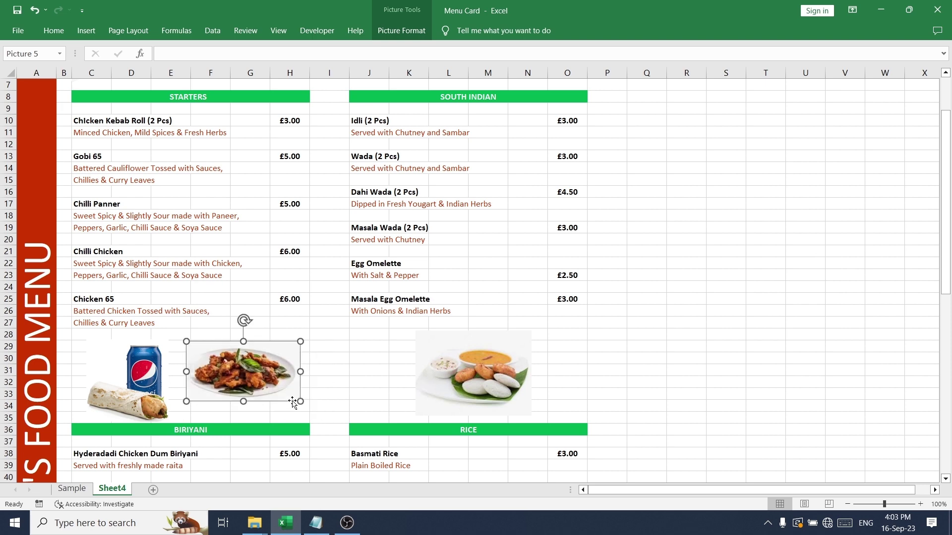
scroll(729, 390, down, 13)
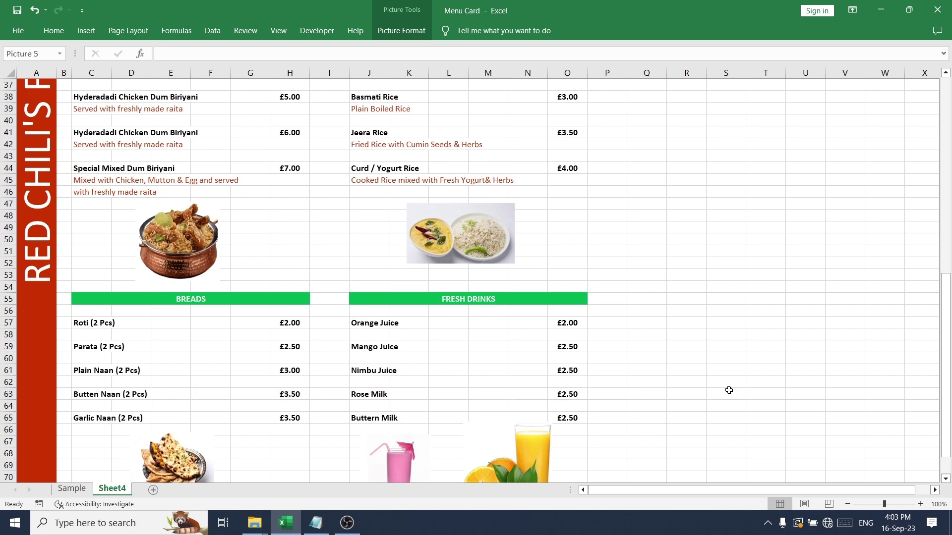
scroll(688, 393, up, 15)
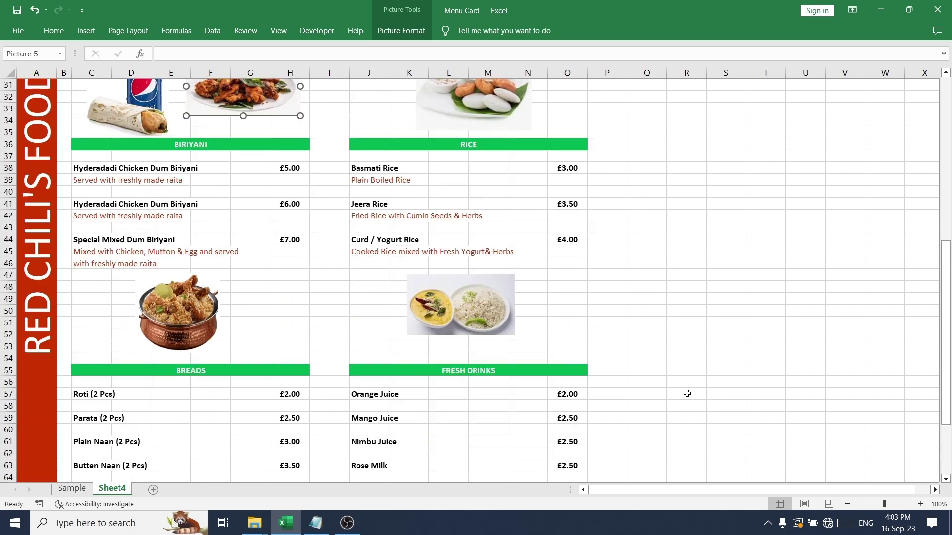
scroll(685, 393, down, 6)
scroll(685, 392, down, 4)
scroll(685, 393, up, 1)
scroll(685, 392, down, 6)
scroll(685, 392, up, 14)
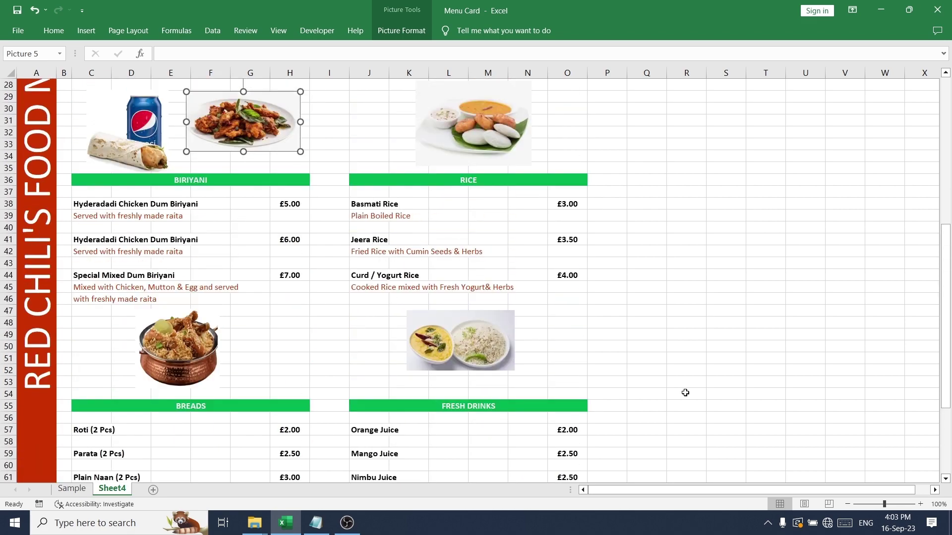
scroll(685, 392, up, 1)
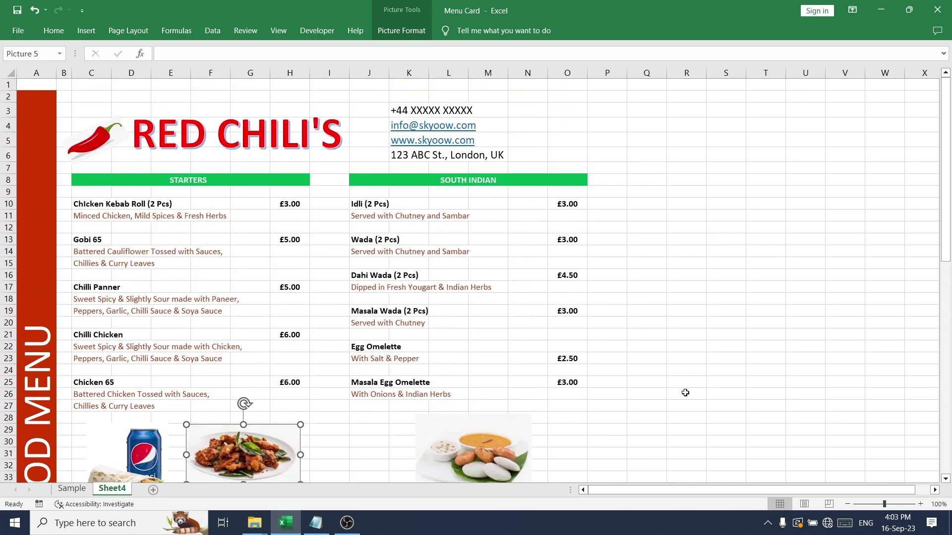
Compare the layout with the Sample sheet, then return to Sheet4.
click(72, 489)
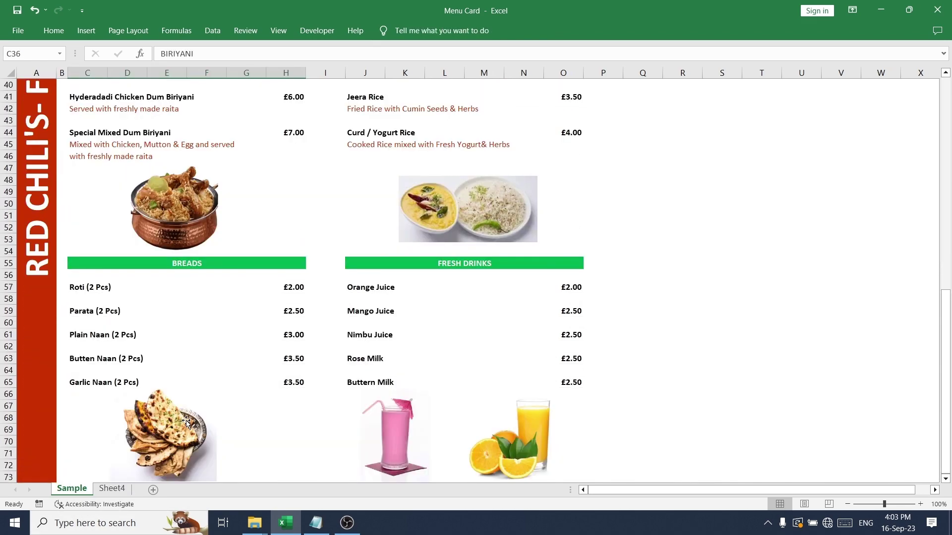
scroll(187, 422, down, 2)
scroll(187, 421, down, 4)
scroll(186, 422, up, 12)
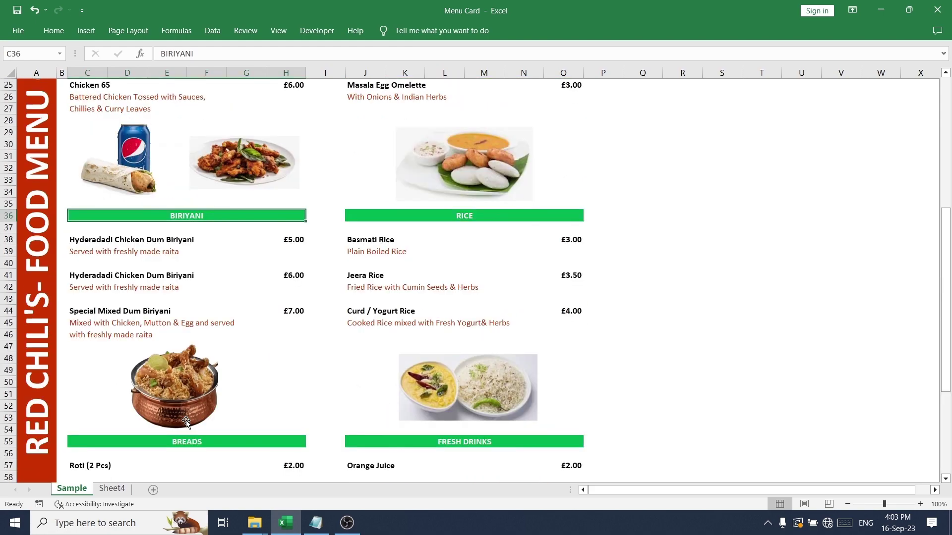
scroll(186, 422, up, 6)
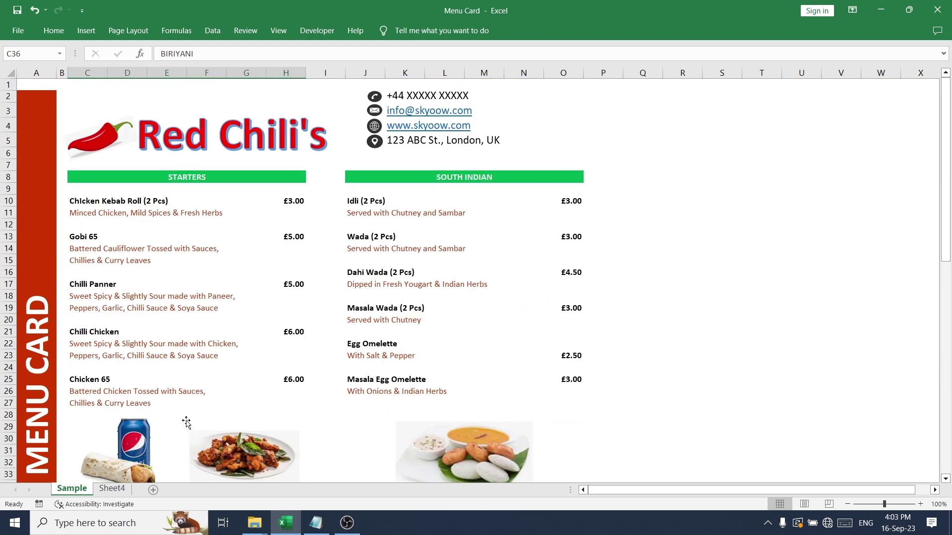
click(112, 489)
Select cell J3 beside the contact details and start inserting a picture from this device.
drag(372, 109, 370, 150)
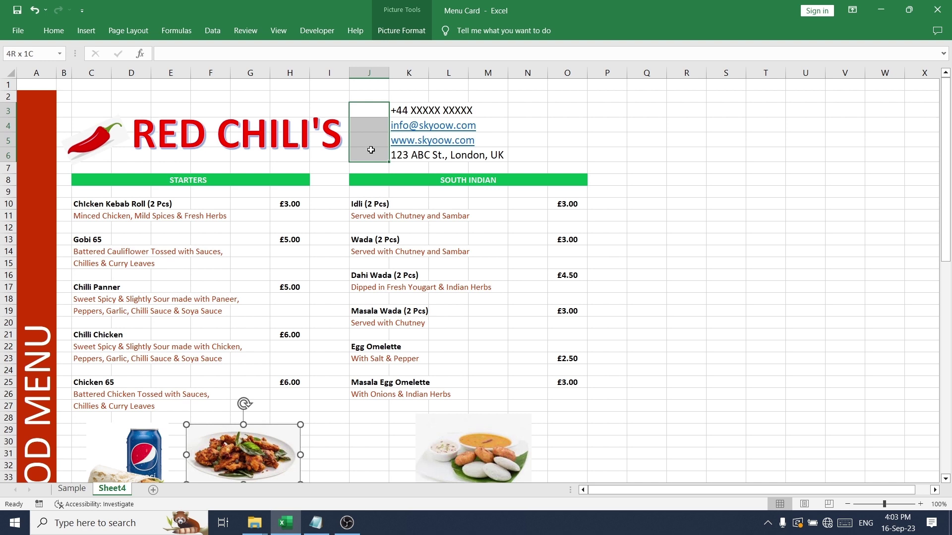
click(368, 114)
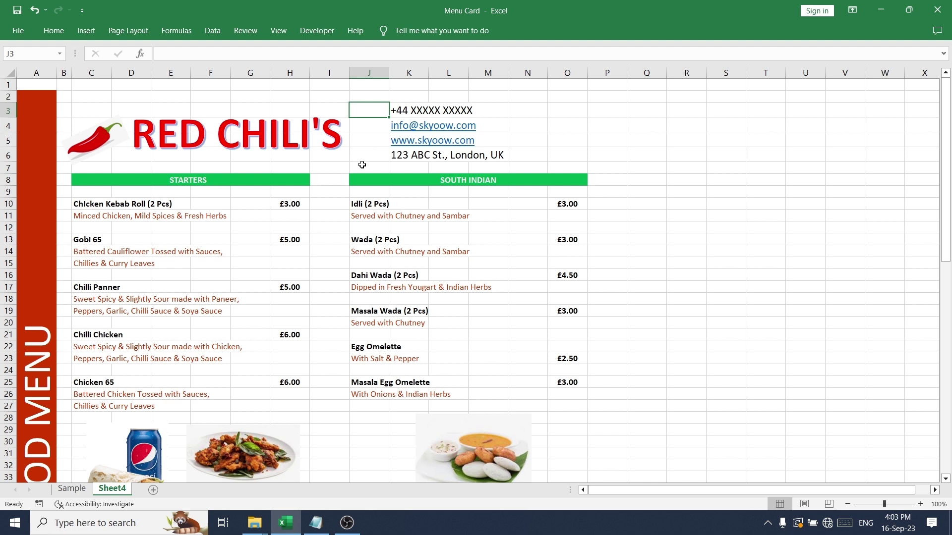
click(99, 31)
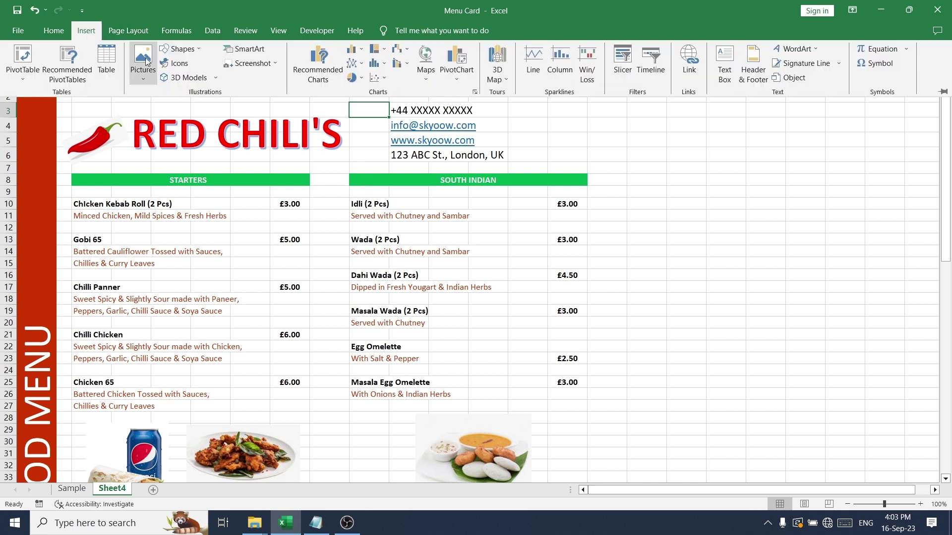
click(140, 81)
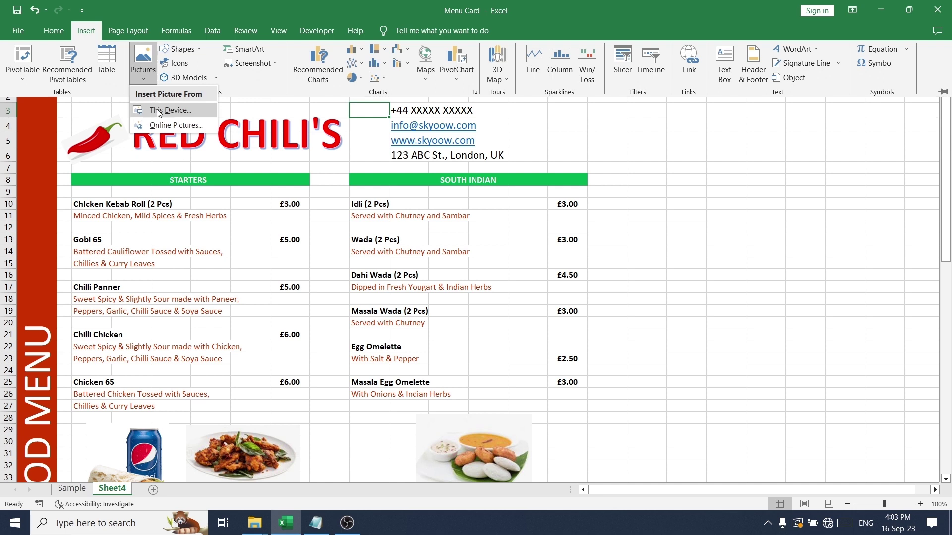
click(157, 110)
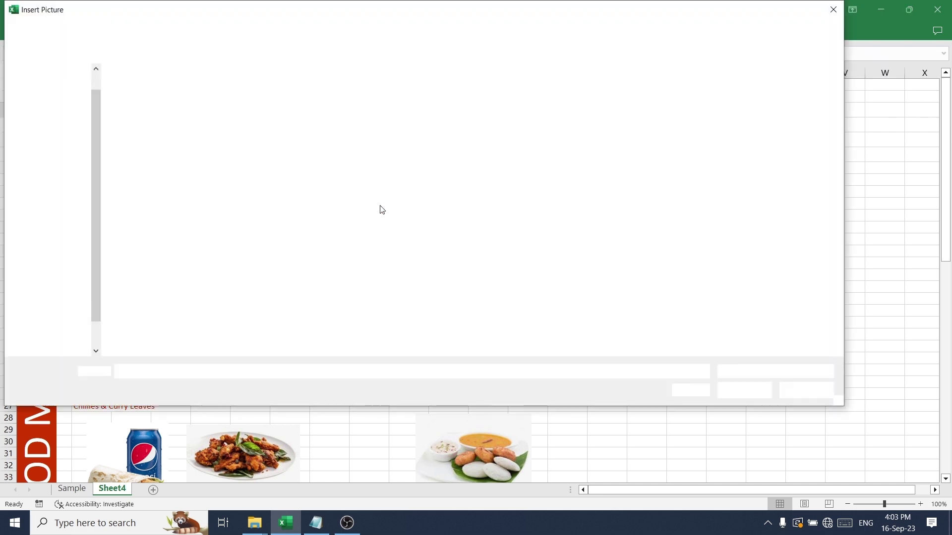
Select the Email, Phone, Web and Loc icon images in the Design Food Menu folder.
click(348, 121)
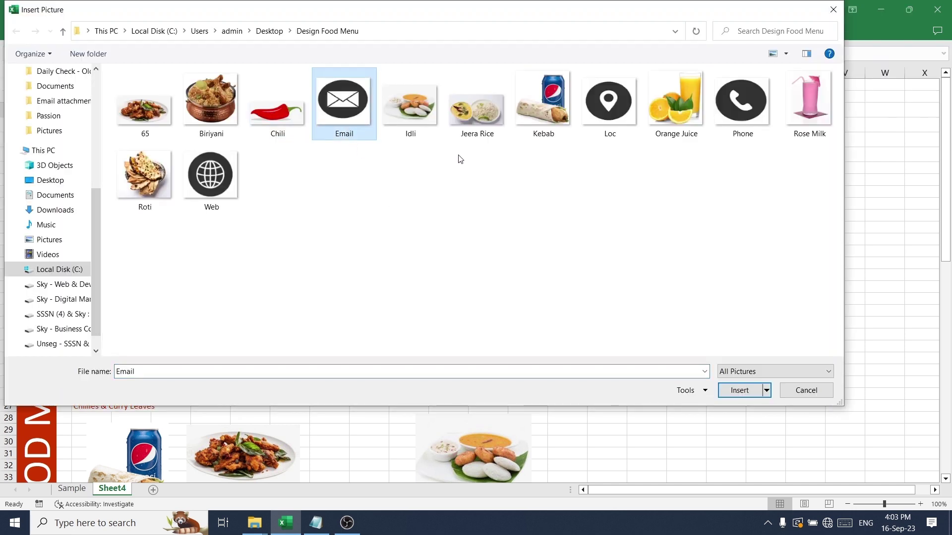
ctrl+click(637, 119)
ctrl+click(738, 127)
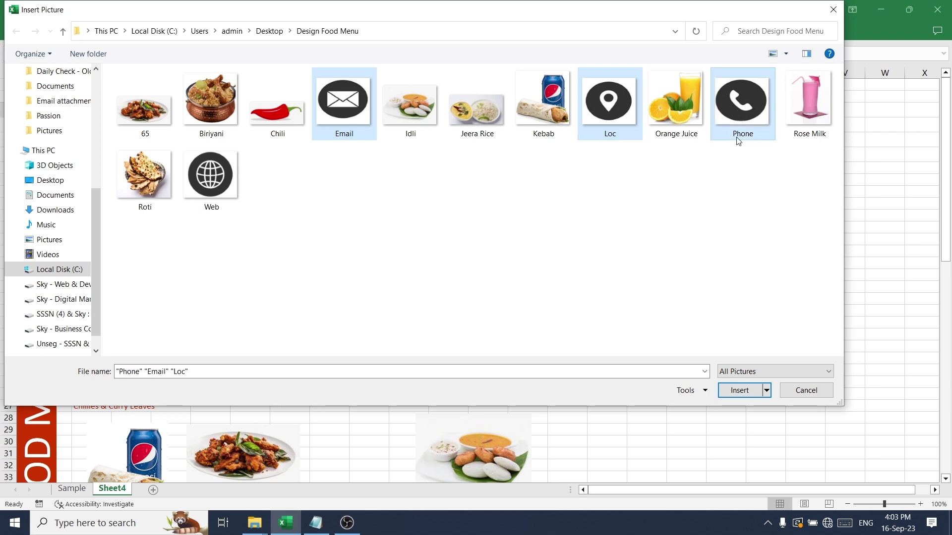
ctrl+click(208, 192)
Insert the four contact icons, then move the globe icon near the contact details and shrink it.
click(738, 391)
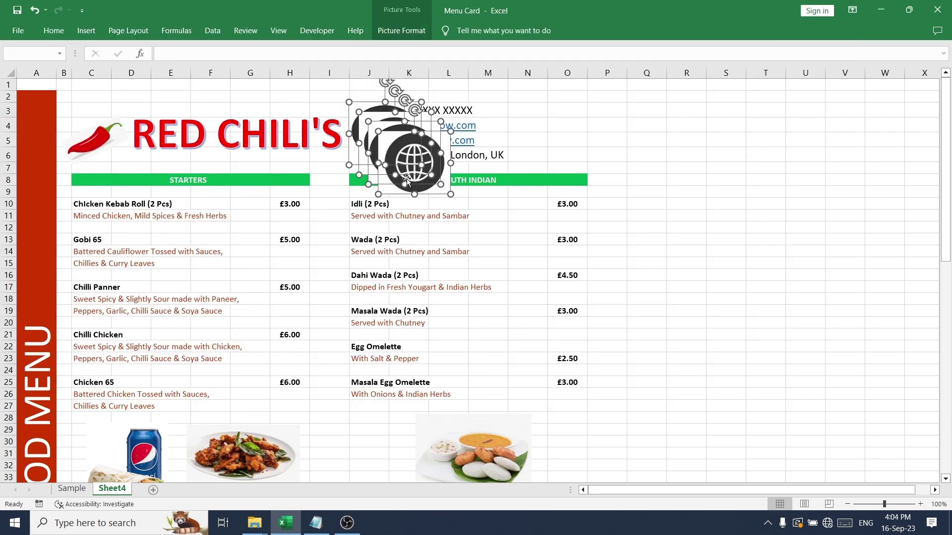
drag(372, 101, 780, 240)
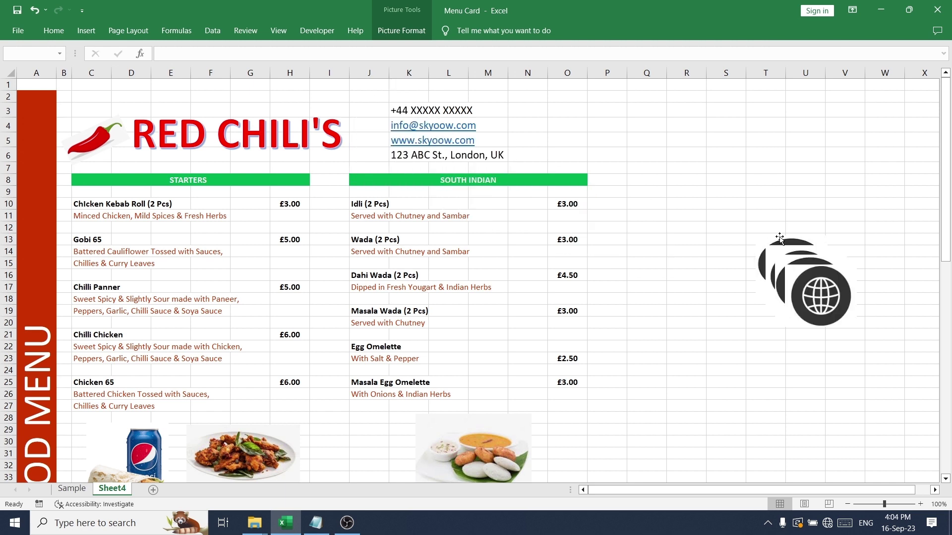
click(818, 292)
drag(818, 292, 517, 202)
drag(548, 233, 383, 140)
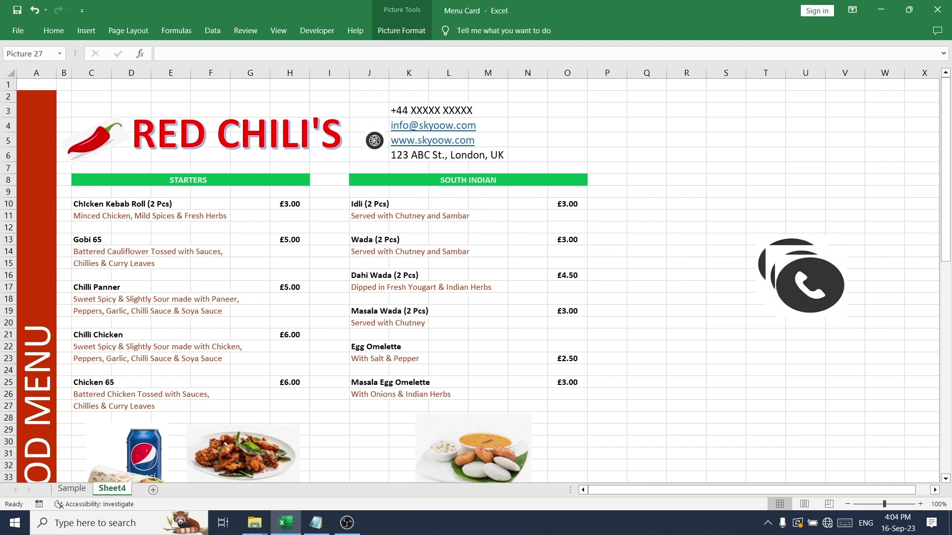
Place the phone icon beside the phone number, the location pin by the address, and align the globe icon.
click(761, 261)
drag(762, 261, 347, 104)
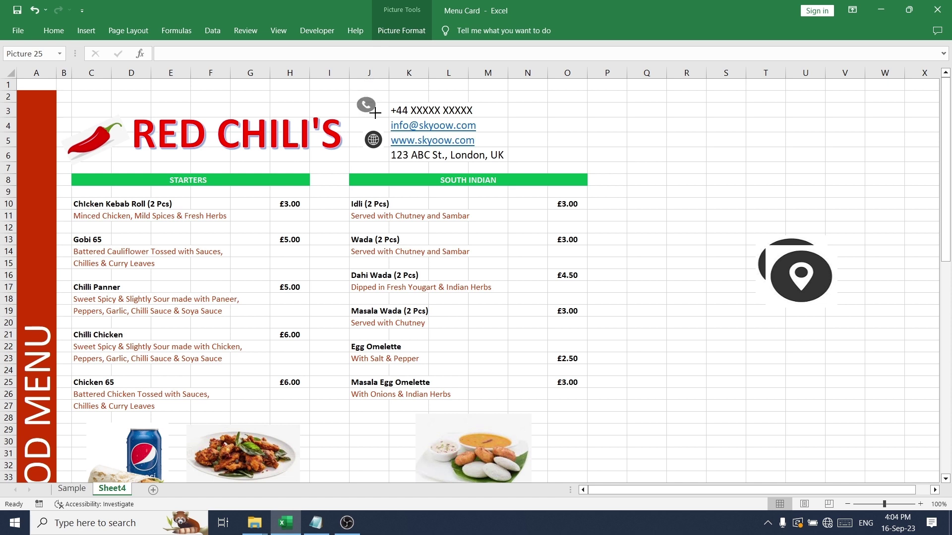
drag(824, 287, 375, 123)
click(645, 264)
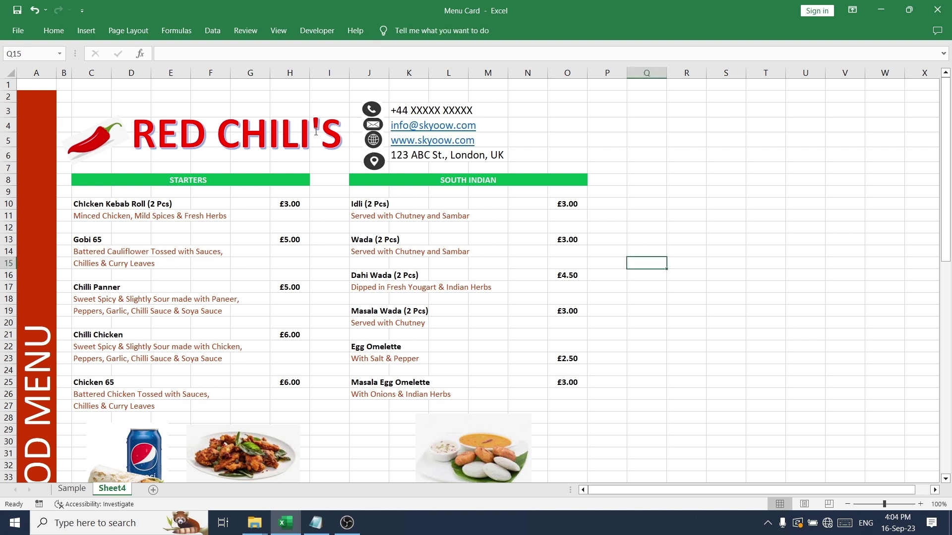
click(378, 143)
drag(378, 143, 374, 144)
Format the banner in merged cell A2 as 42-point bold so RED CHILI'S FOOD MENU fits.
click(653, 287)
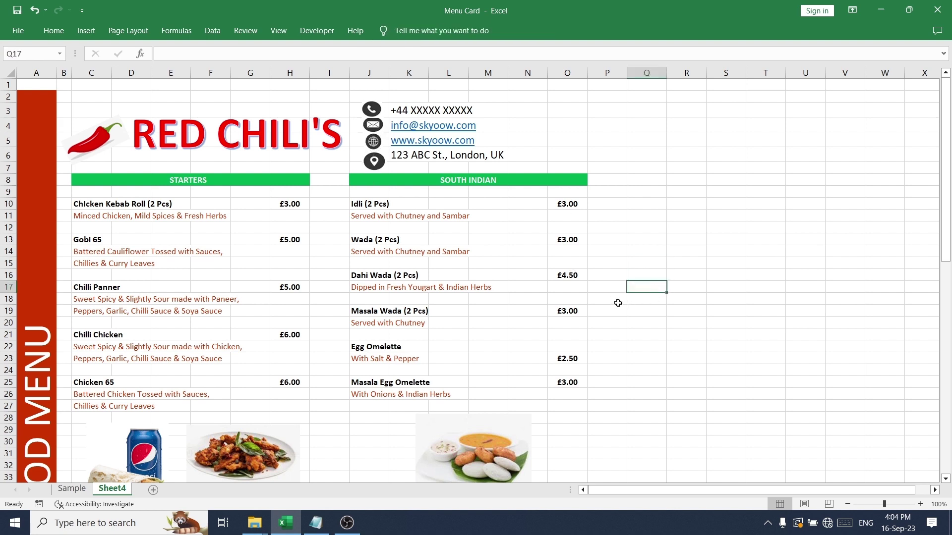
scroll(619, 305, down, 6)
scroll(622, 314, down, 3)
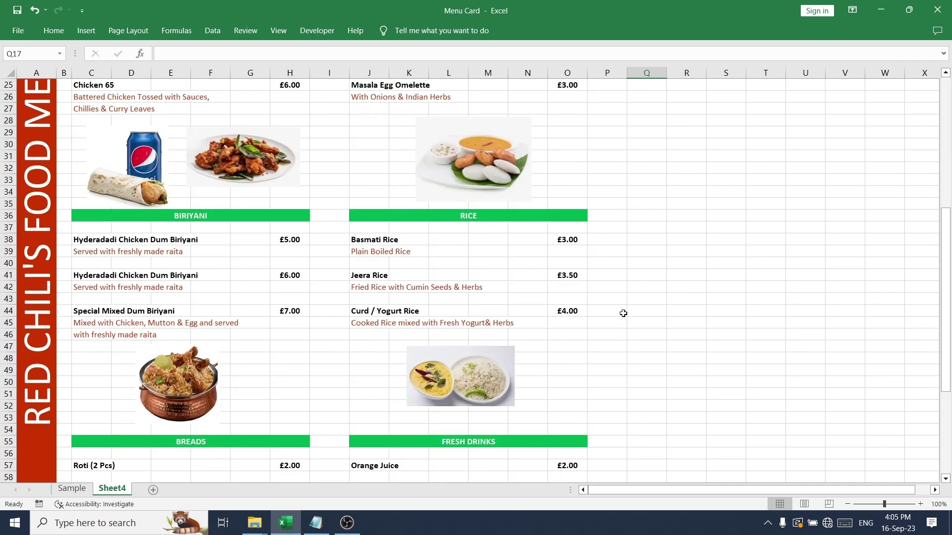
scroll(571, 342, up, 9)
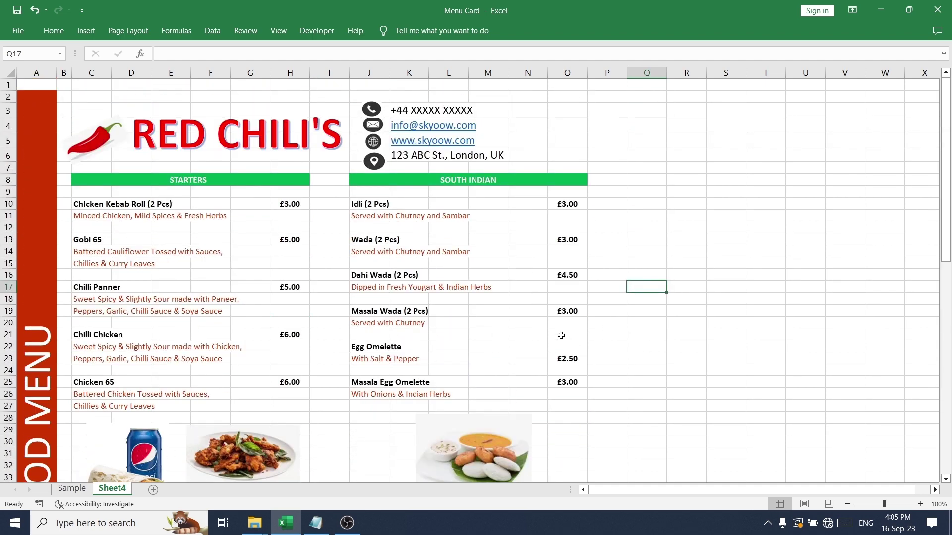
click(35, 258)
click(54, 31)
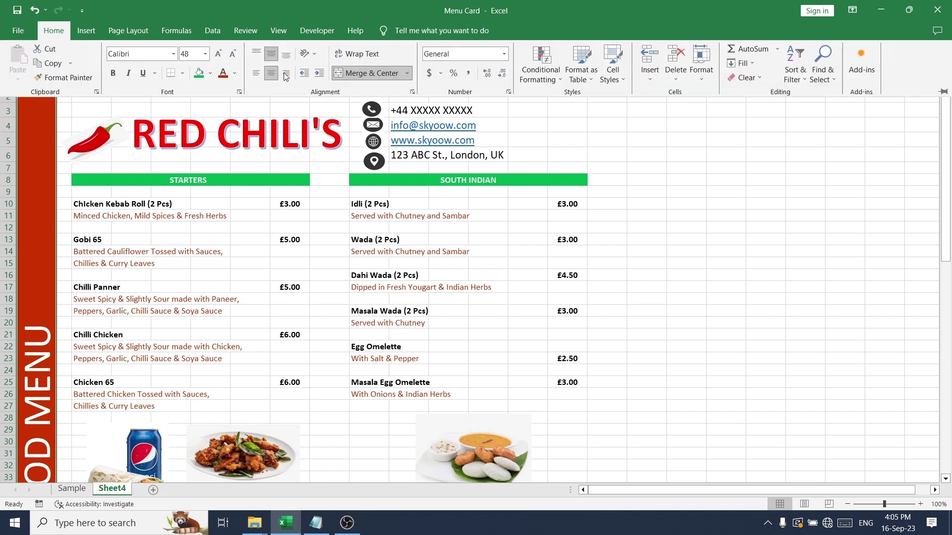
click(206, 54)
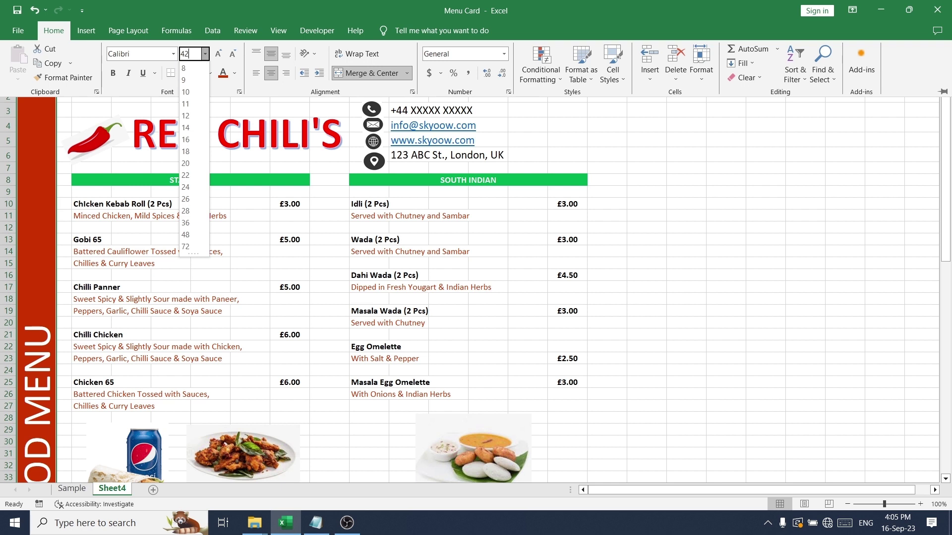
text(42)
key(Return)
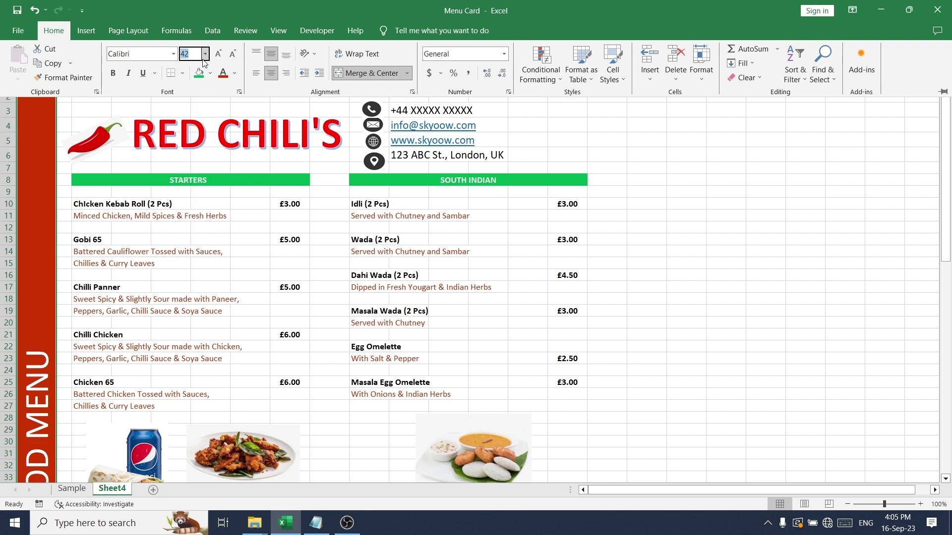
click(40, 275)
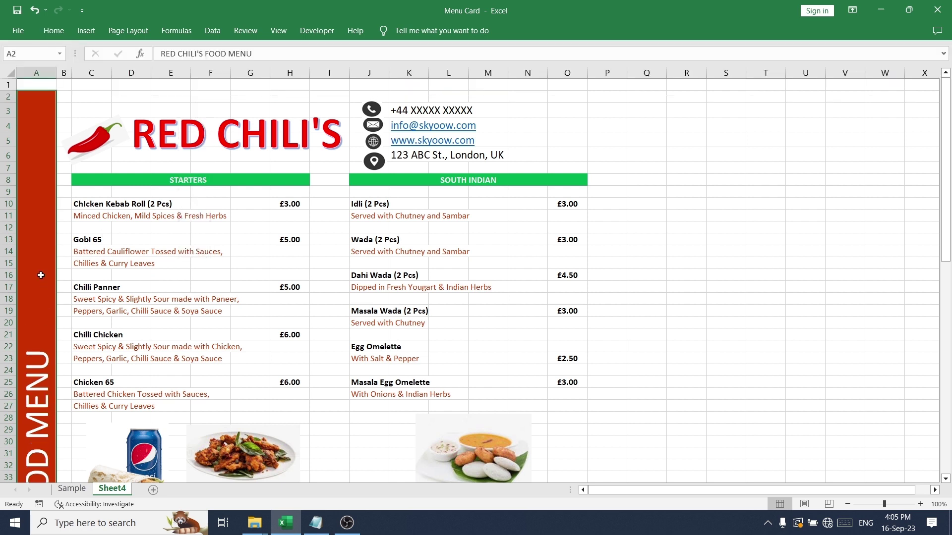
key(ctrl+b)
scroll(112, 255, down, 10)
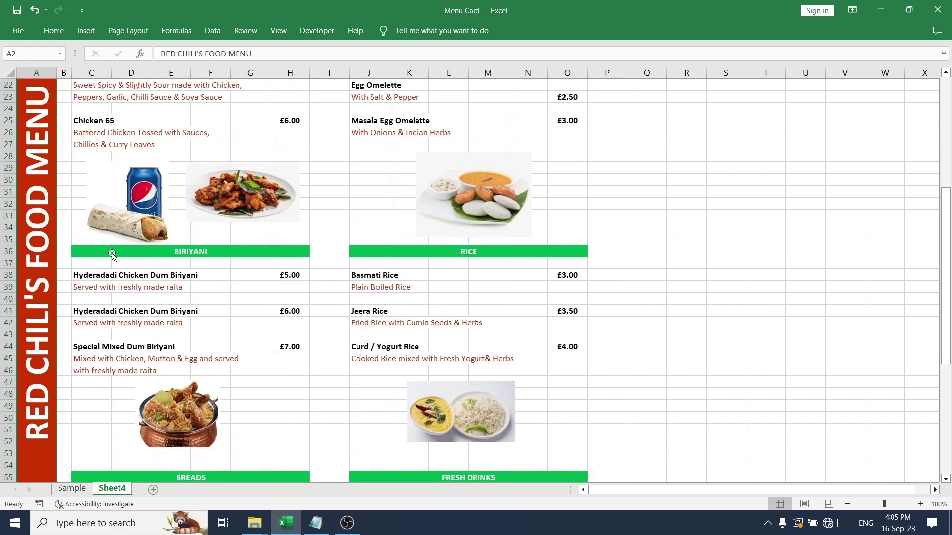
scroll(113, 255, up, 6)
scroll(112, 255, up, 4)
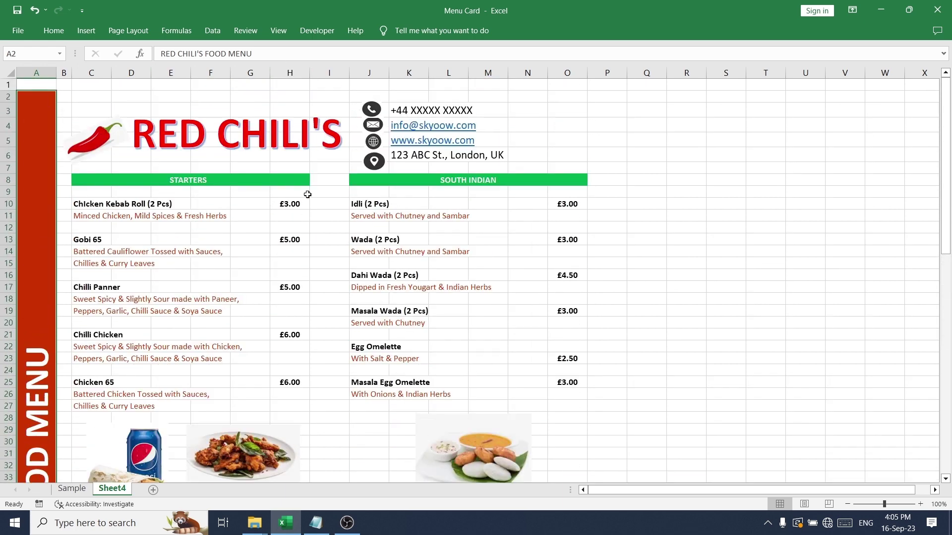
click(198, 95)
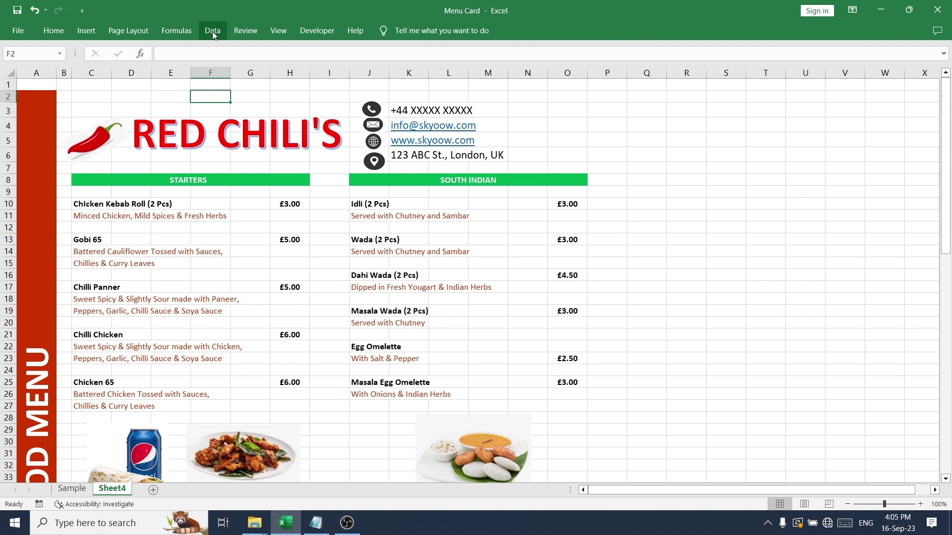
Uncheck Gridlines in the View tab's Show group for Sheet4.
click(275, 32)
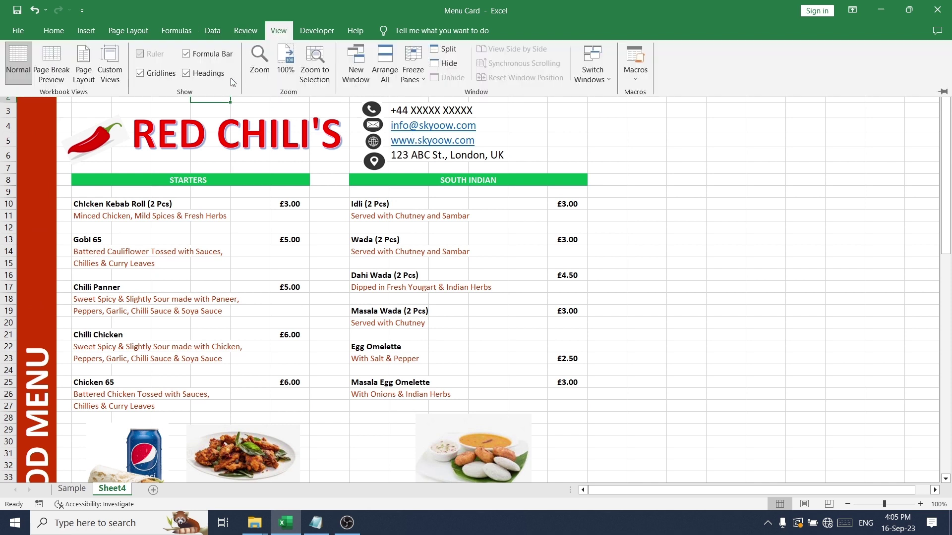
click(161, 76)
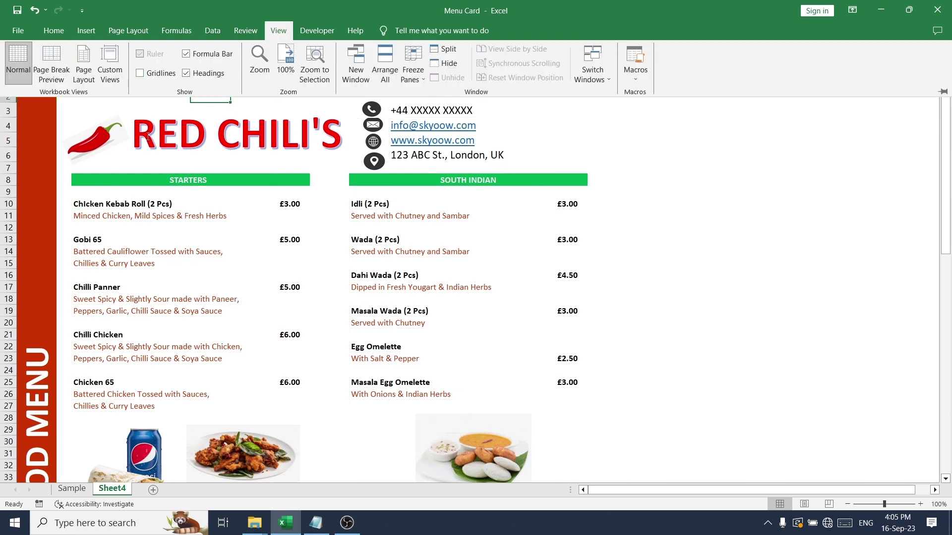
click(316, 206)
scroll(316, 205, down, 2)
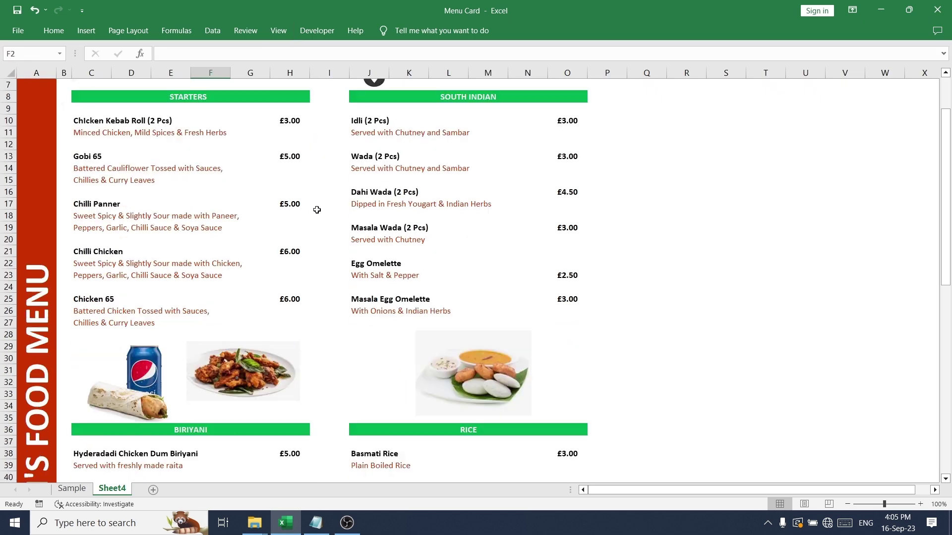
scroll(317, 210, up, 2)
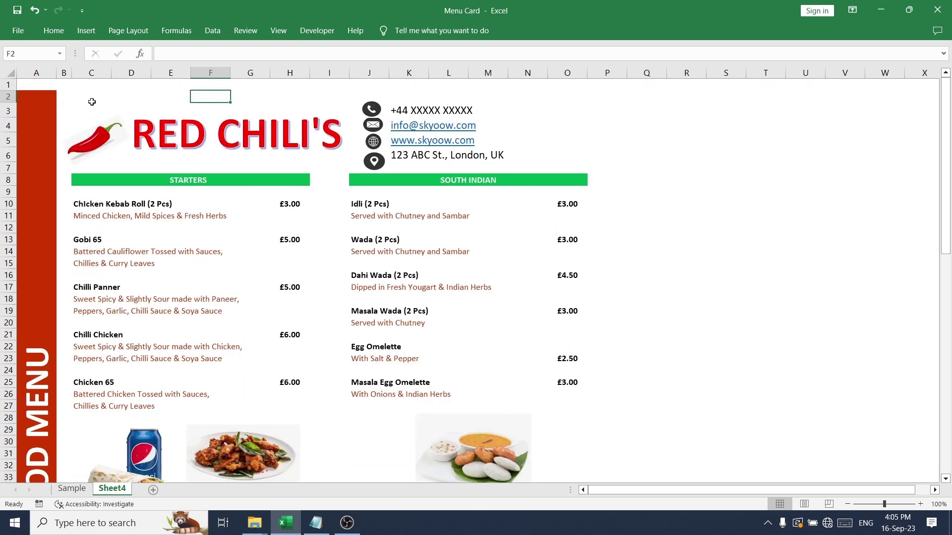
click(91, 102)
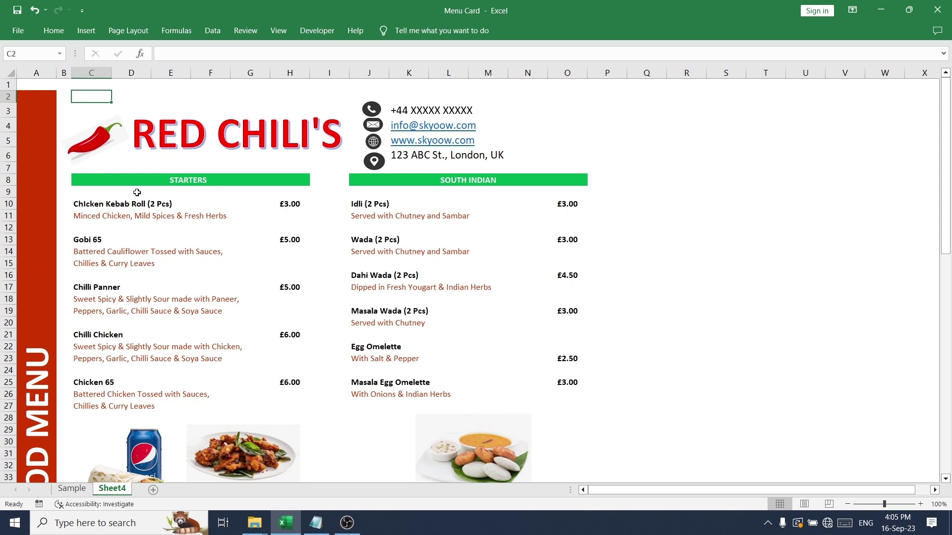
Open the print preview with Ctrl+P and change the paper size from A4 to A3.
key(ctrl+p)
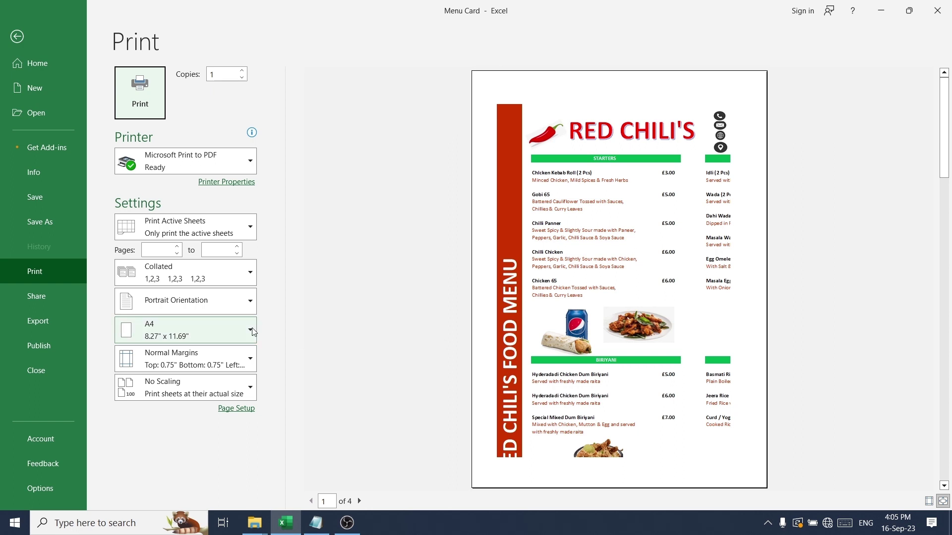
click(190, 336)
click(225, 188)
click(251, 330)
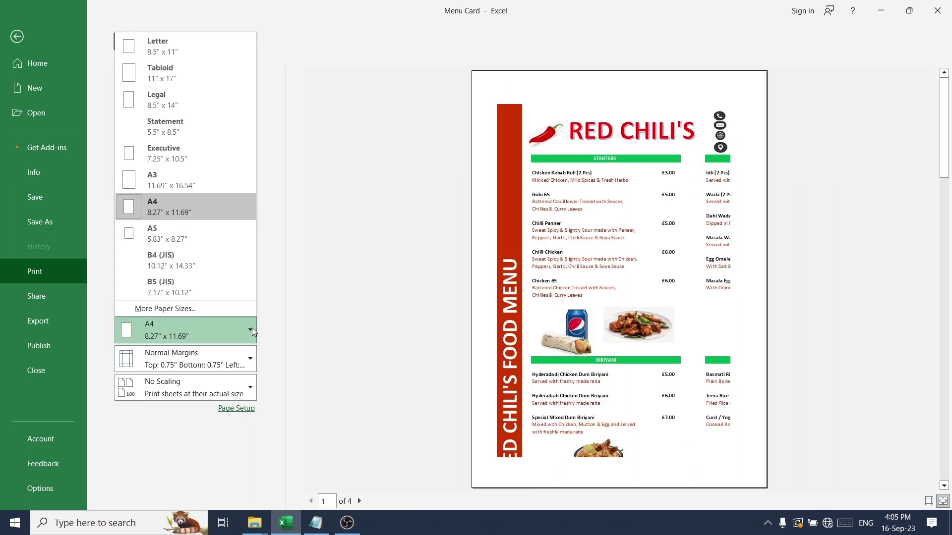
click(212, 179)
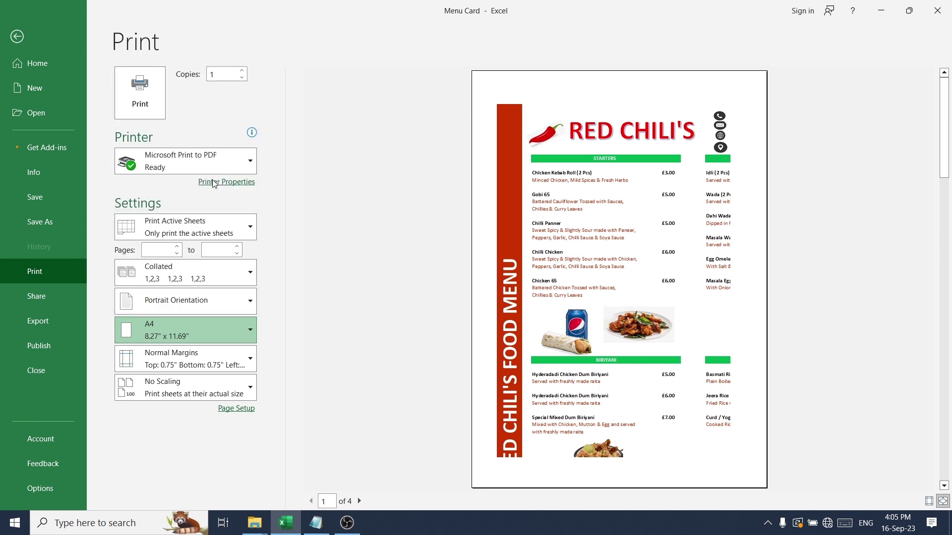